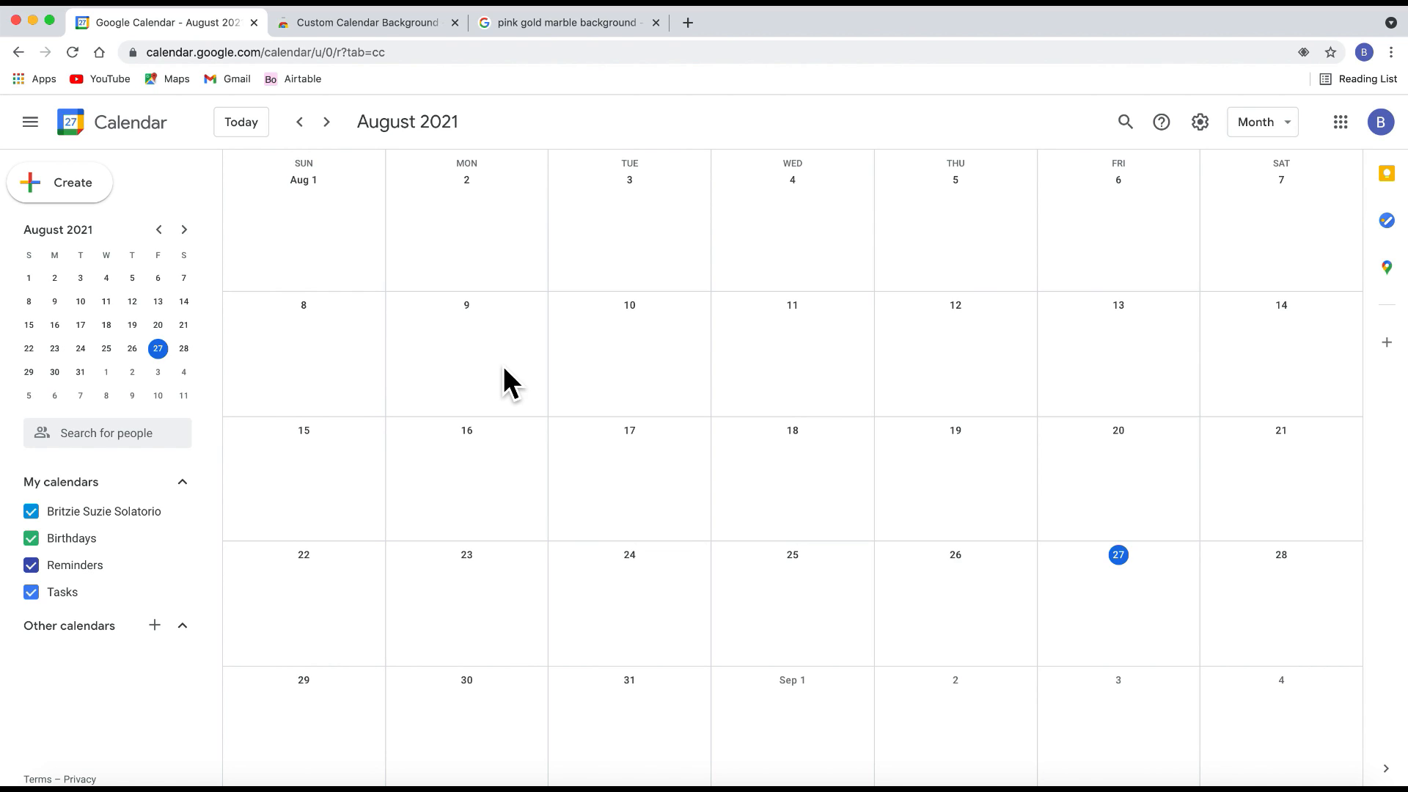
- Add the Custom Calendar Background extension to Chrome from its Chrome Web Store page
left_click(373, 27)
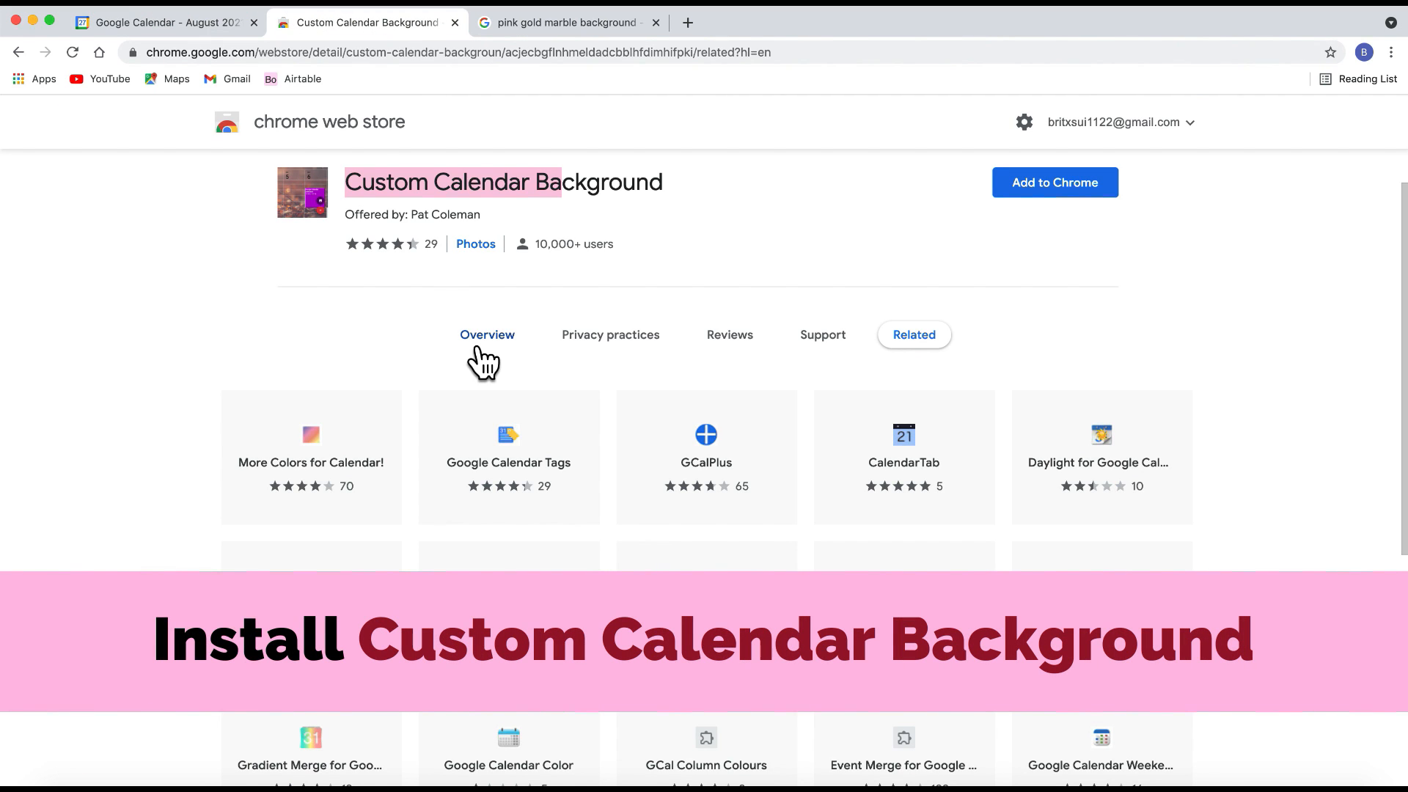
left_click(1055, 182)
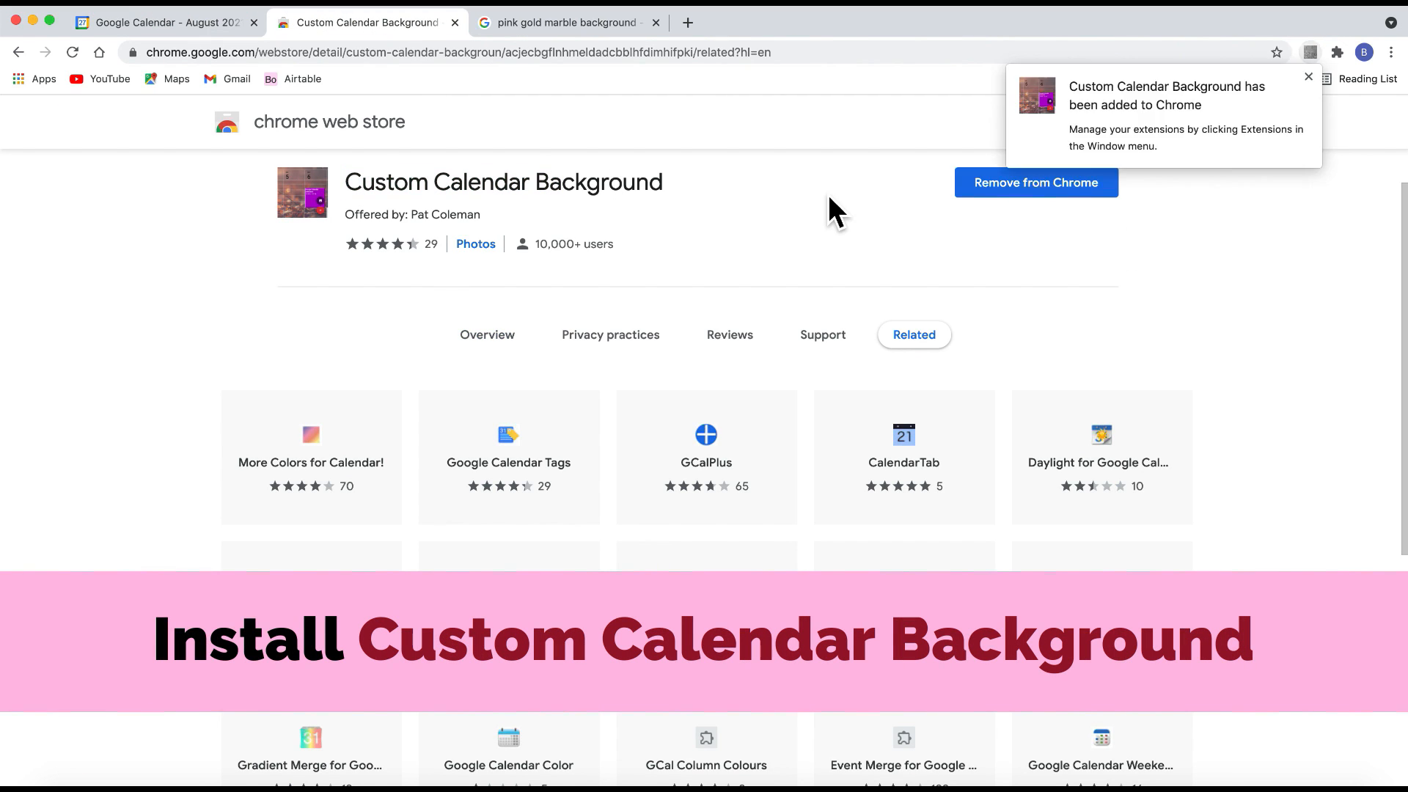
left_click(1310, 77)
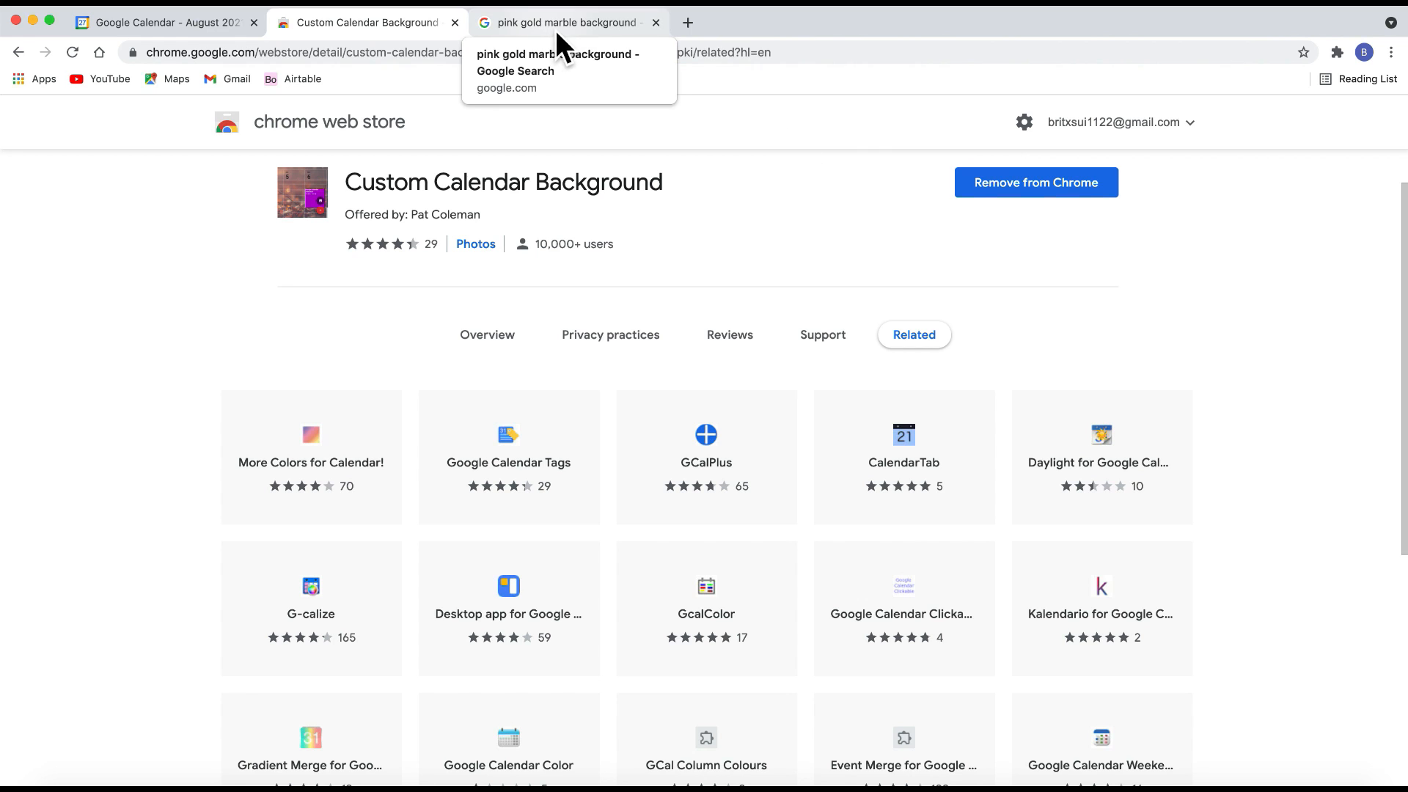
- Browse the pink gold marble background results in Google Images and copy the image address of the previewed Adobe Stock rose gold marble image
left_click(558, 28)
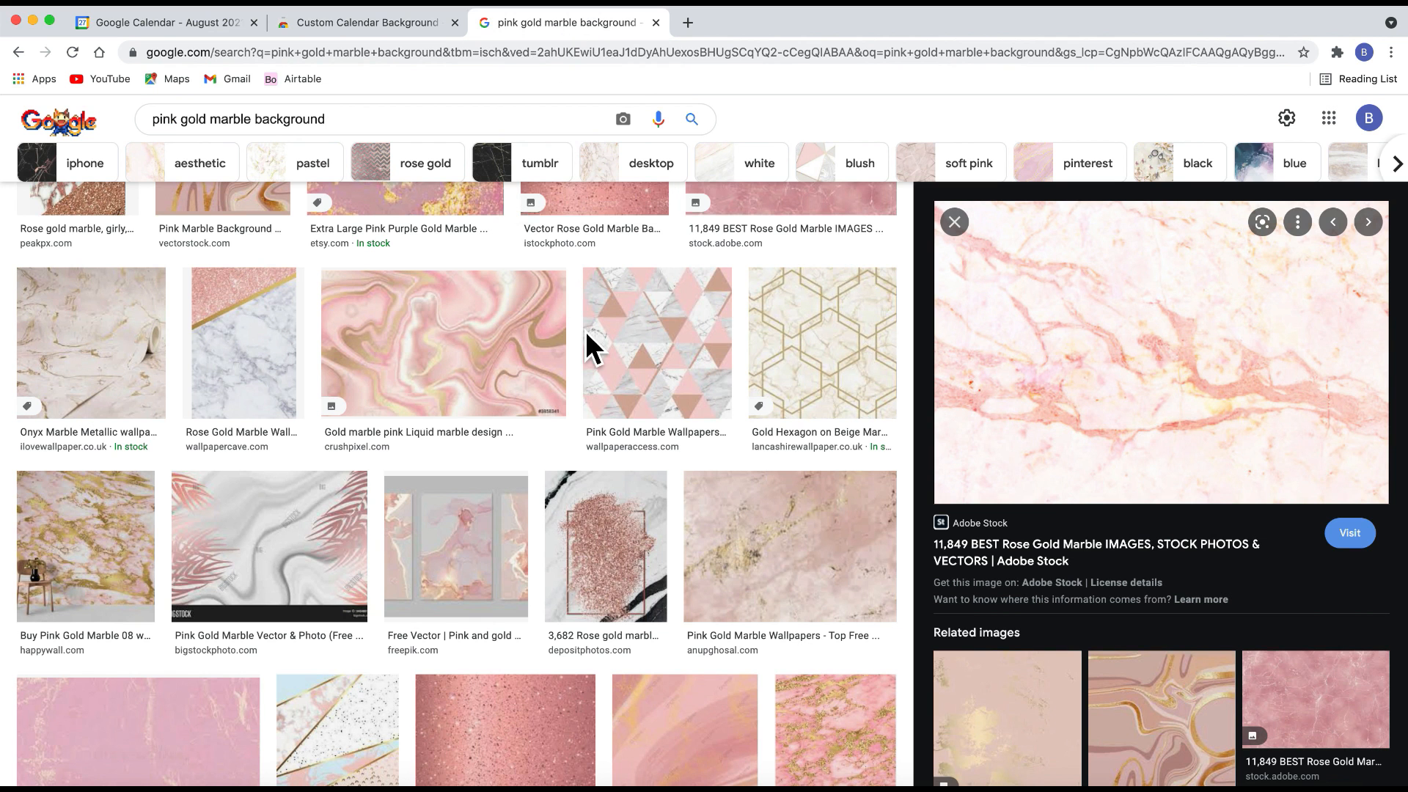
scroll(585, 331, "down", 1)
scroll(586, 332, "down", 7)
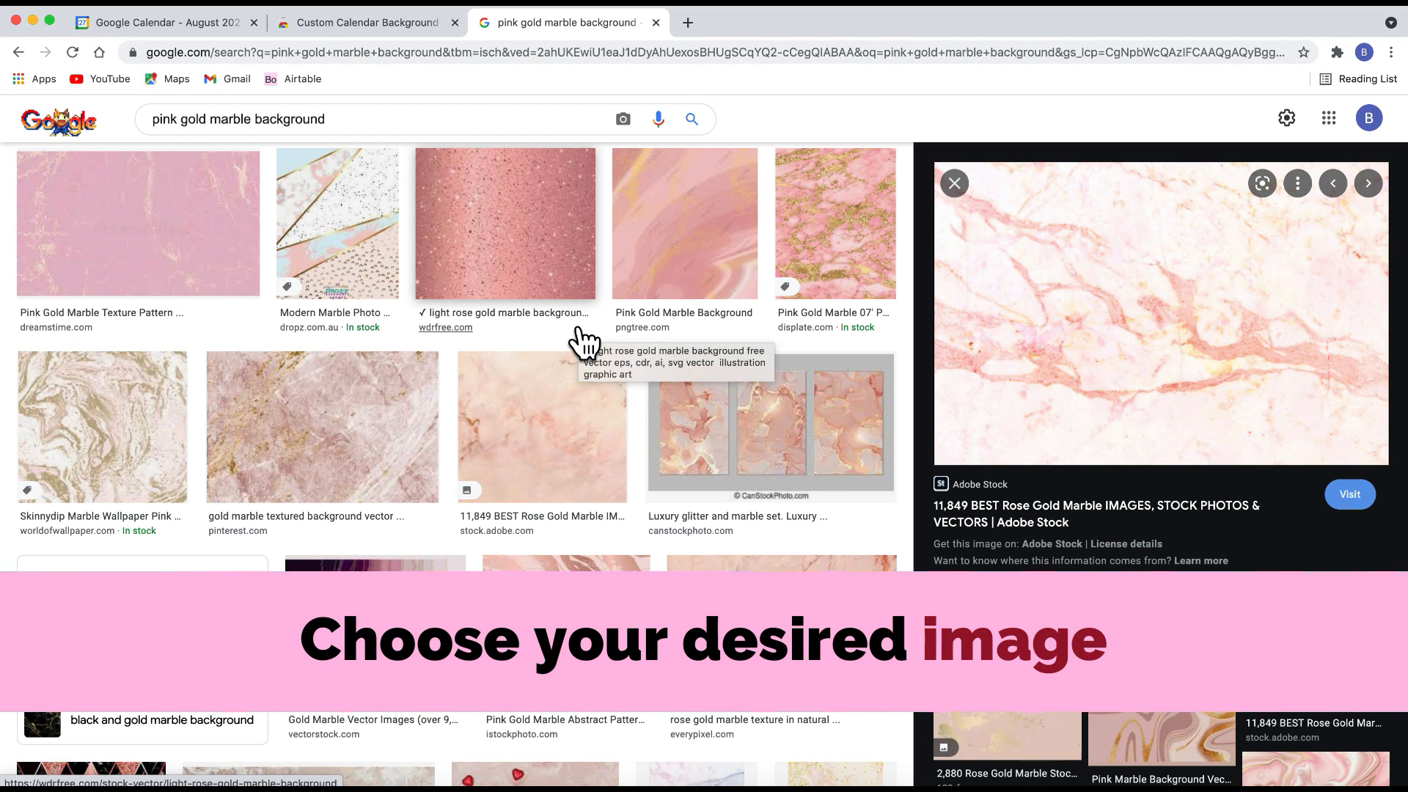
scroll(585, 341, "down", 6)
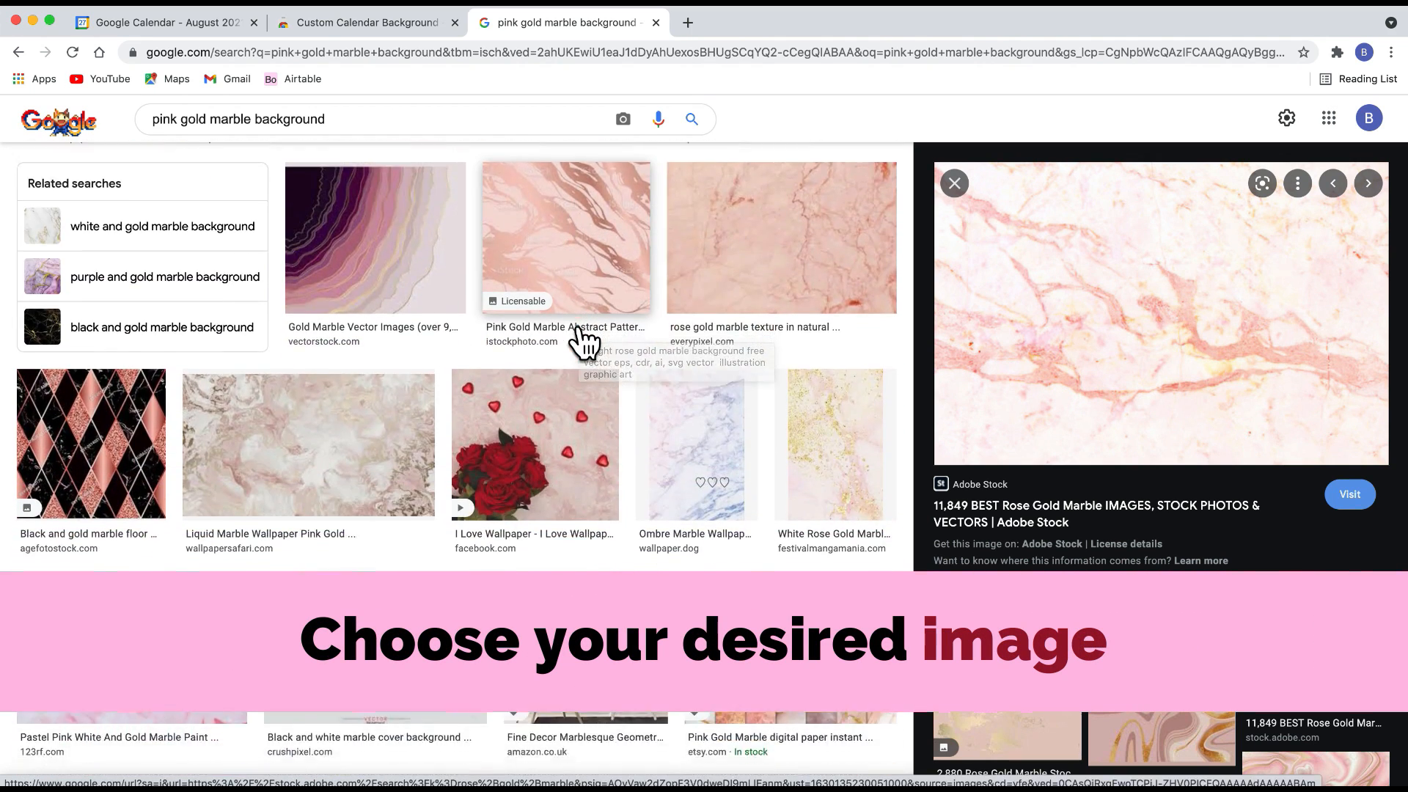
scroll(585, 338, "down", 3)
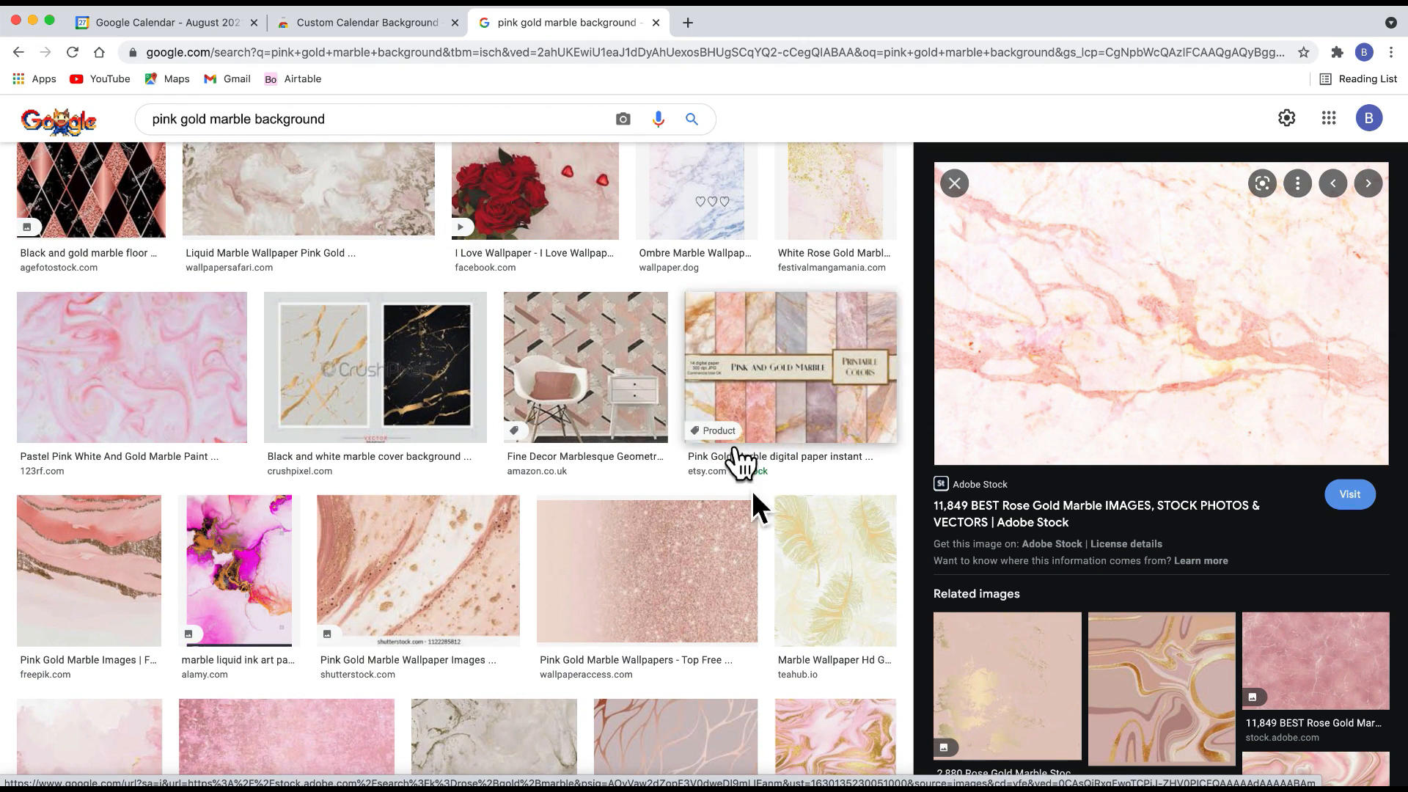
right_click(1138, 294)
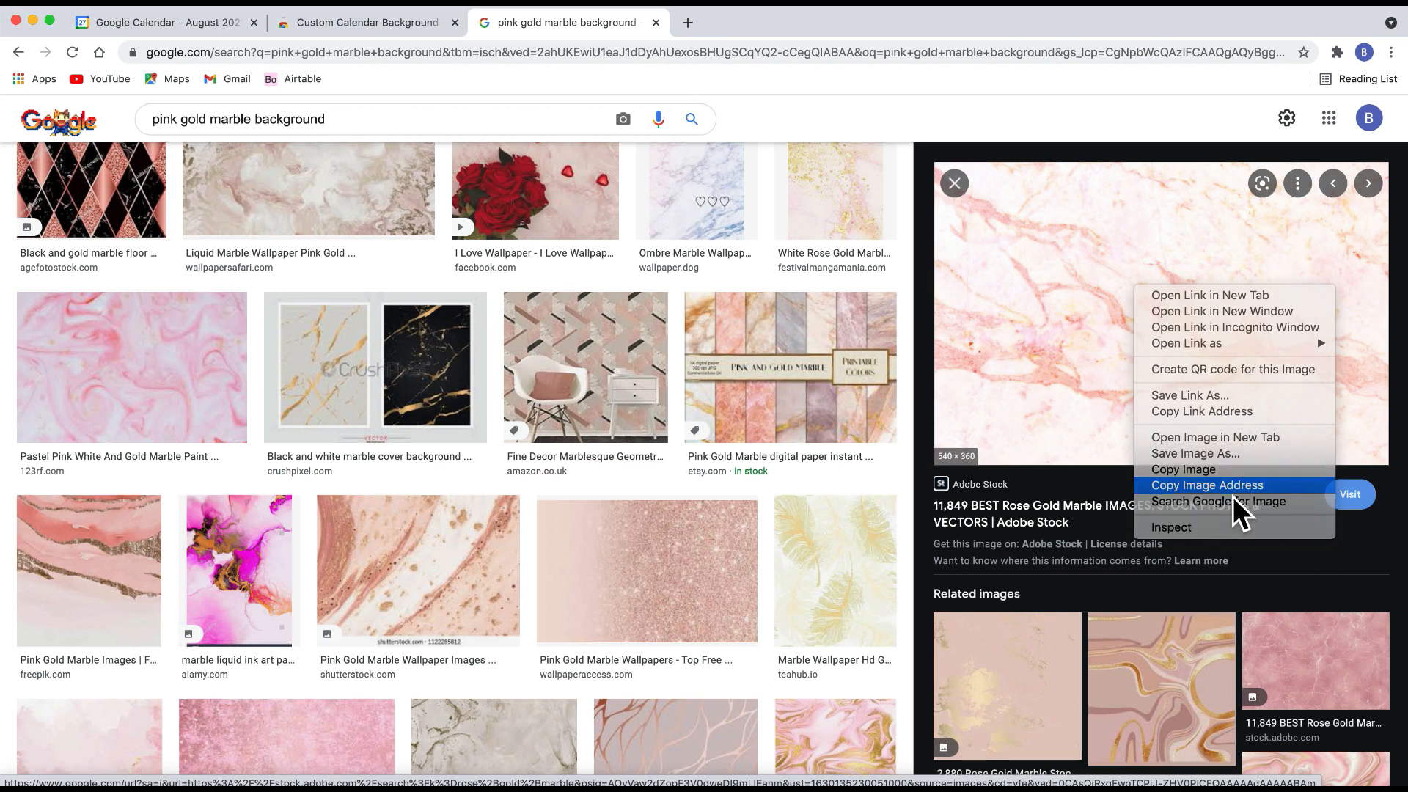
left_click(1174, 543)
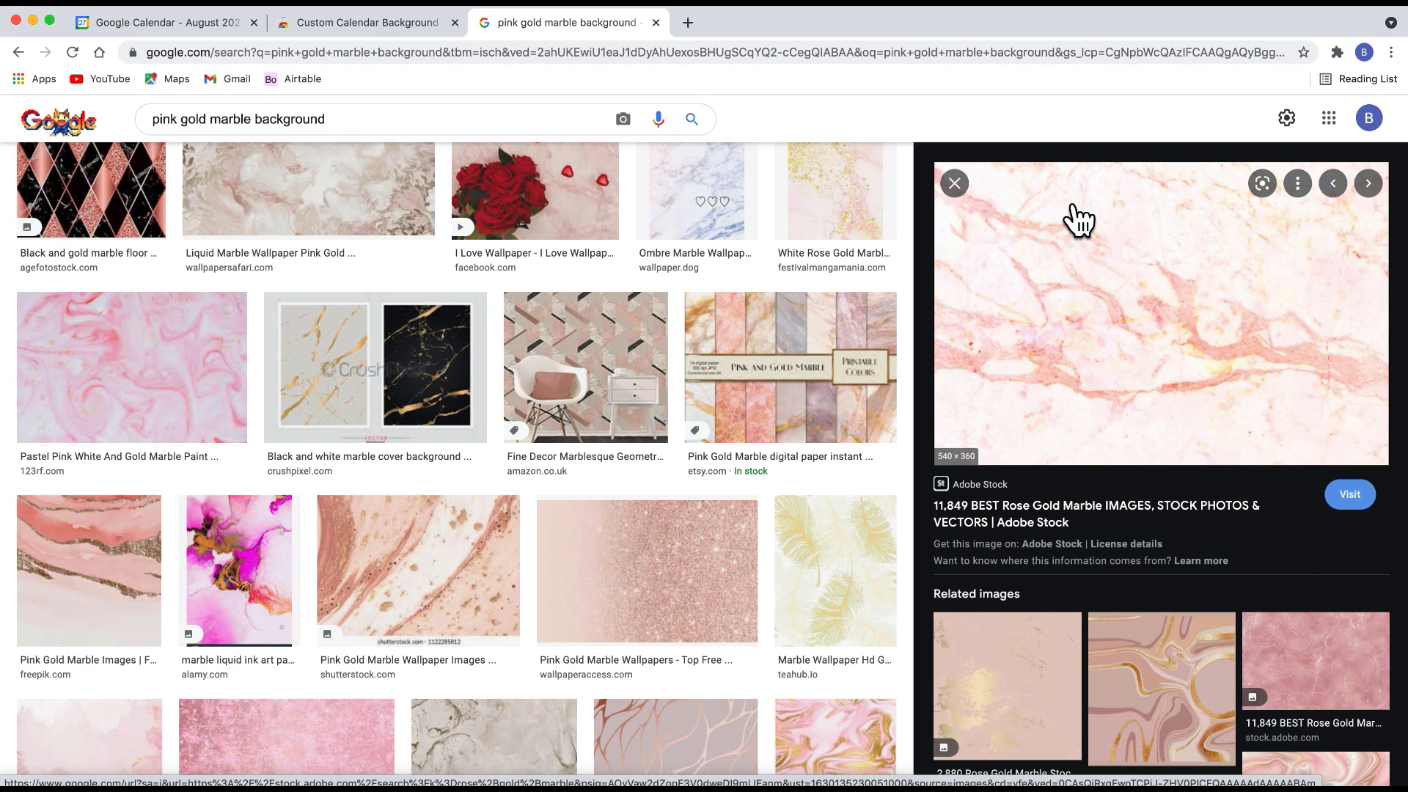
- Return to Google Calendar, reload the page and open the extension's background image options
left_click(354, 25)
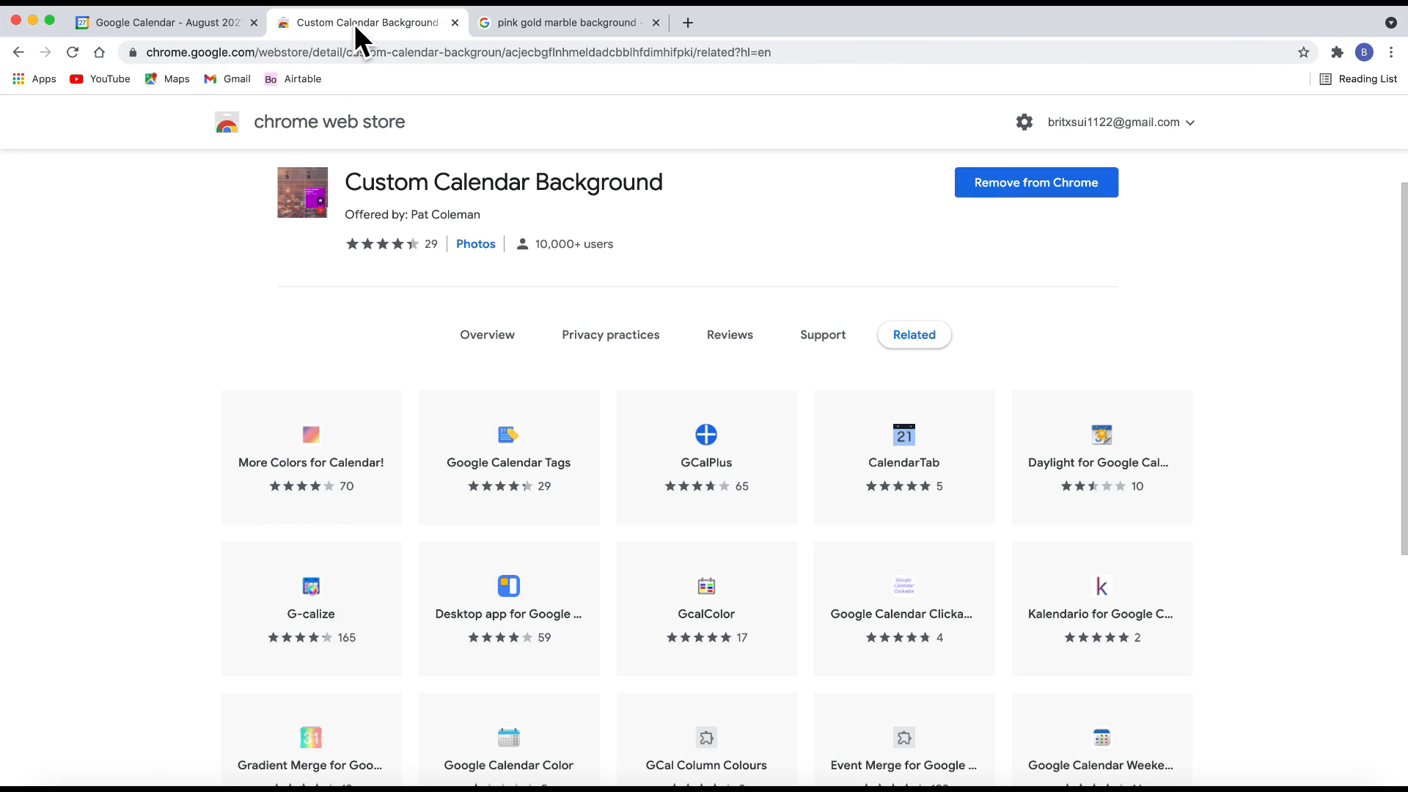
left_click(205, 31)
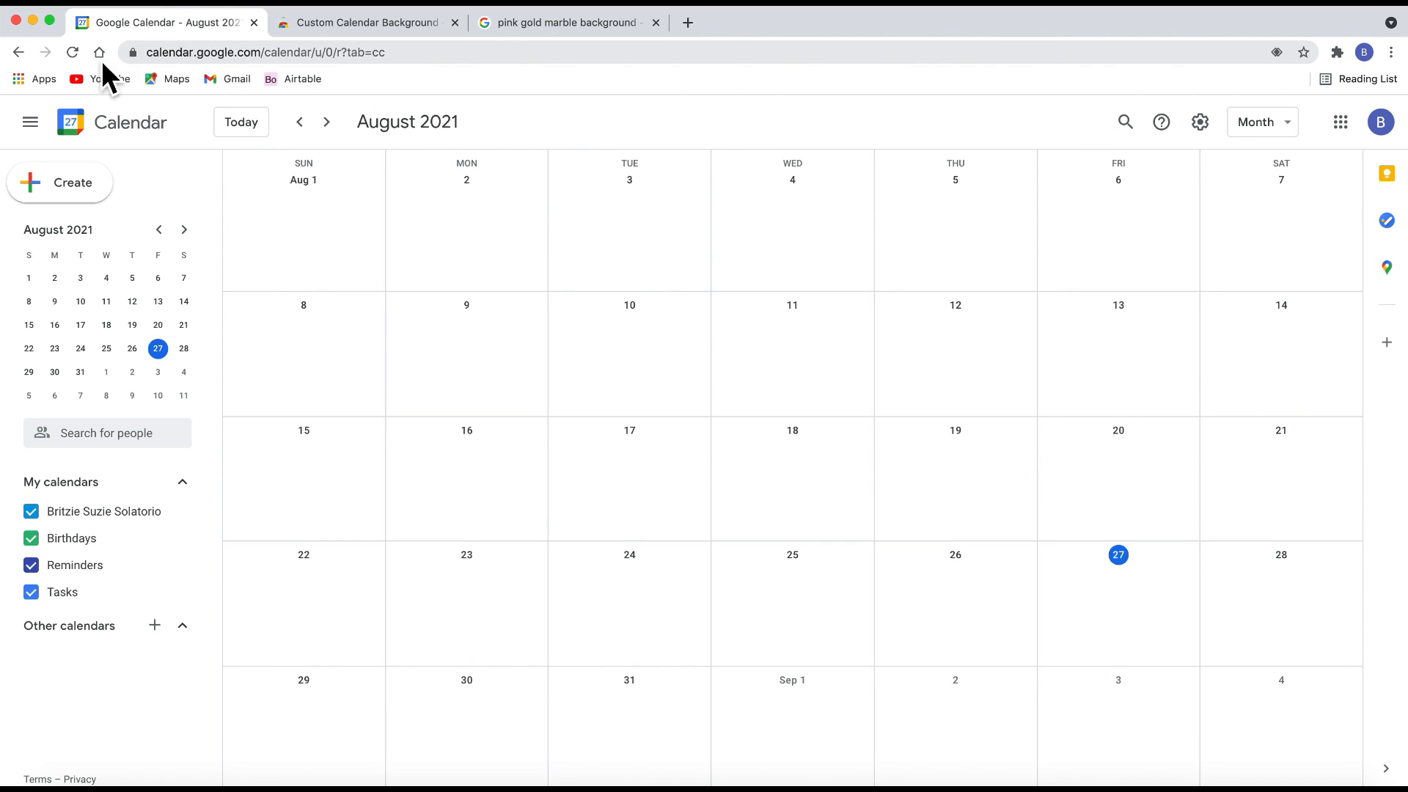
left_click(72, 53)
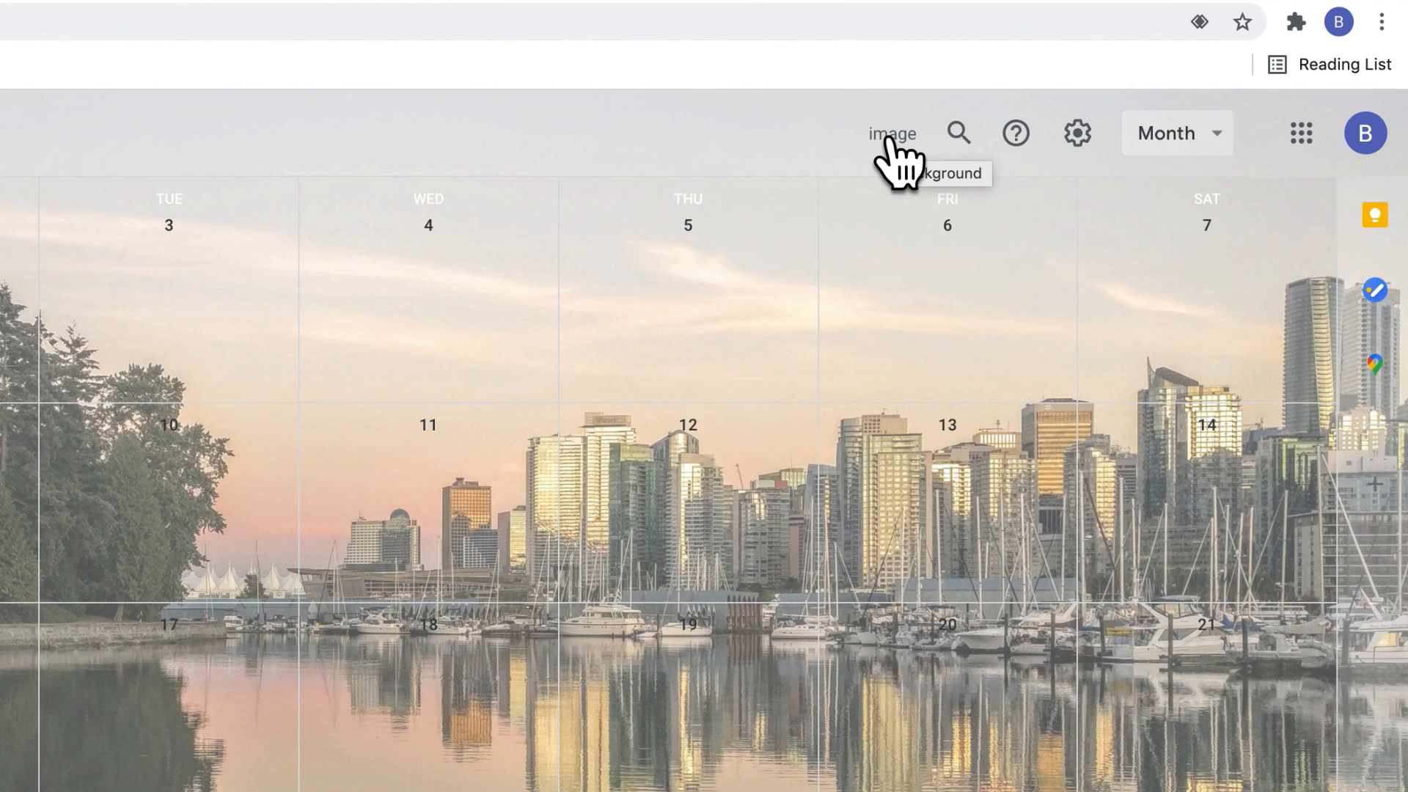
left_click(1083, 126)
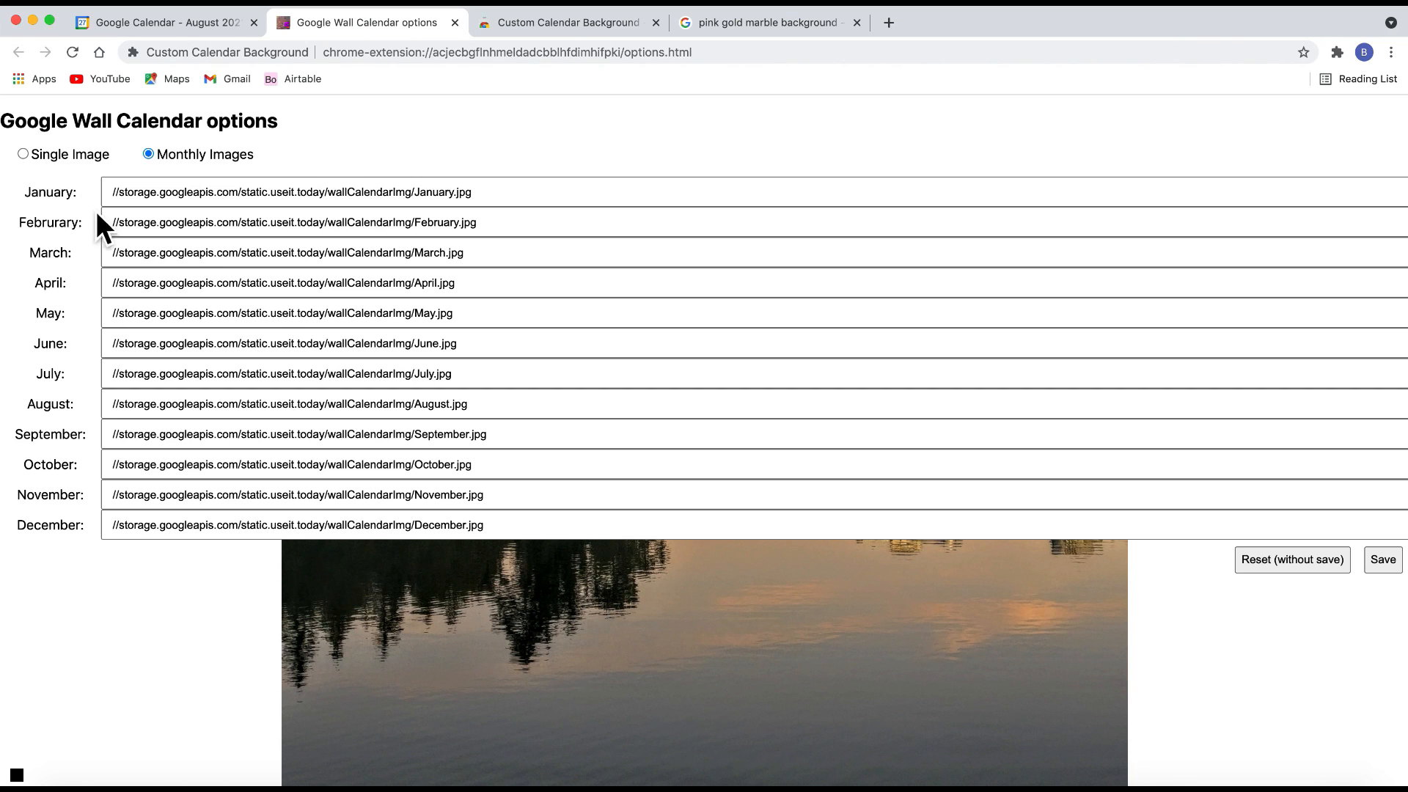
- Set the calendar background to a single image, using the copied marble image address as its URL, and save the options
left_click(68, 155)
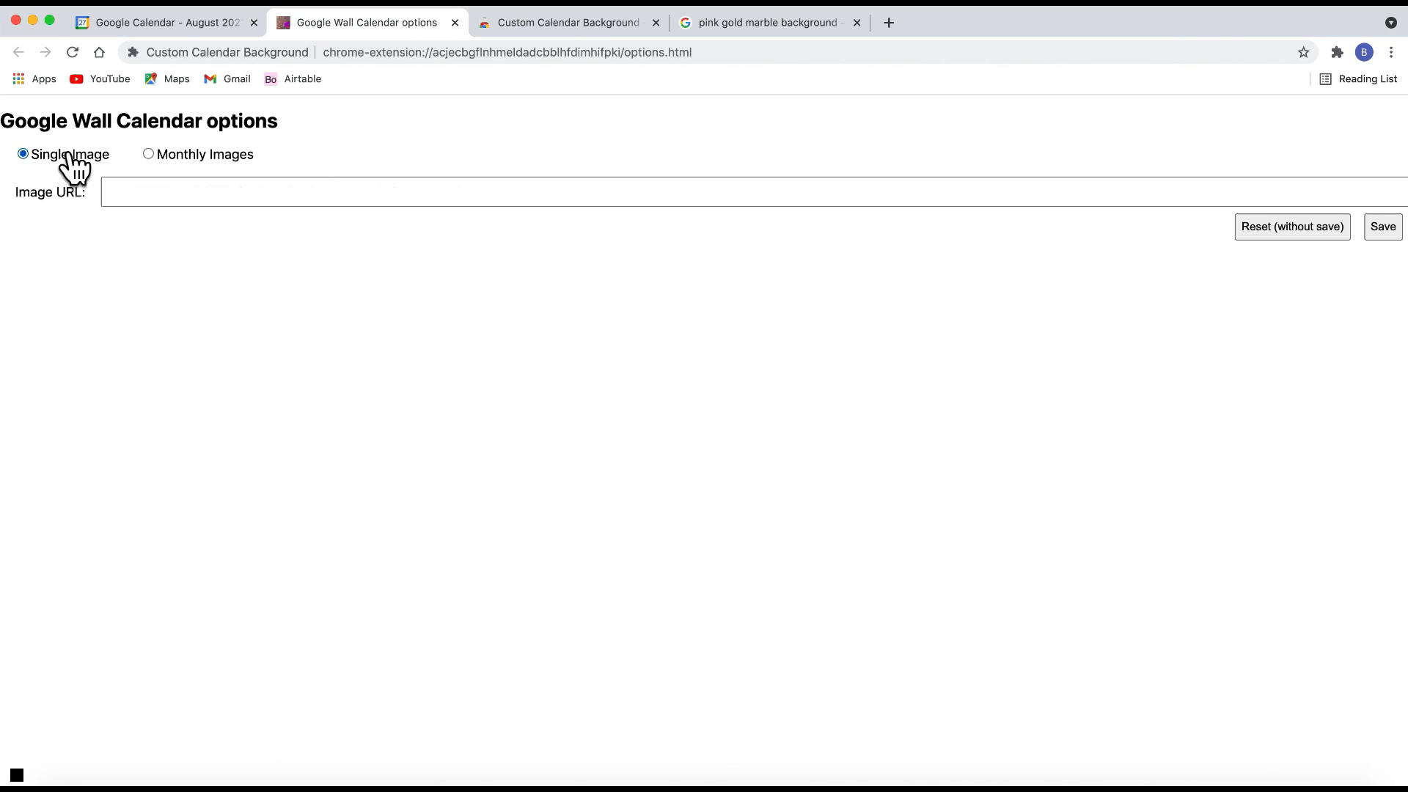
left_click(176, 200)
key("super+v")
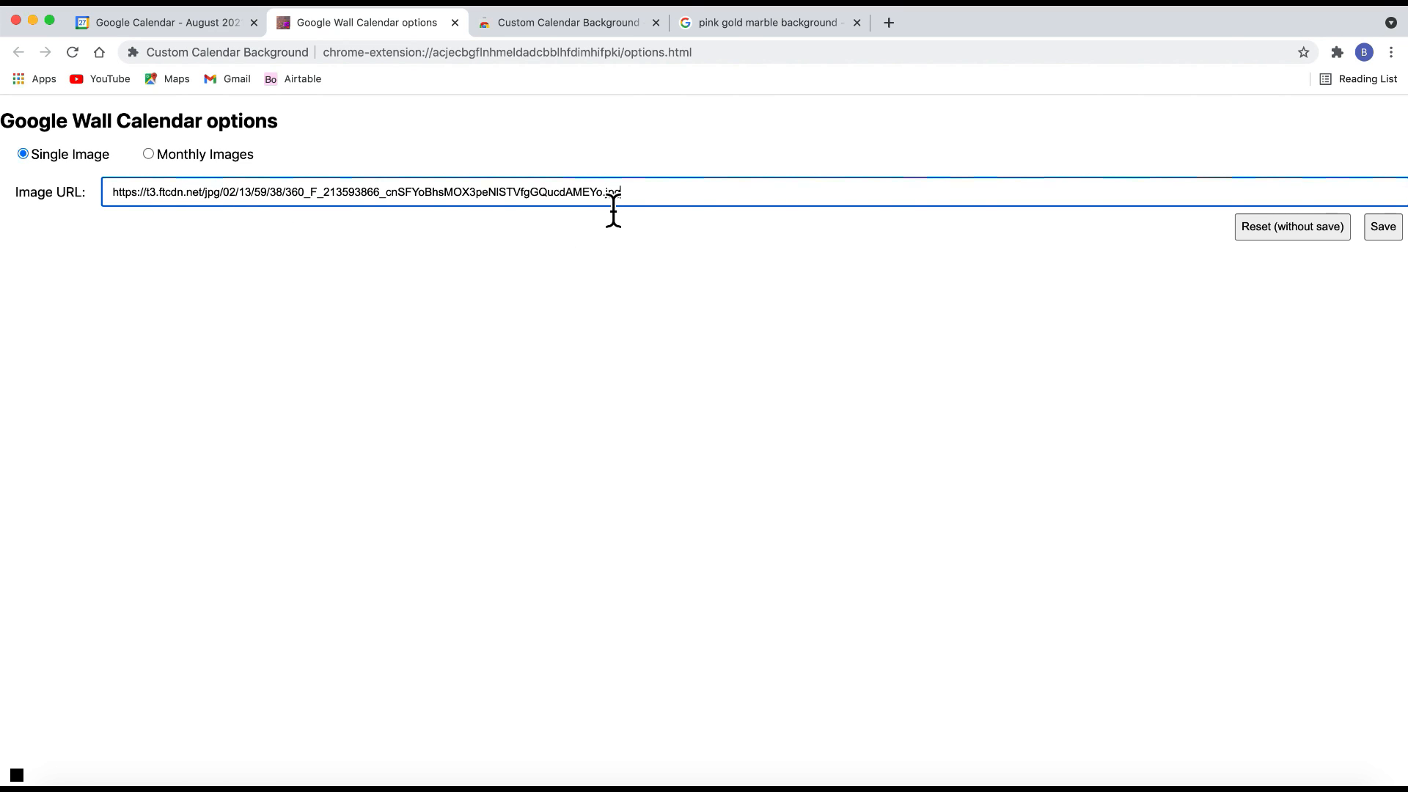
left_click_drag(604, 211, 650, 210)
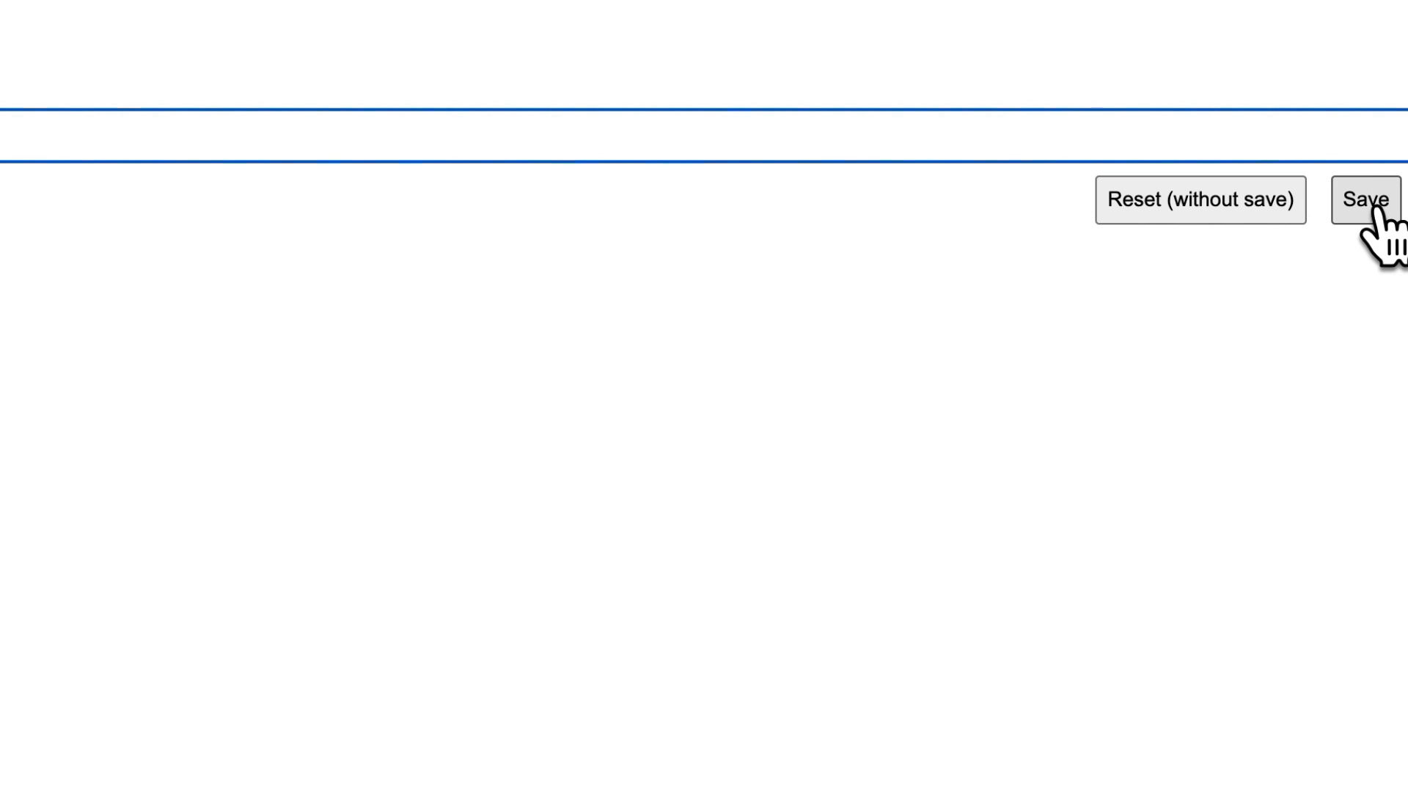
left_click(1373, 208)
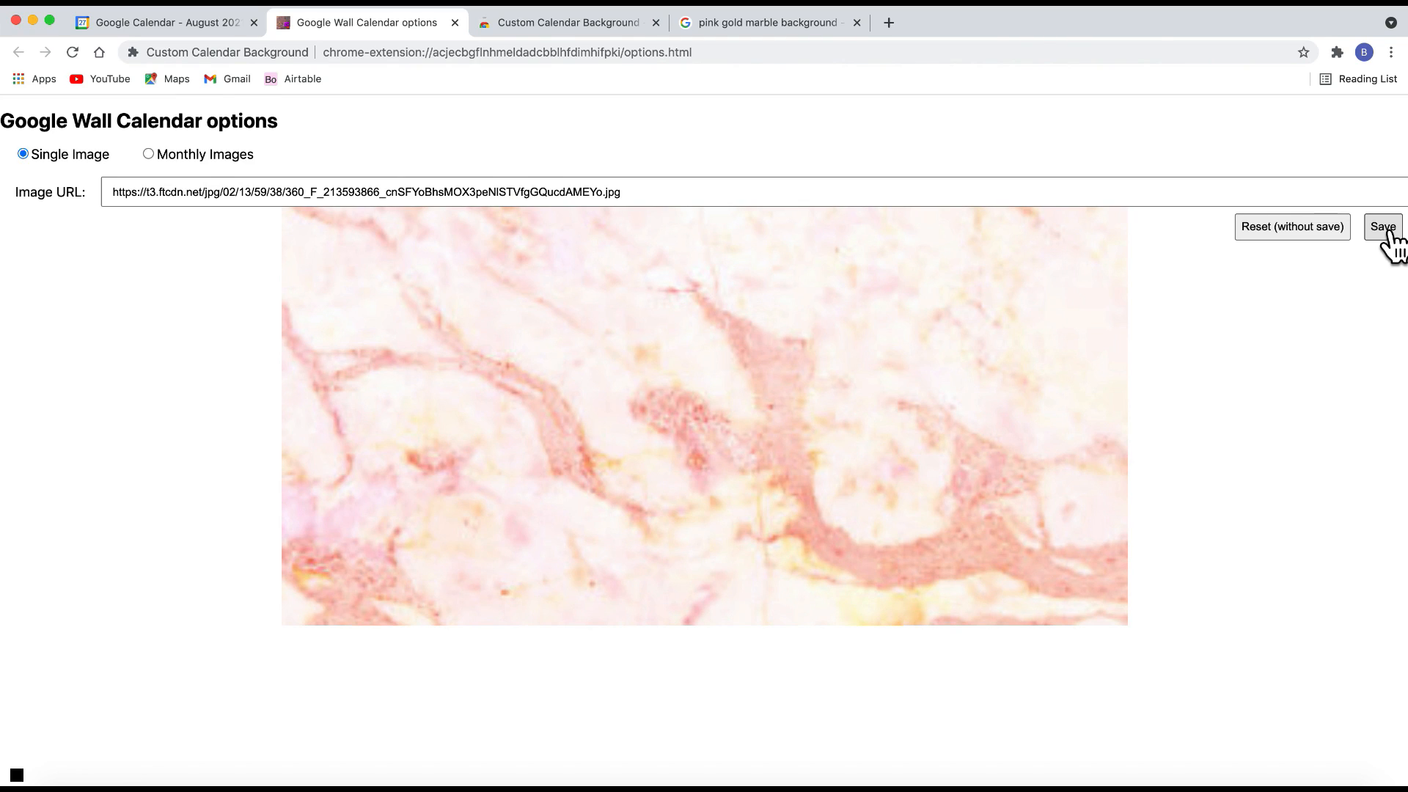
left_click(1385, 229)
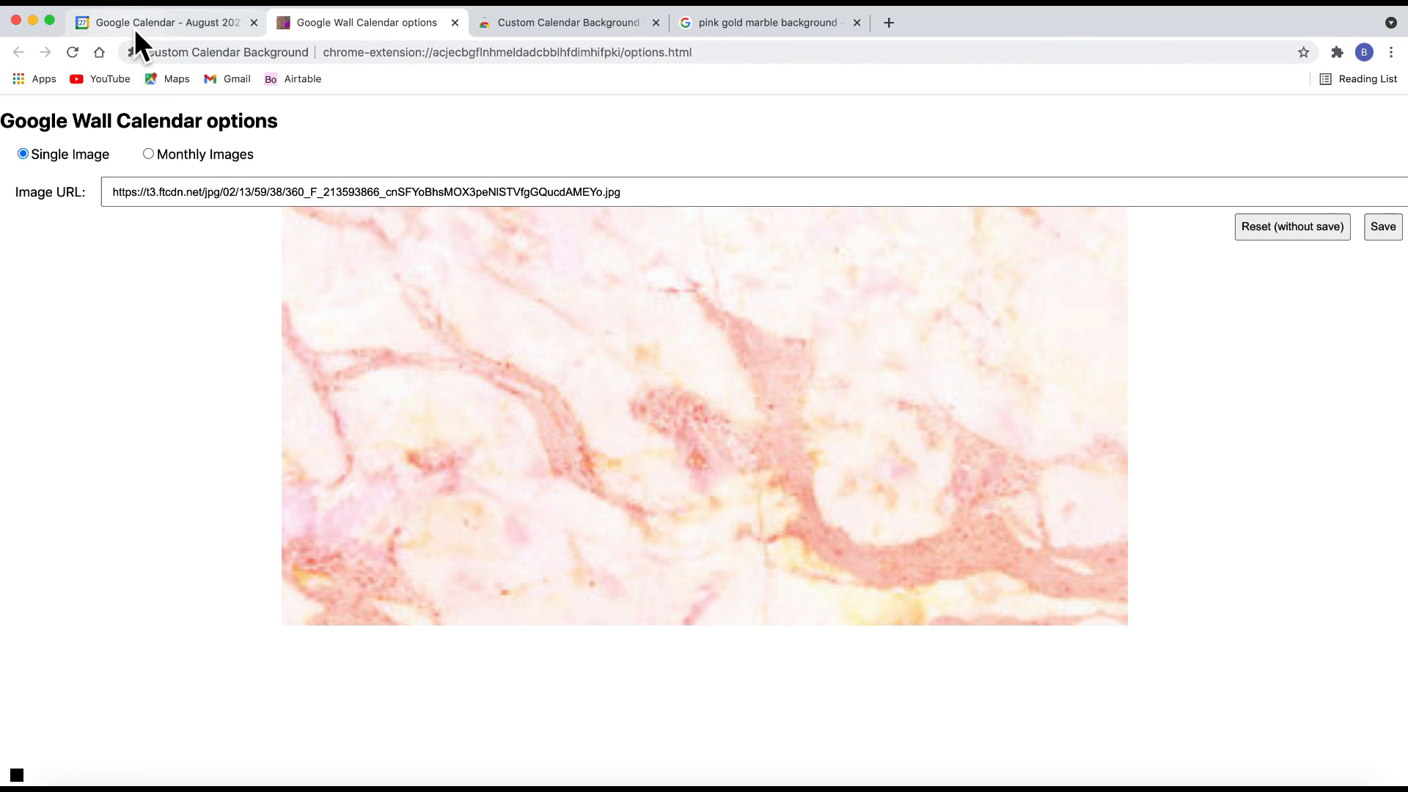
- In Google Calendar's settings, display a secondary time zone of Pacific Time - Vancouver labelled PST, and return to the calendar
left_click(134, 28)
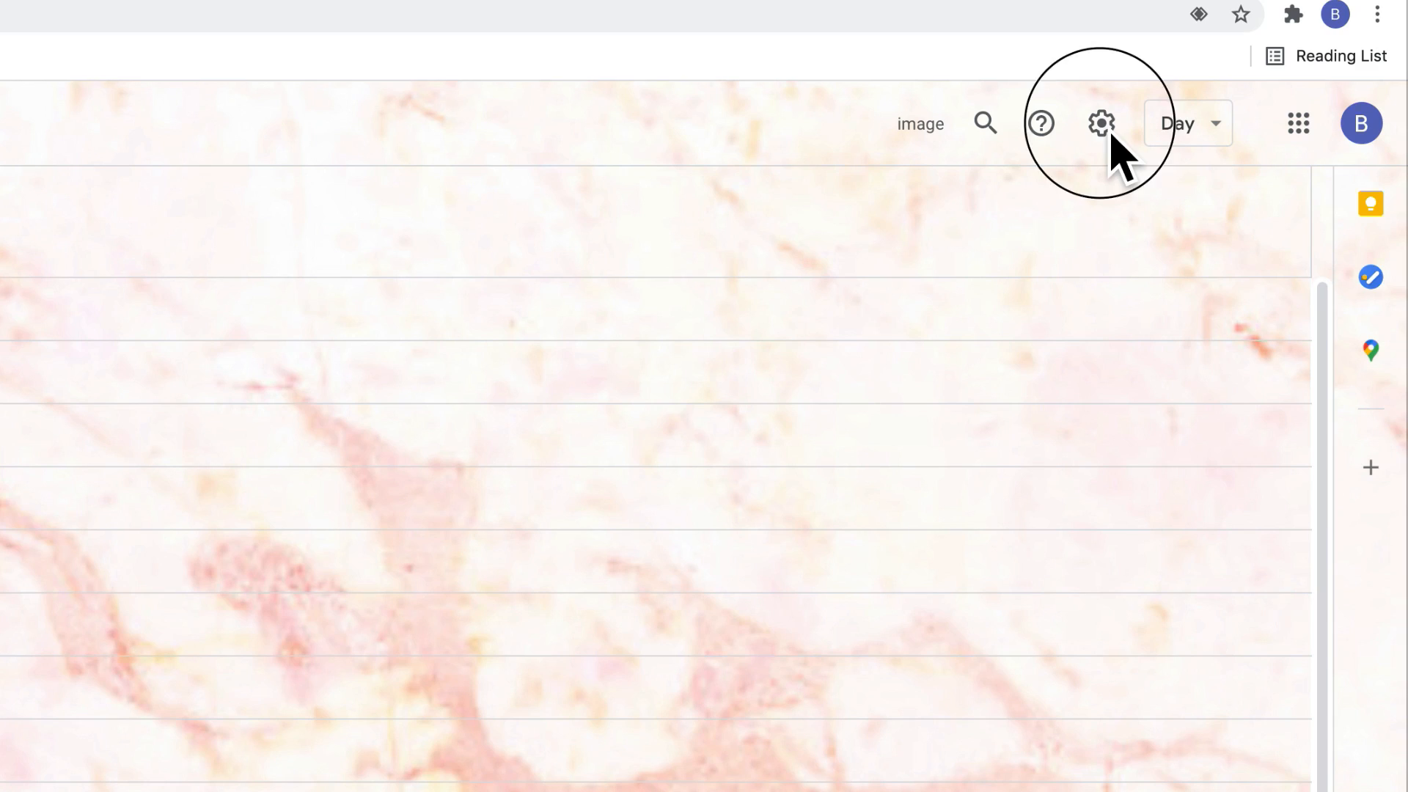
left_click(1103, 123)
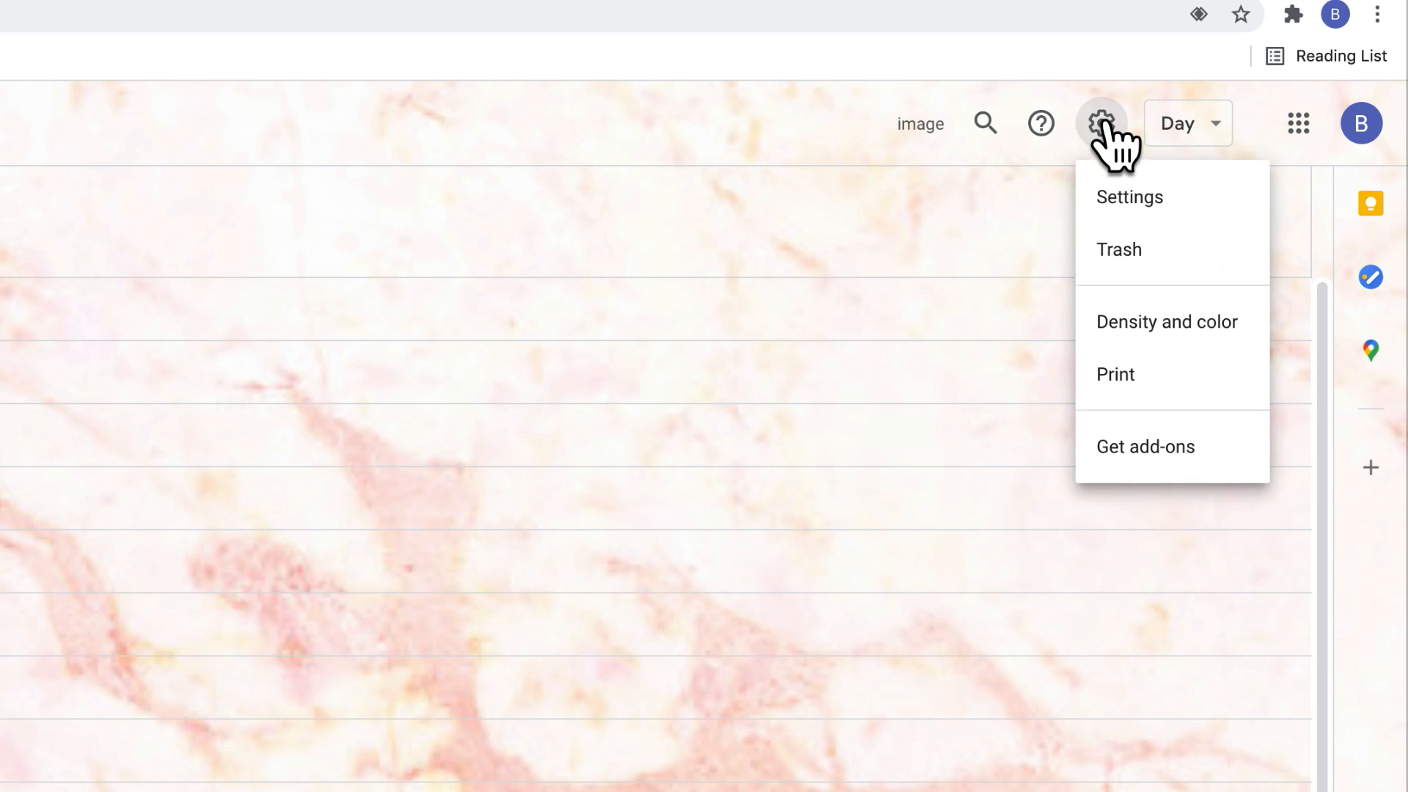
left_click(1131, 198)
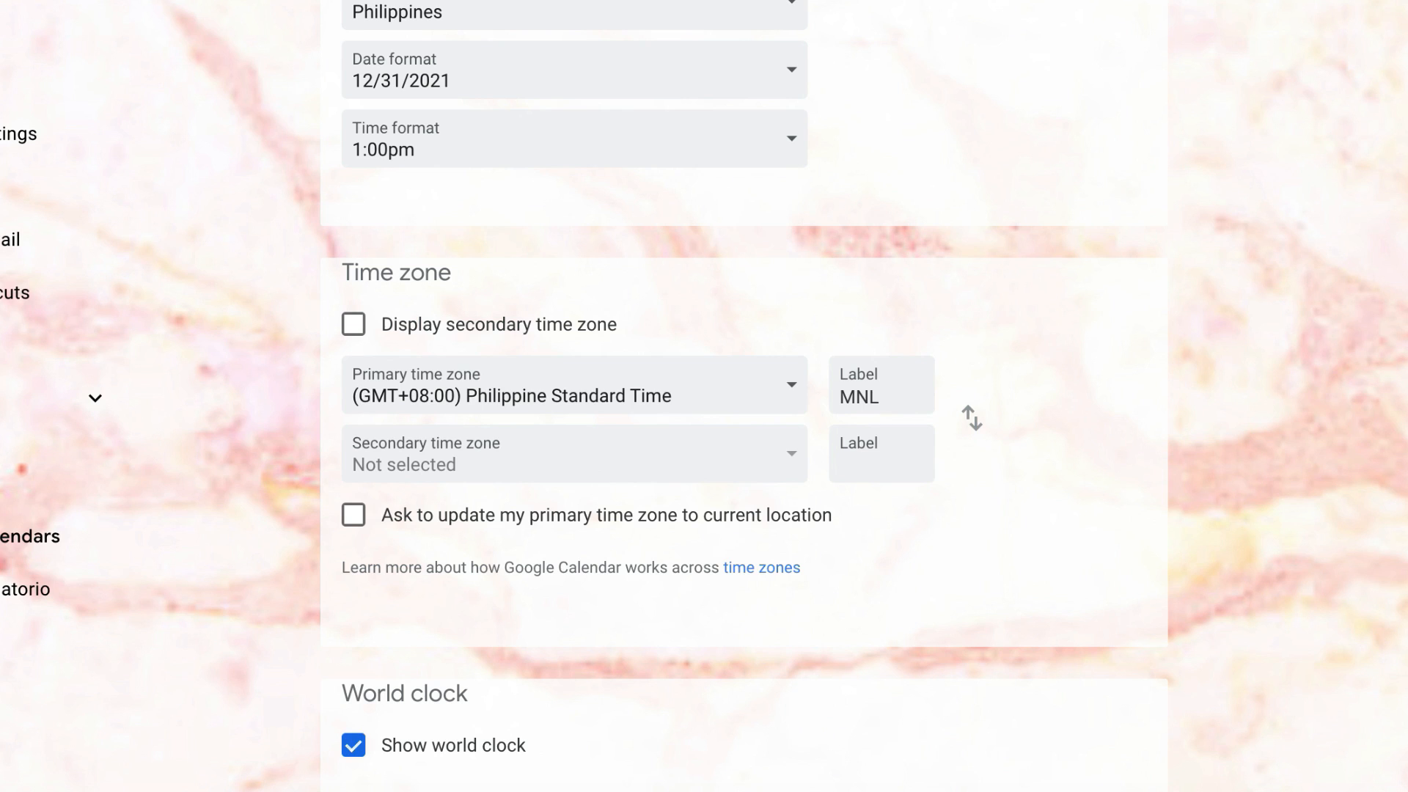
left_click(353, 324)
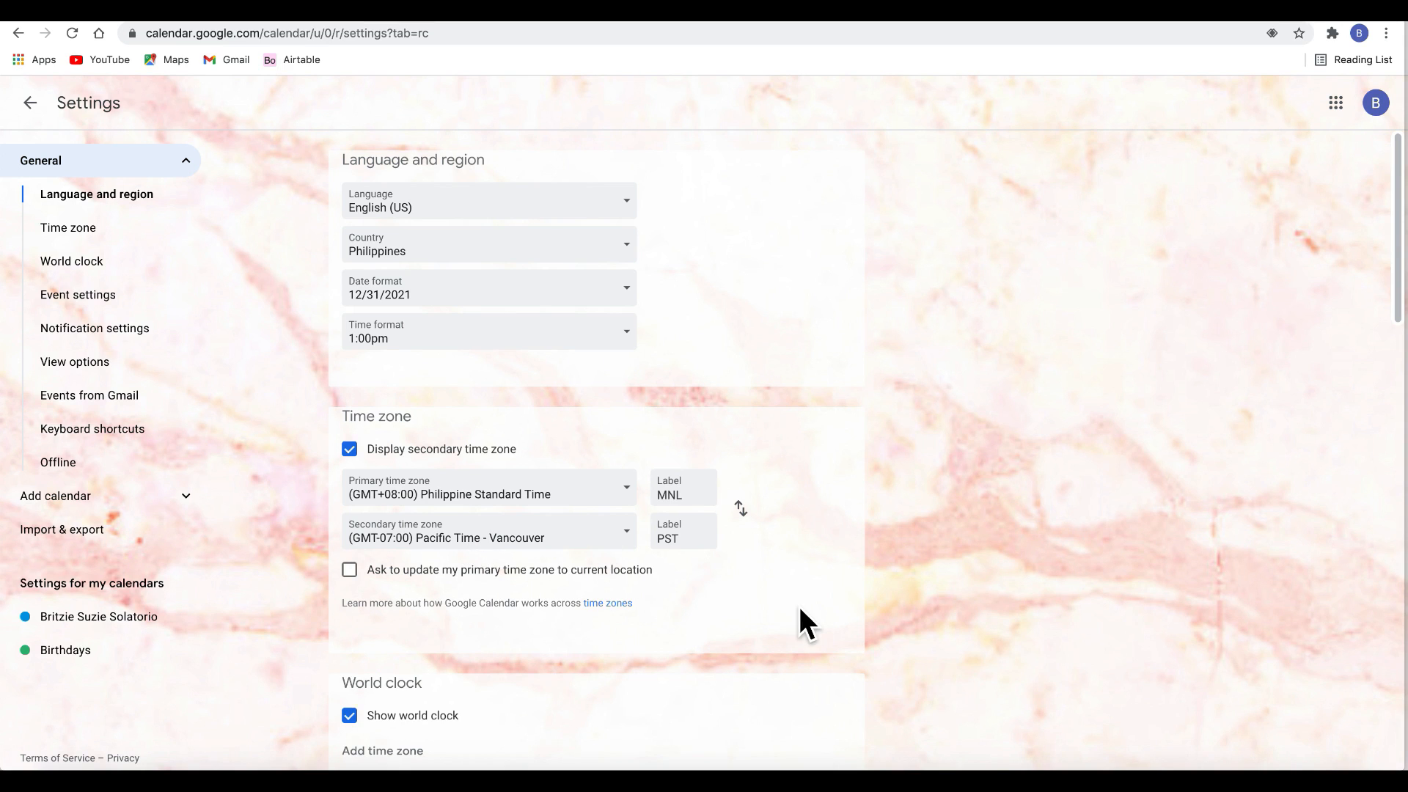
scroll(958, 566, "down", 1)
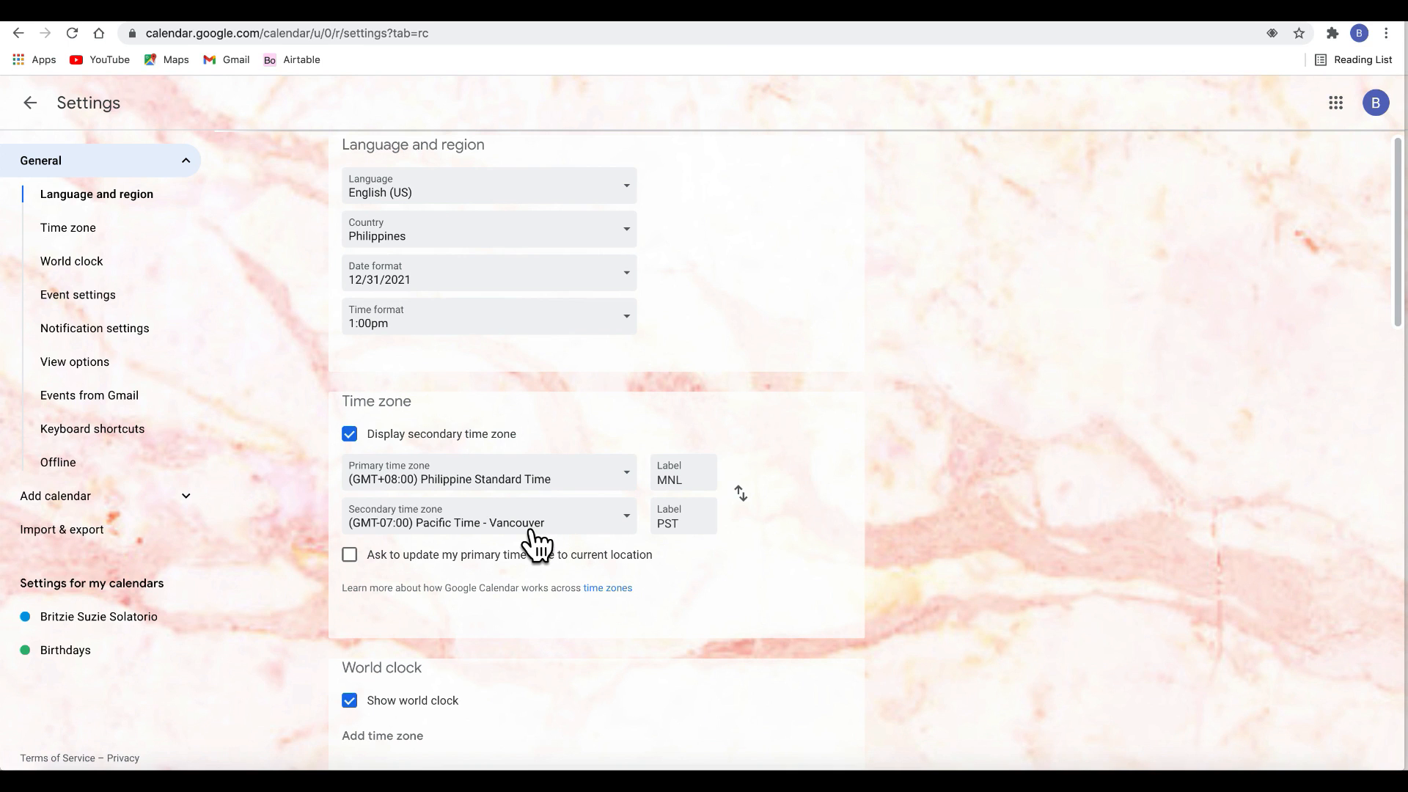
left_click(700, 531)
left_click(701, 490)
left_click(351, 555)
left_click(30, 104)
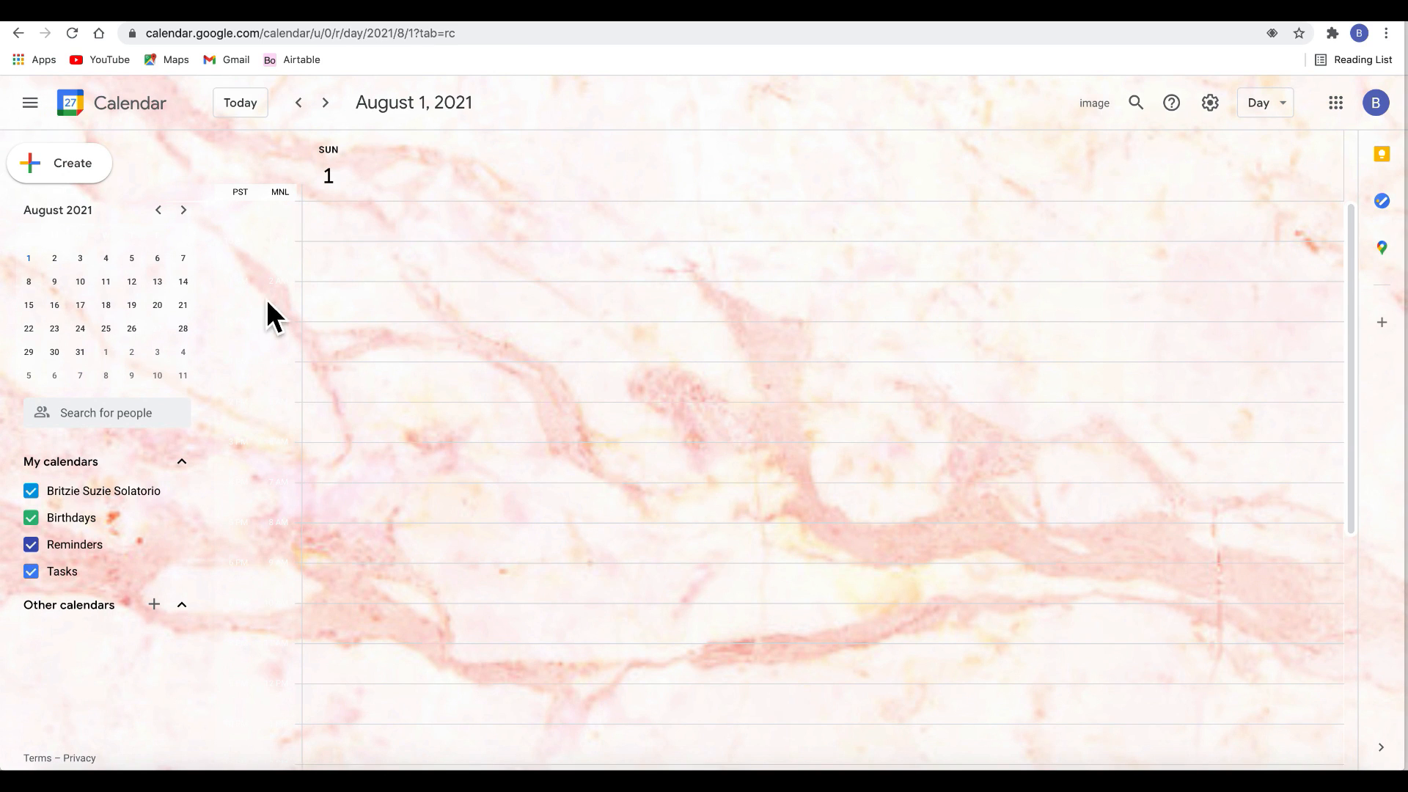
left_click(299, 286)
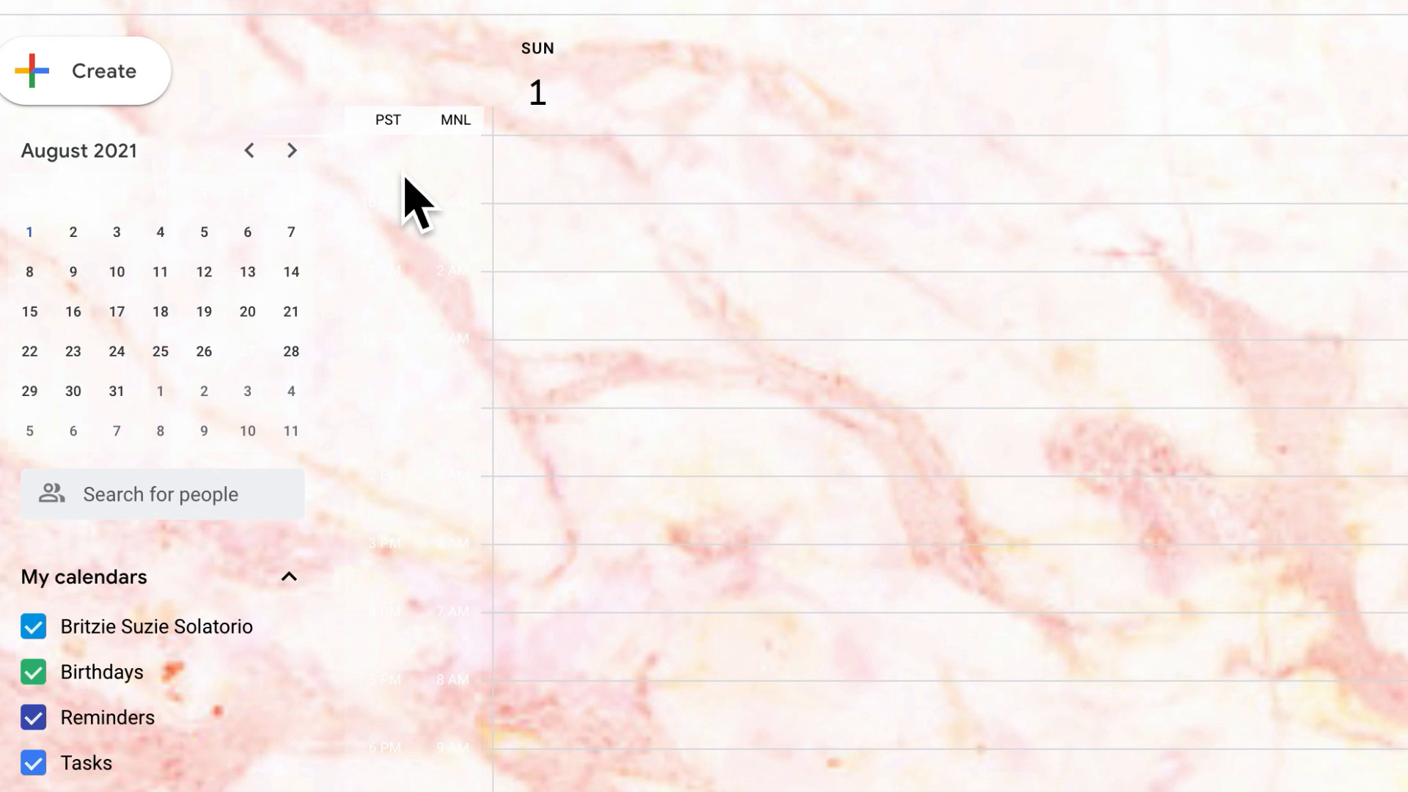
left_click_drag(236, 237, 286, 384)
left_click_drag(466, 449, 290, 764)
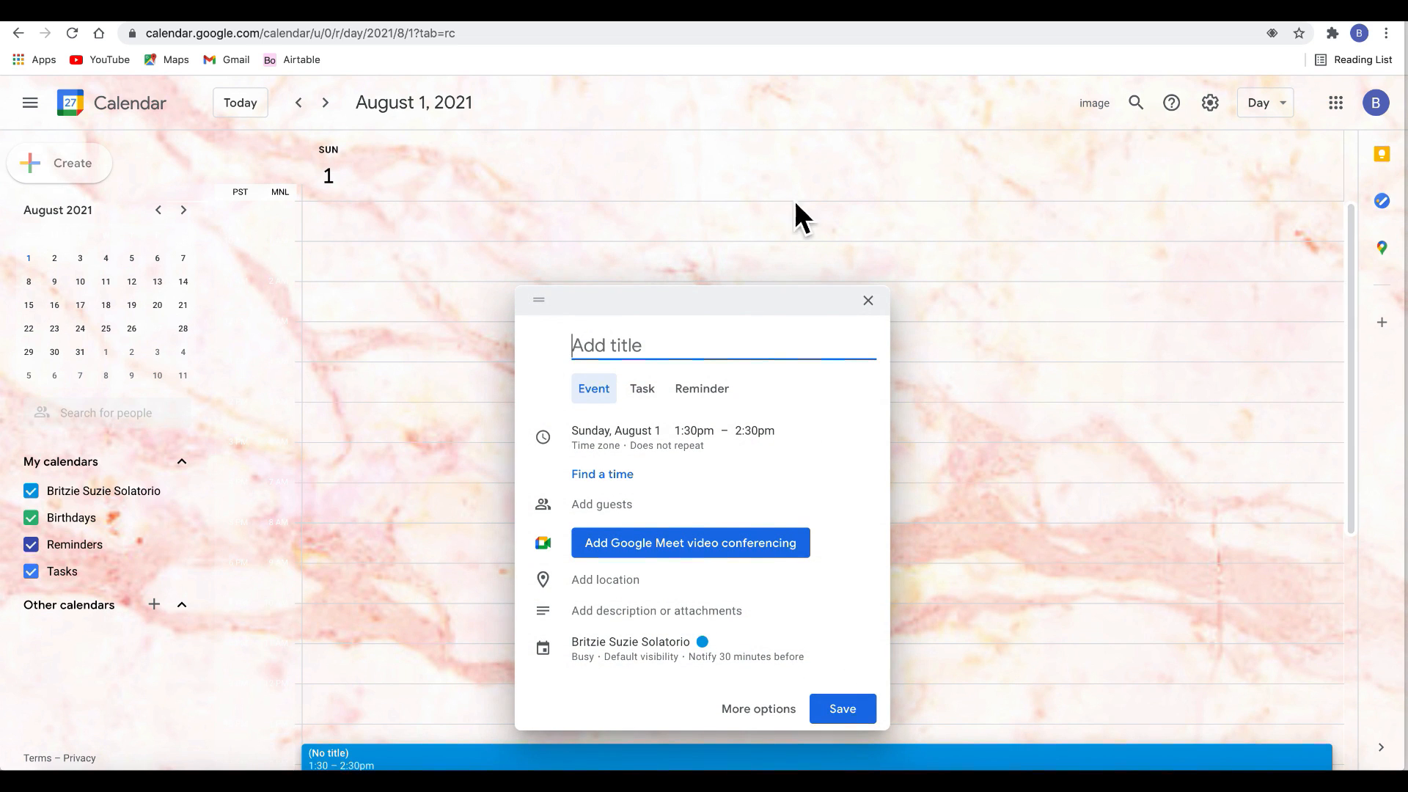
left_click(864, 305)
left_click_drag(218, 218, 283, 506)
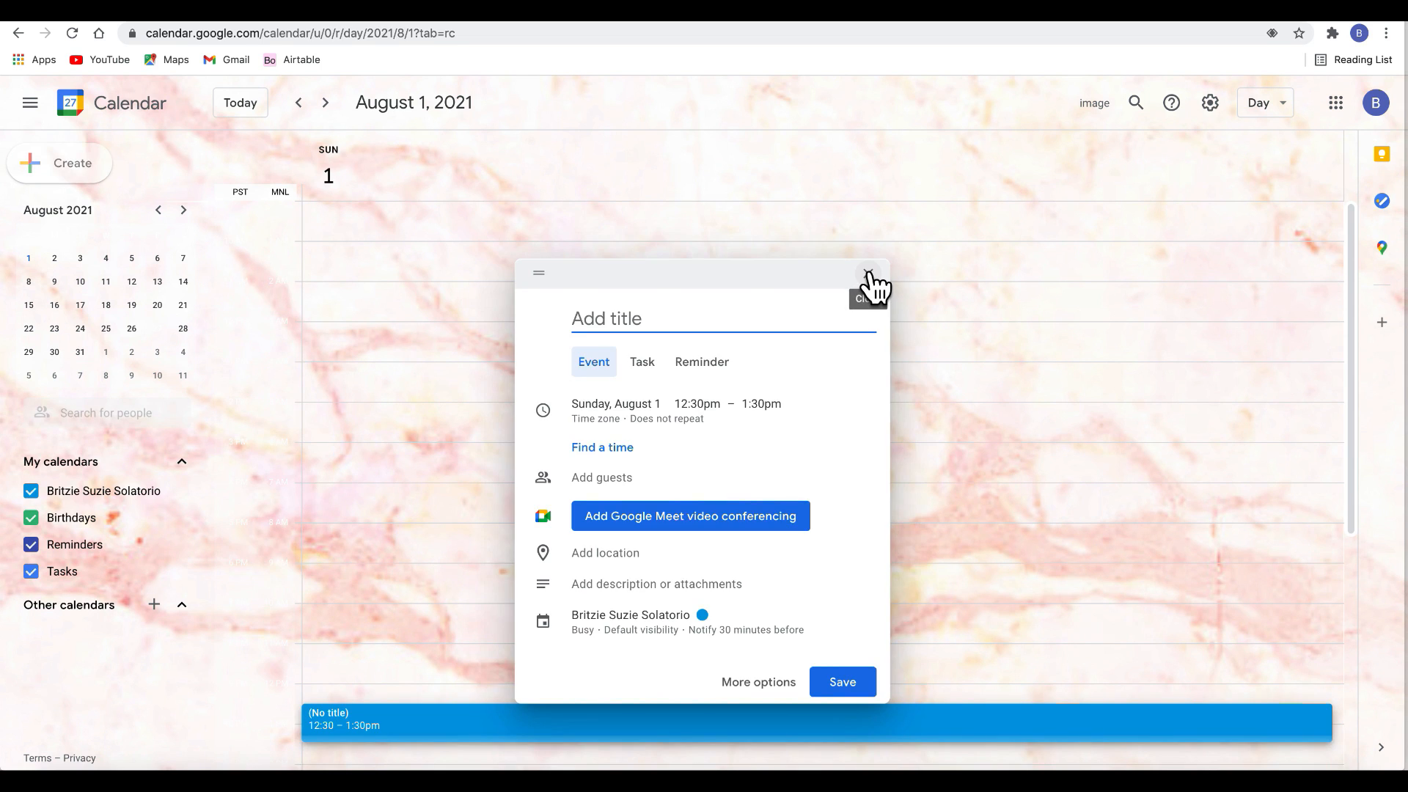
left_click(872, 286)
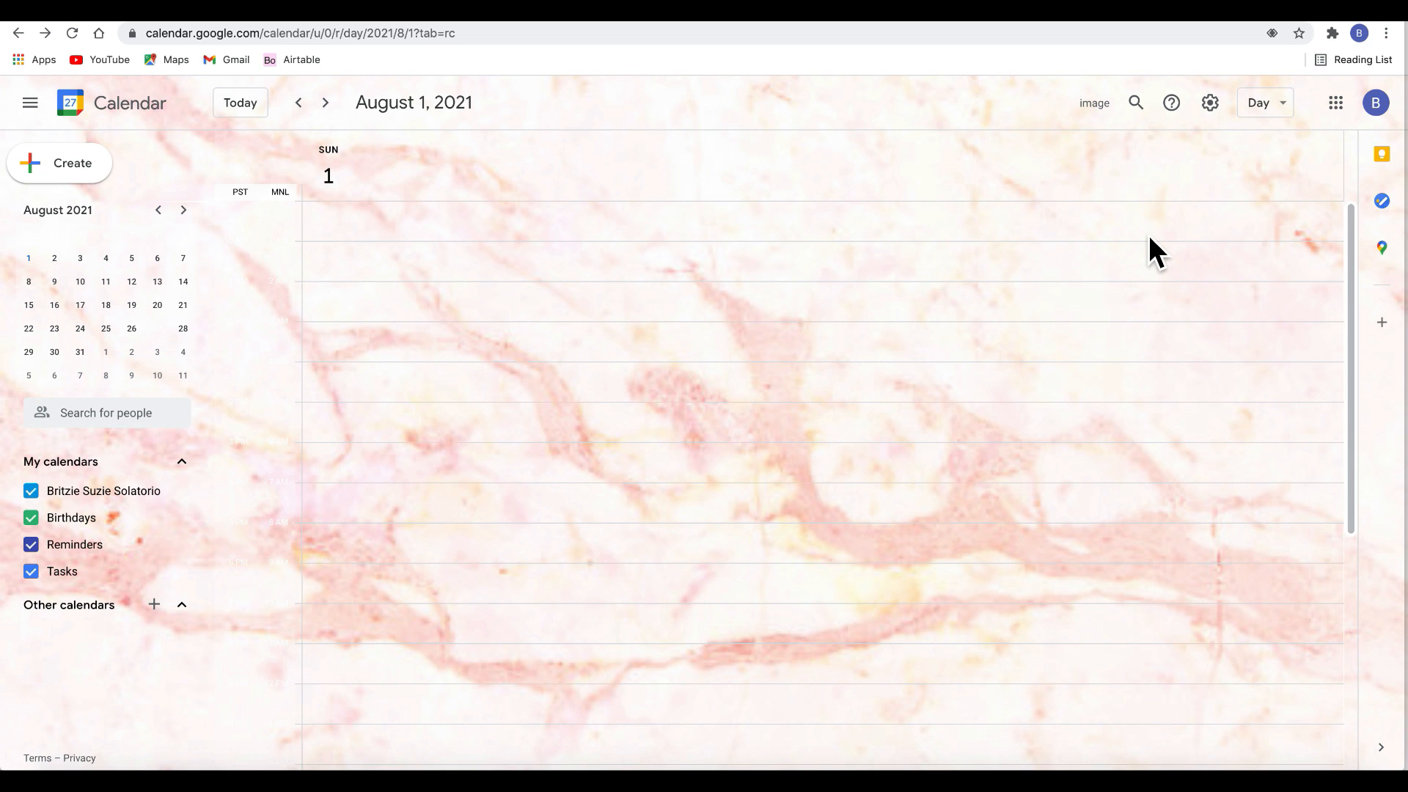
- Look at the August 2021 calendar in Month, Year and Schedule views
left_click(1272, 104)
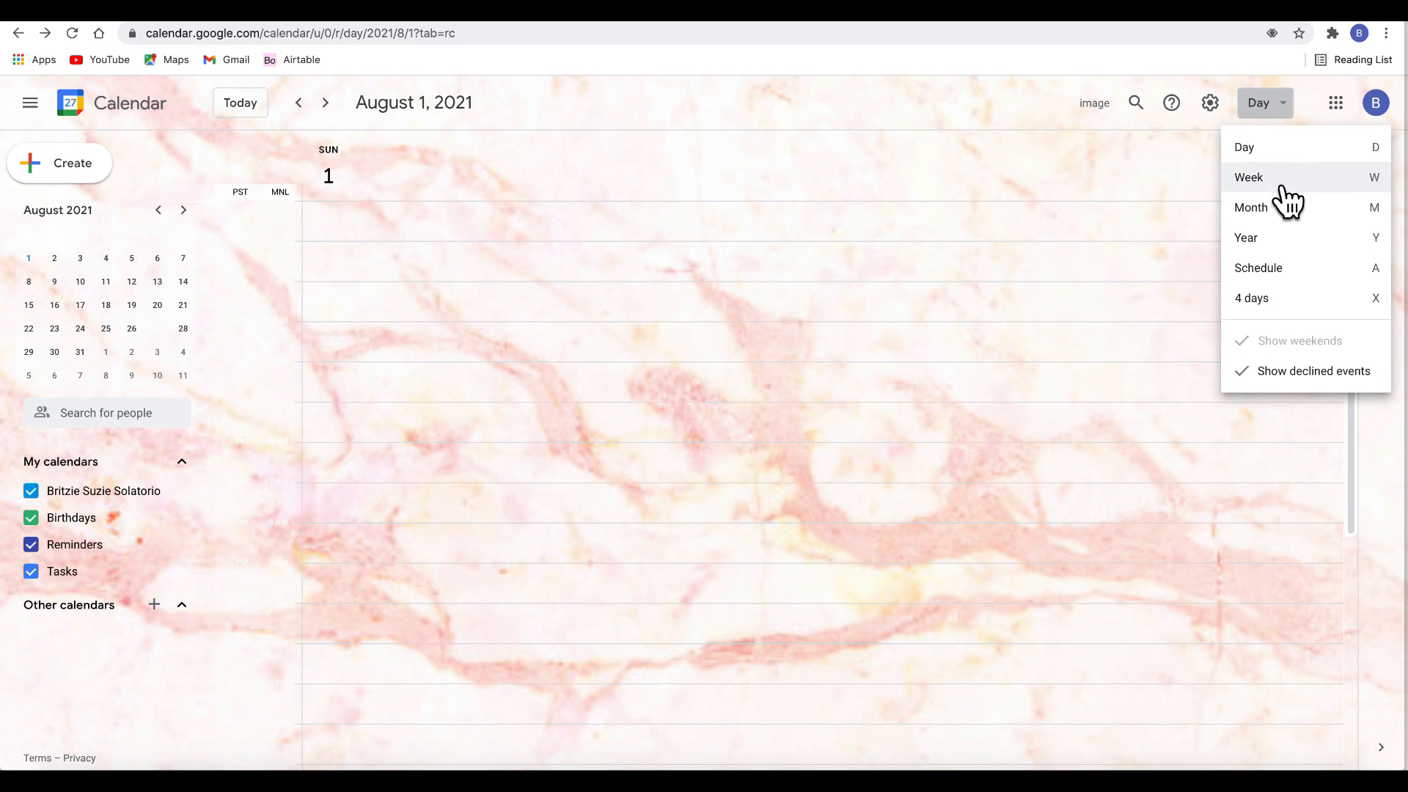
left_click(1282, 211)
left_click(1267, 104)
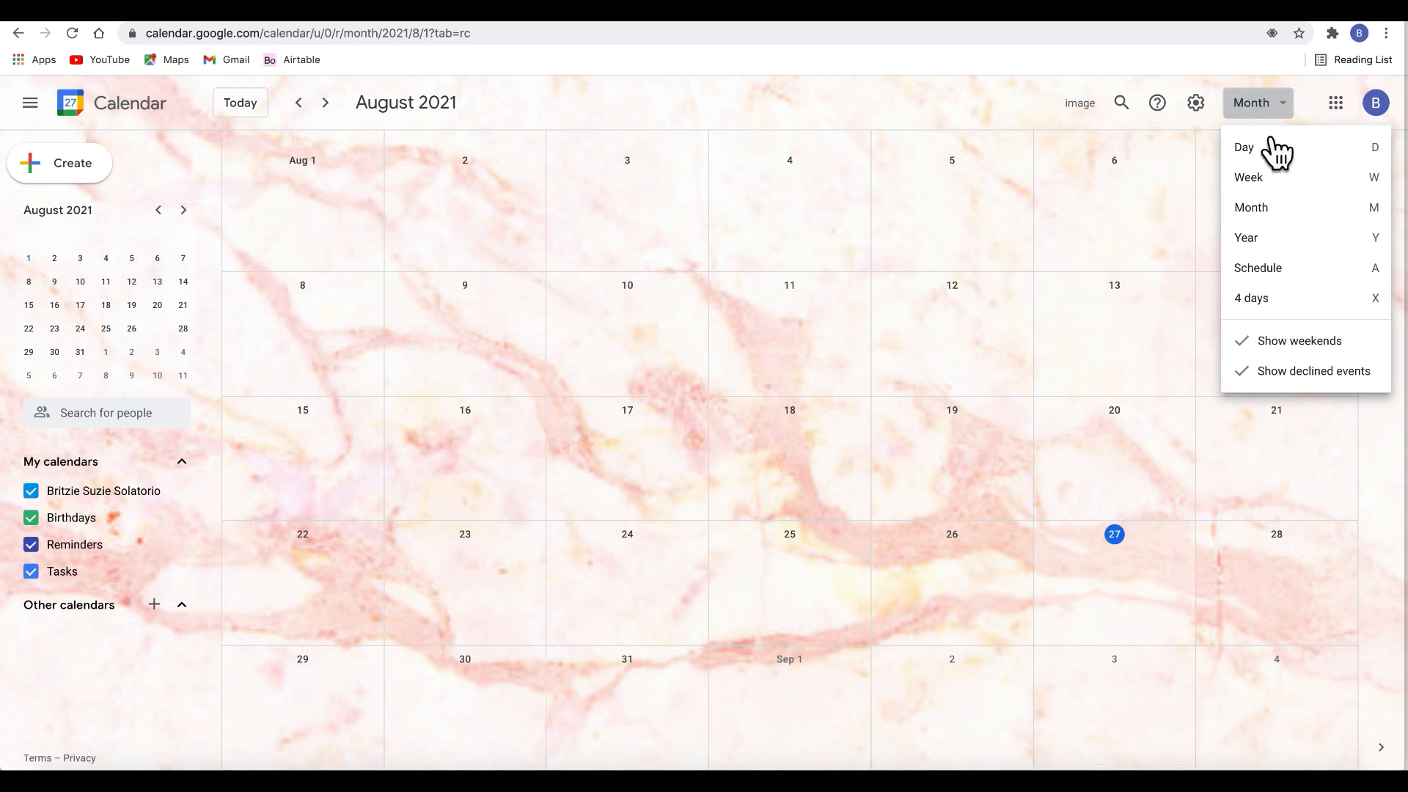
left_click(1271, 240)
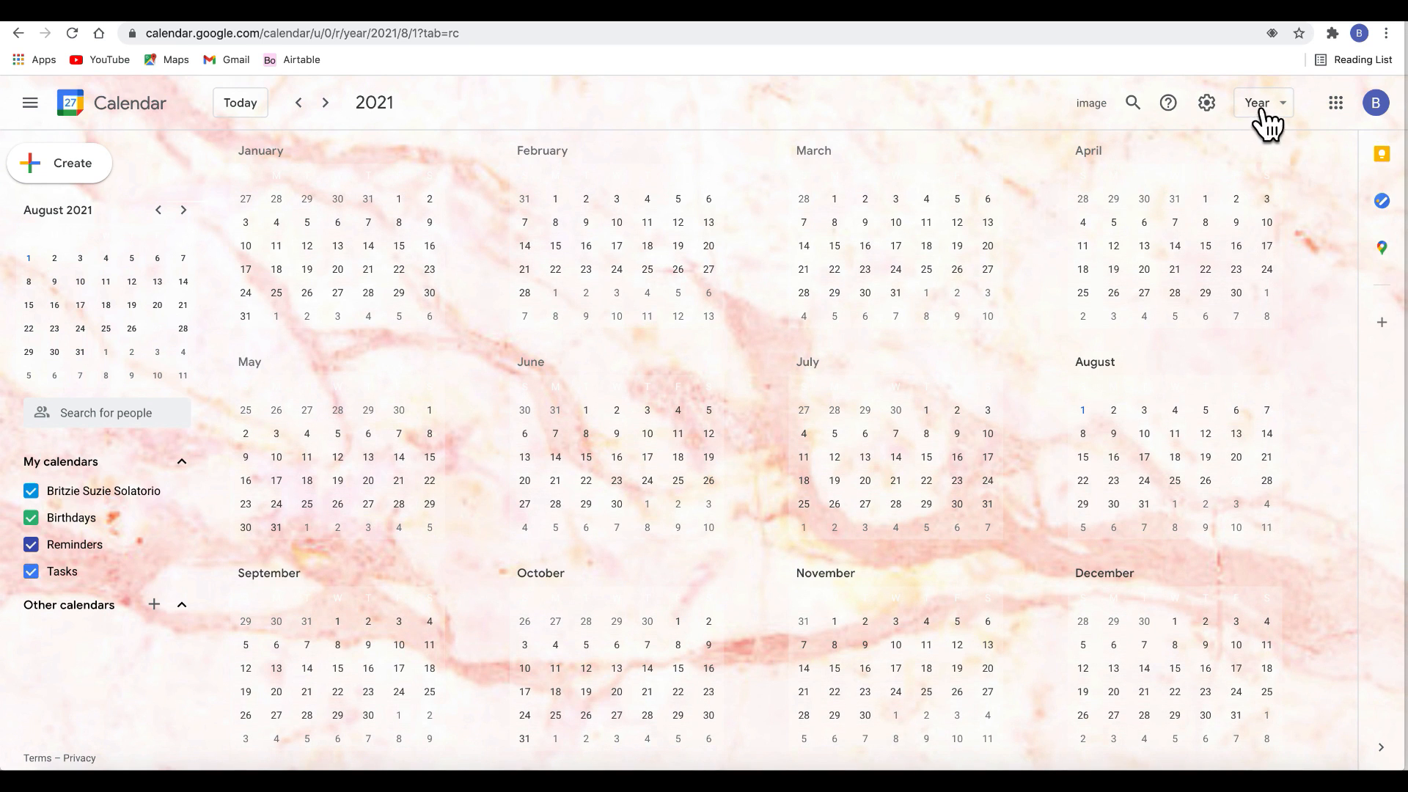
left_click(1265, 107)
left_click(1283, 271)
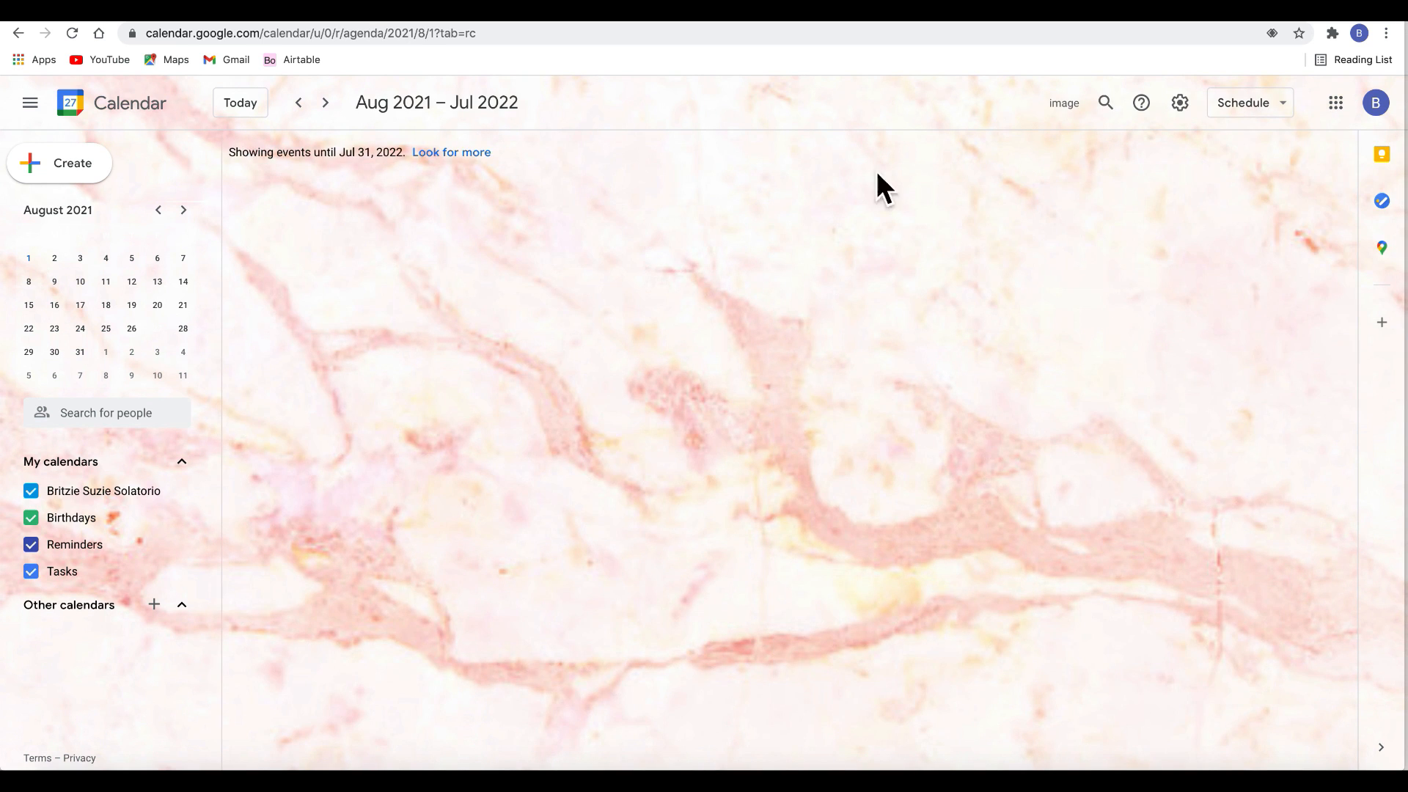
- Look at the calendar in Day and Week views, and finish in the 4 days view
left_click(1255, 102)
left_click(1262, 151)
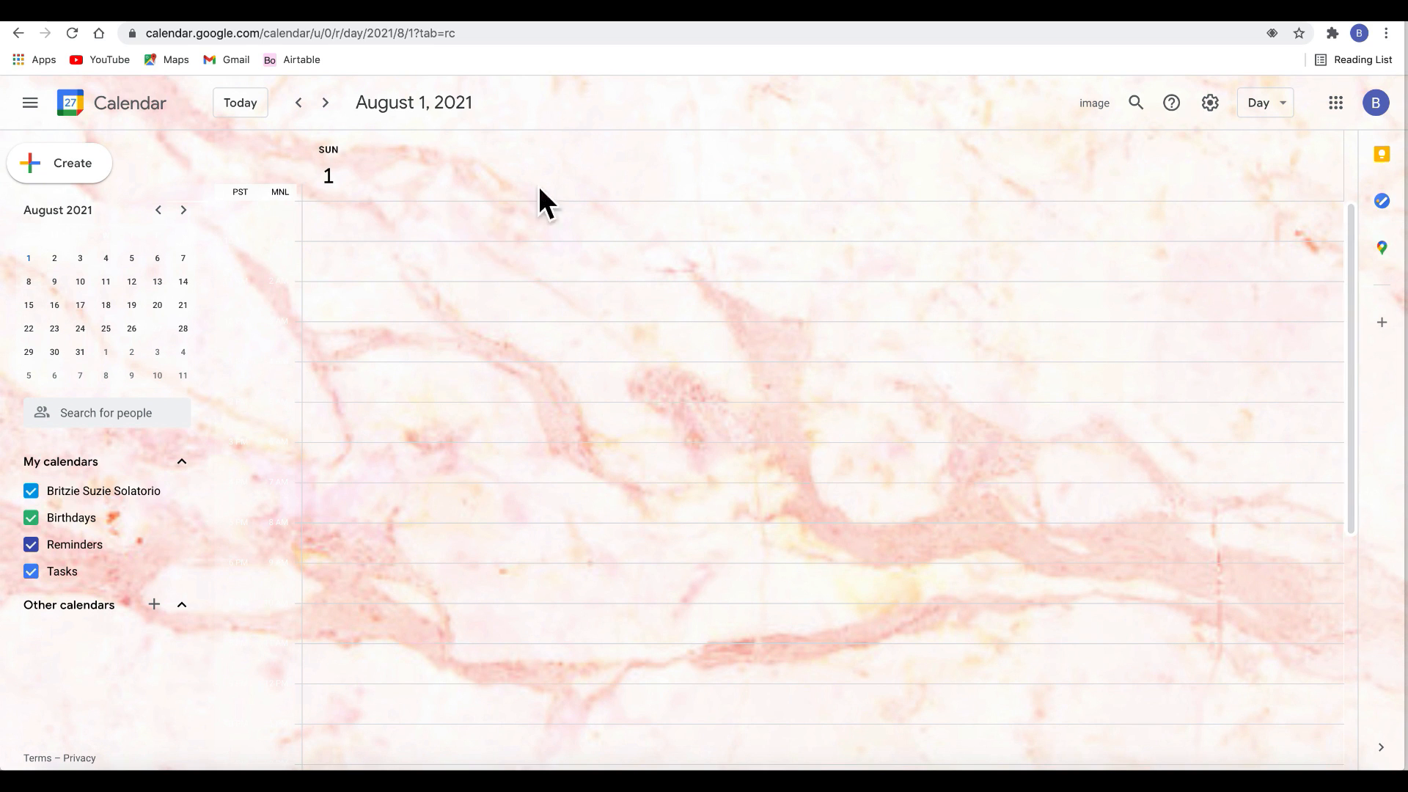
left_click(1274, 110)
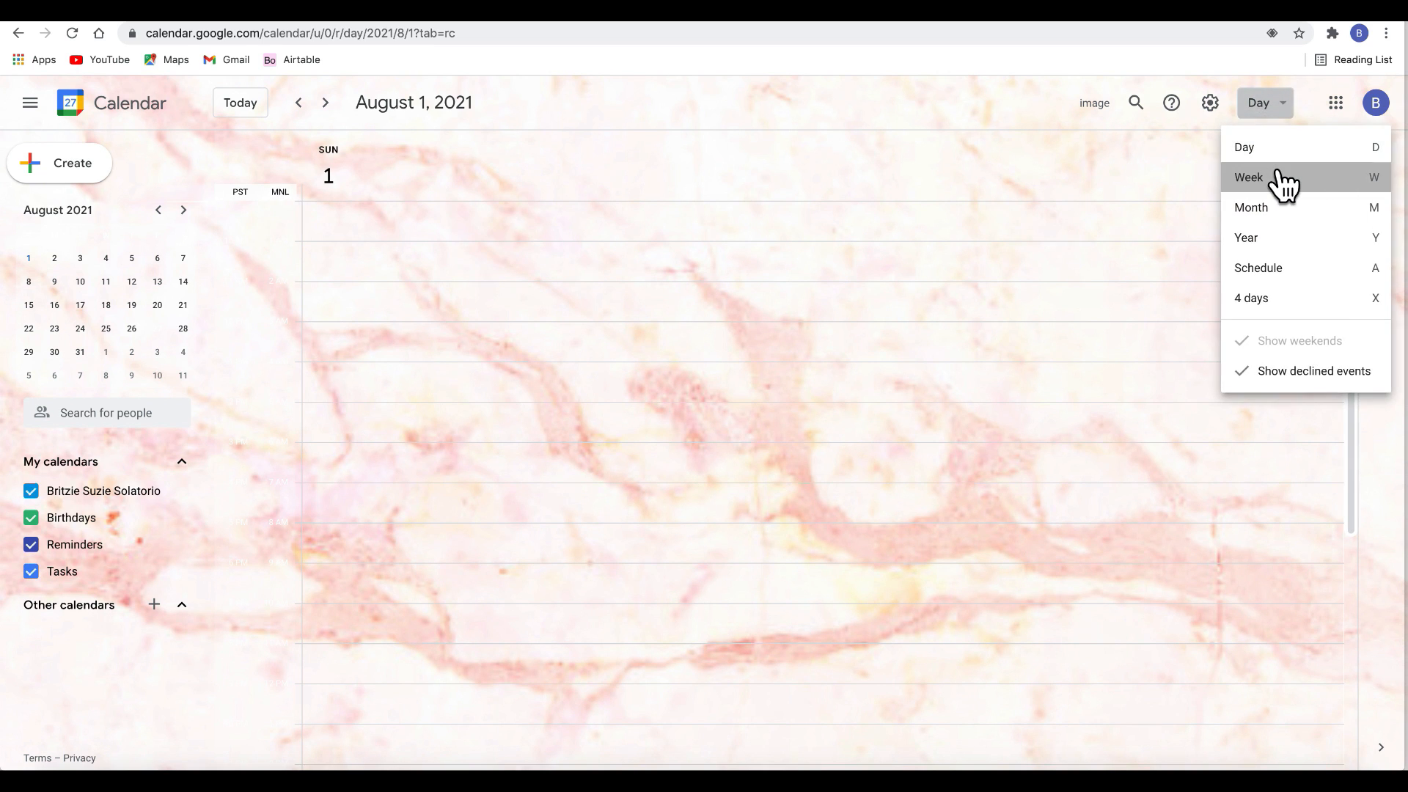
left_click(1282, 177)
left_click(1274, 110)
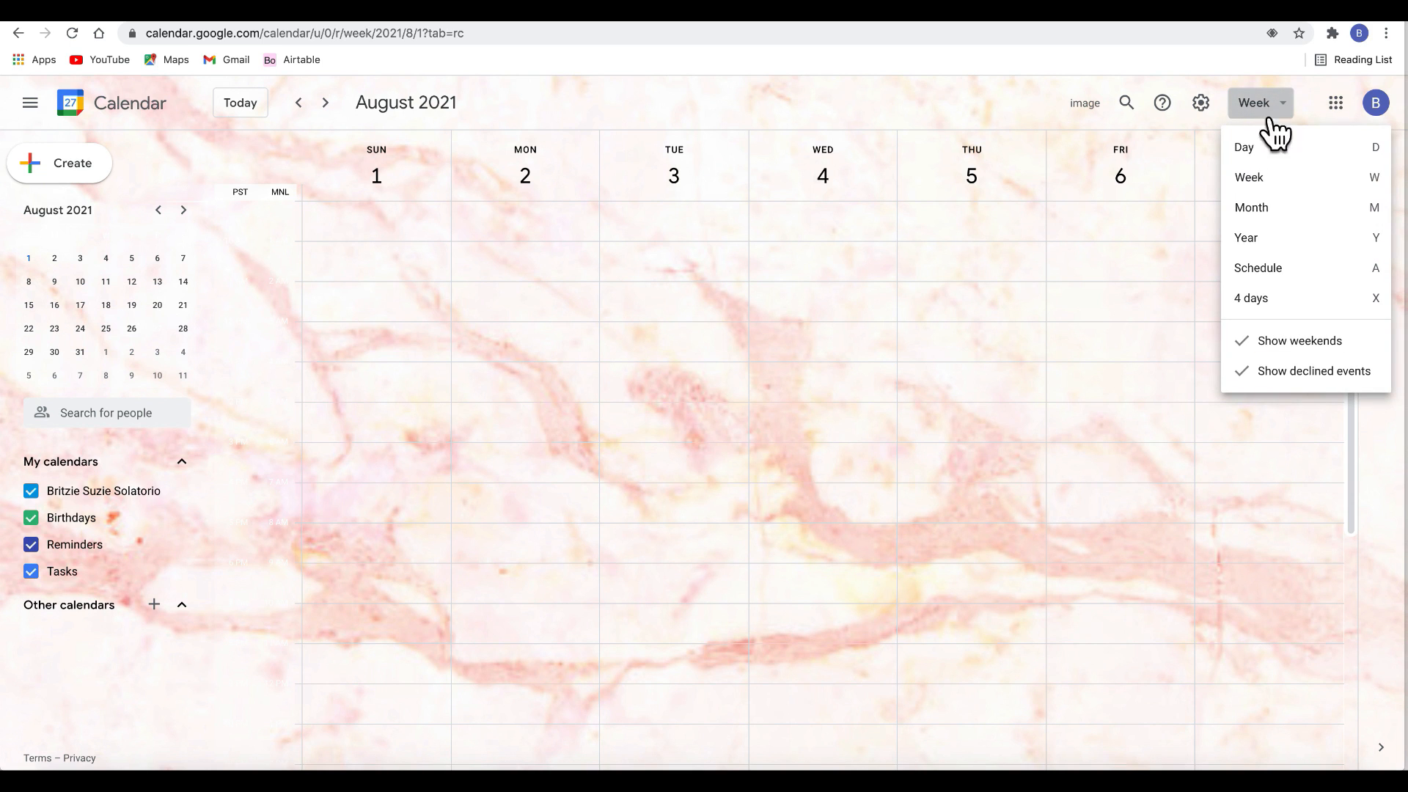
left_click(1282, 298)
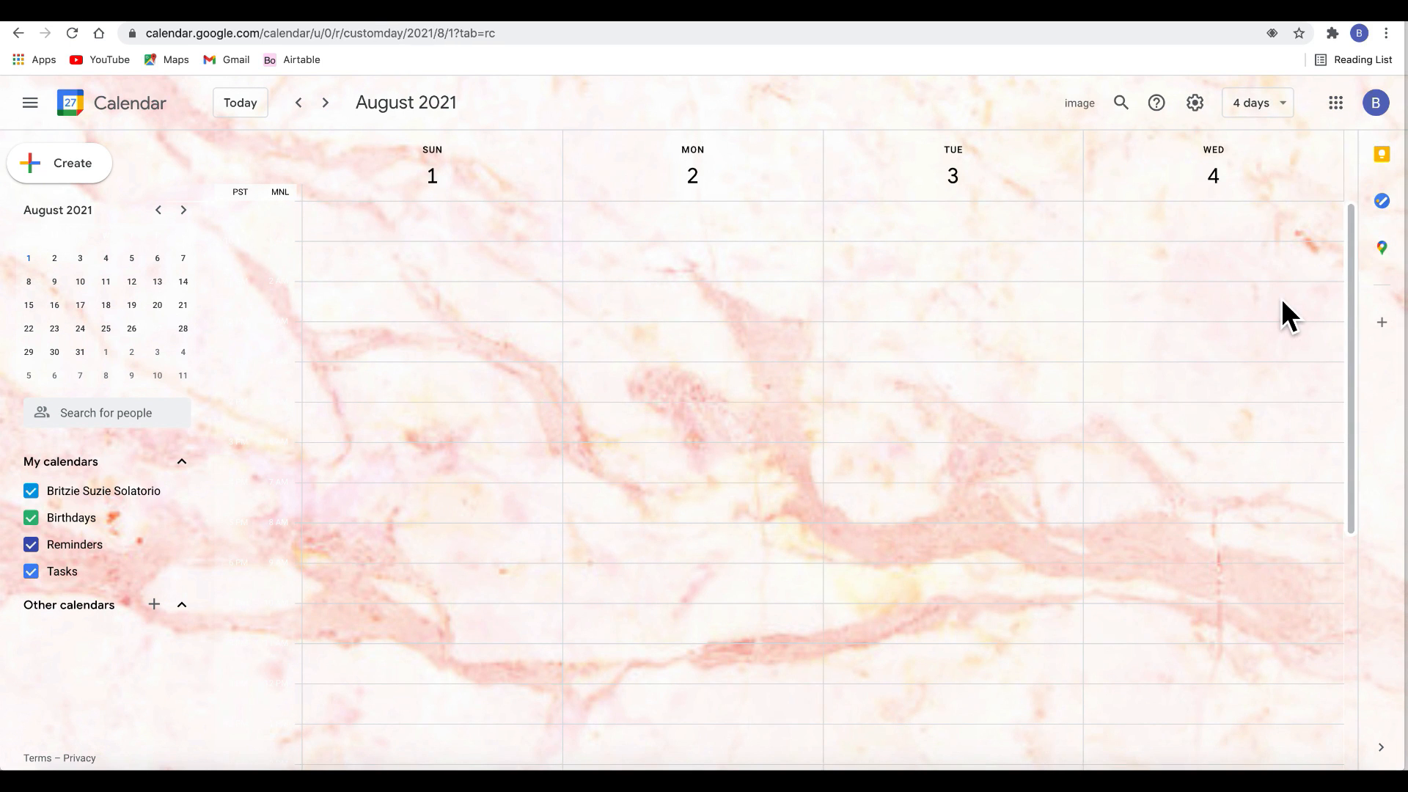
left_click(1276, 104)
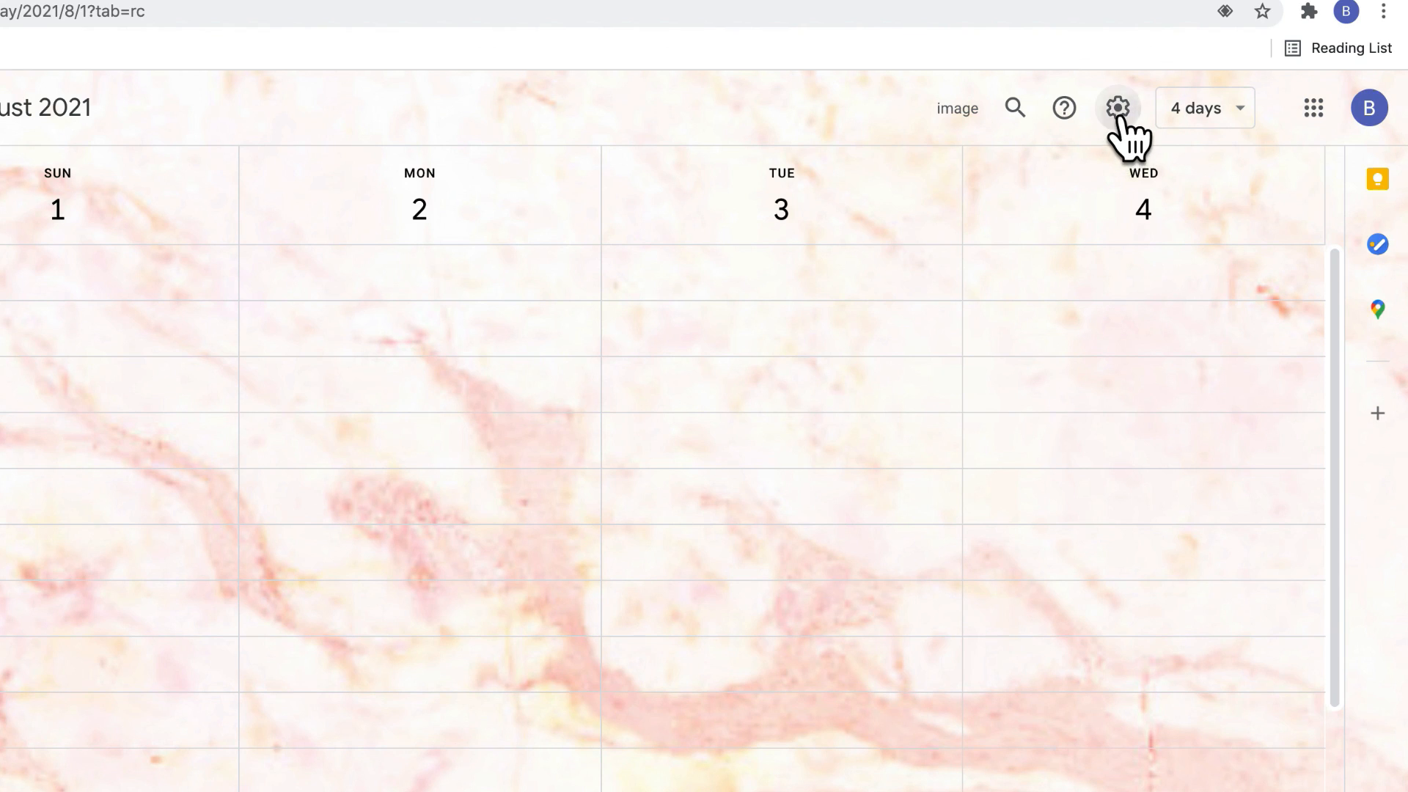
- In the calendar settings, show the world clock and add Philippine Standard Time as its first time zone
left_click(1118, 110)
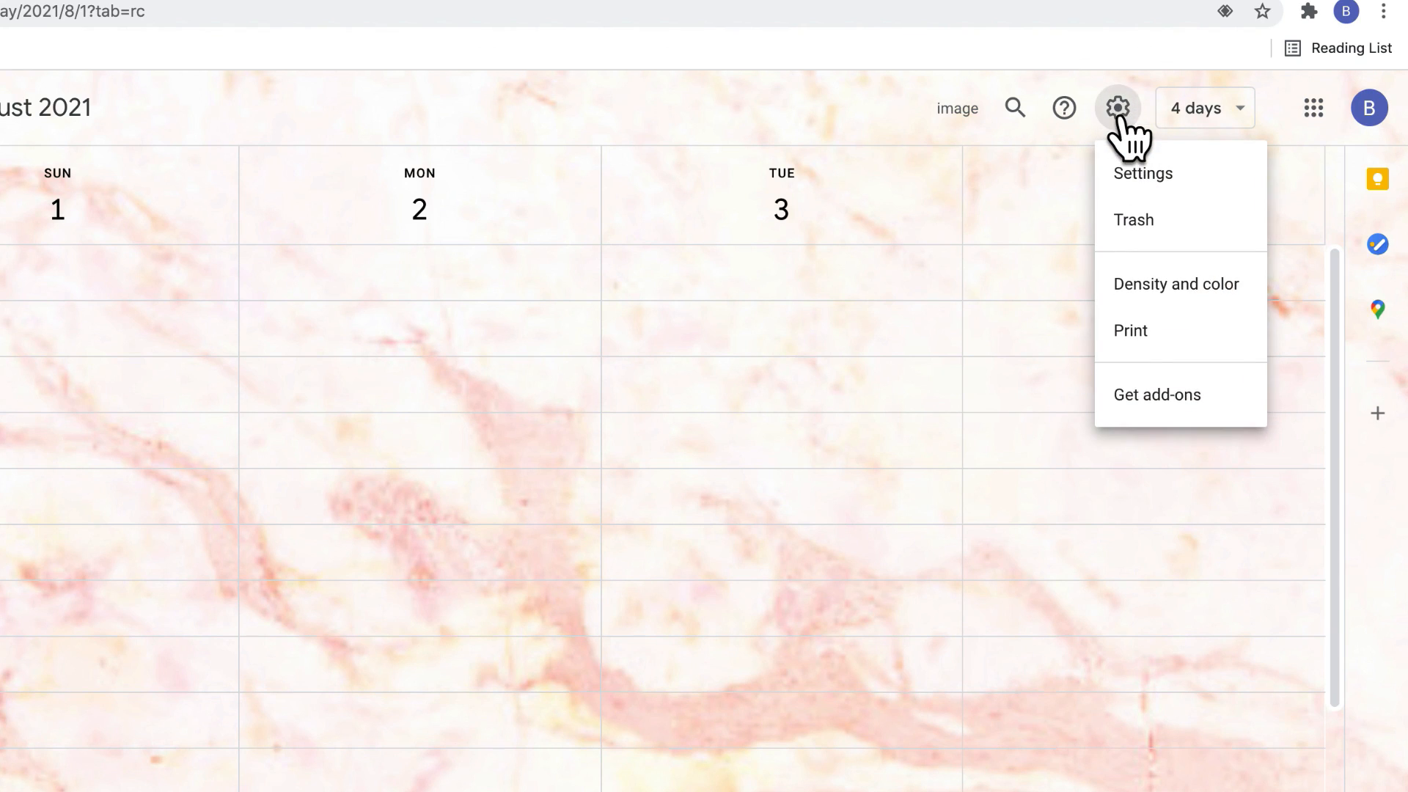
left_click(1155, 173)
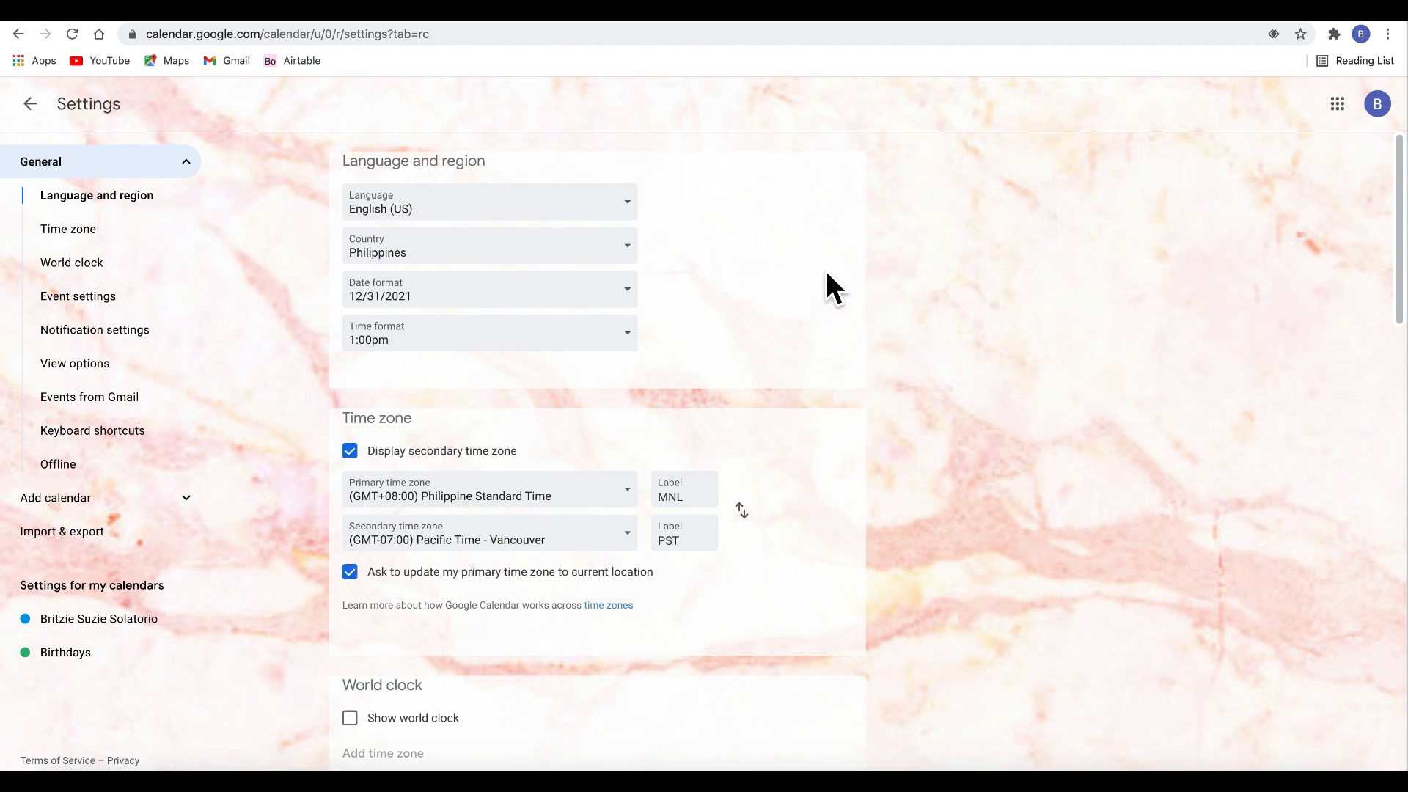
scroll(826, 272, "down", 7)
left_click(388, 235)
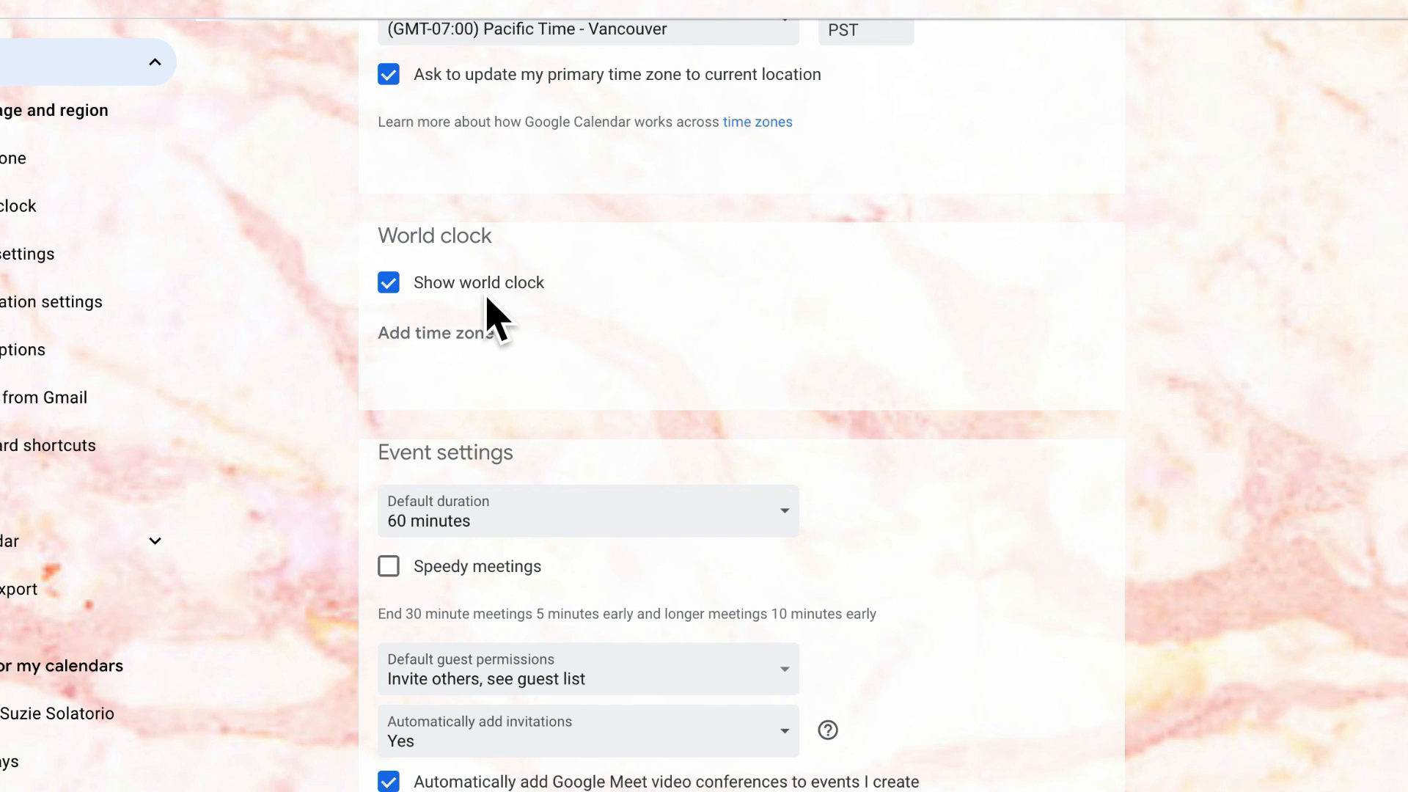
left_click(451, 334)
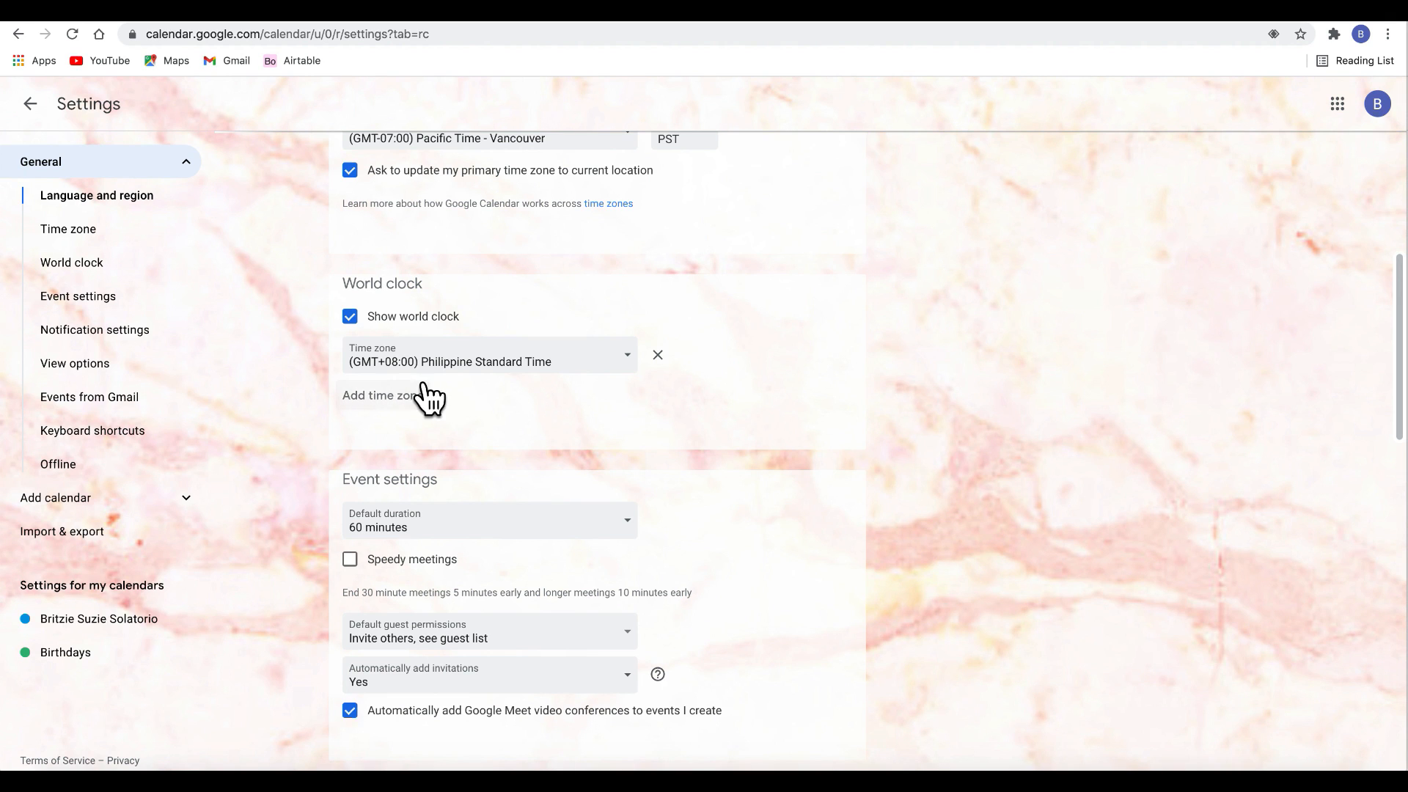
- Add a second world clock time zone set to (GMT+12:00) New Zealand Time
left_click(392, 396)
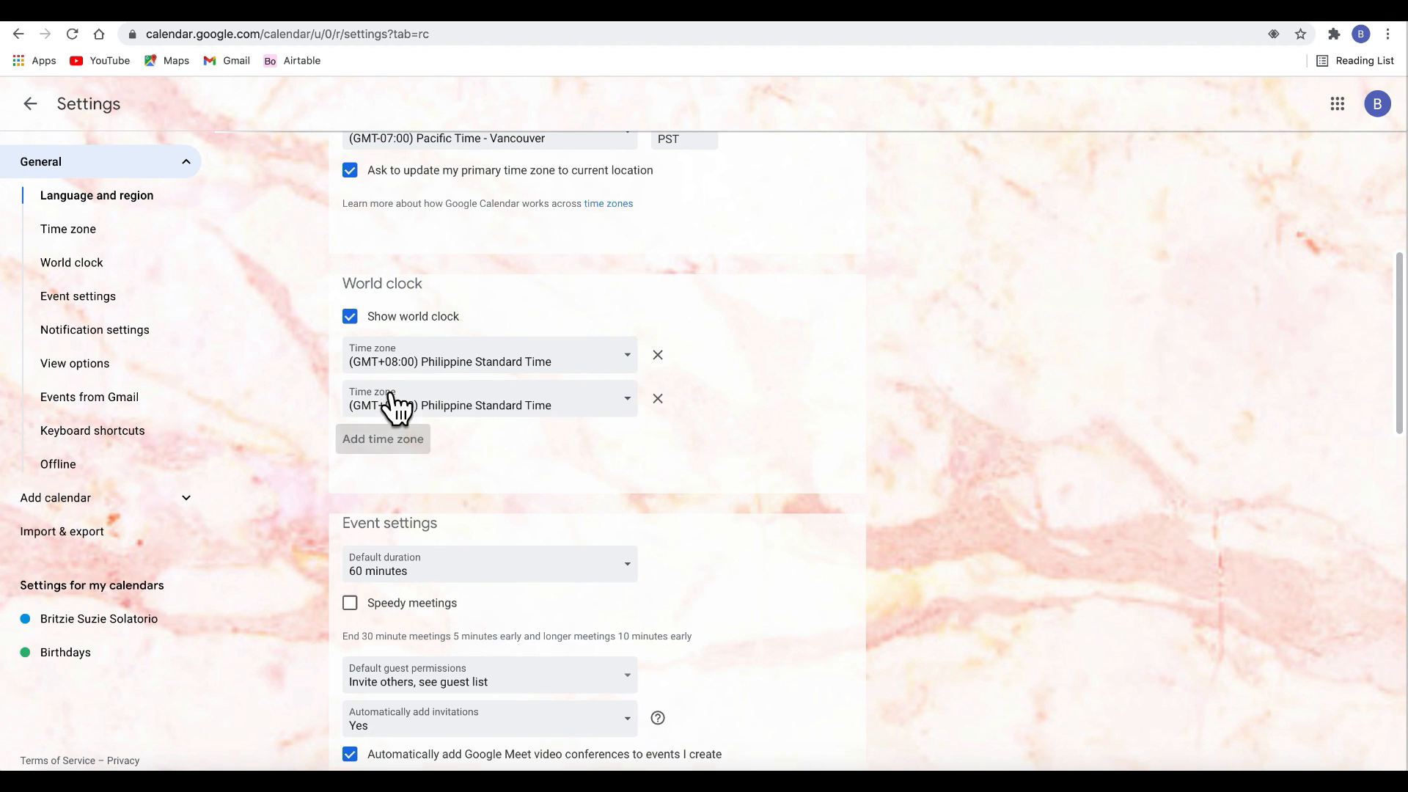
left_click(472, 408)
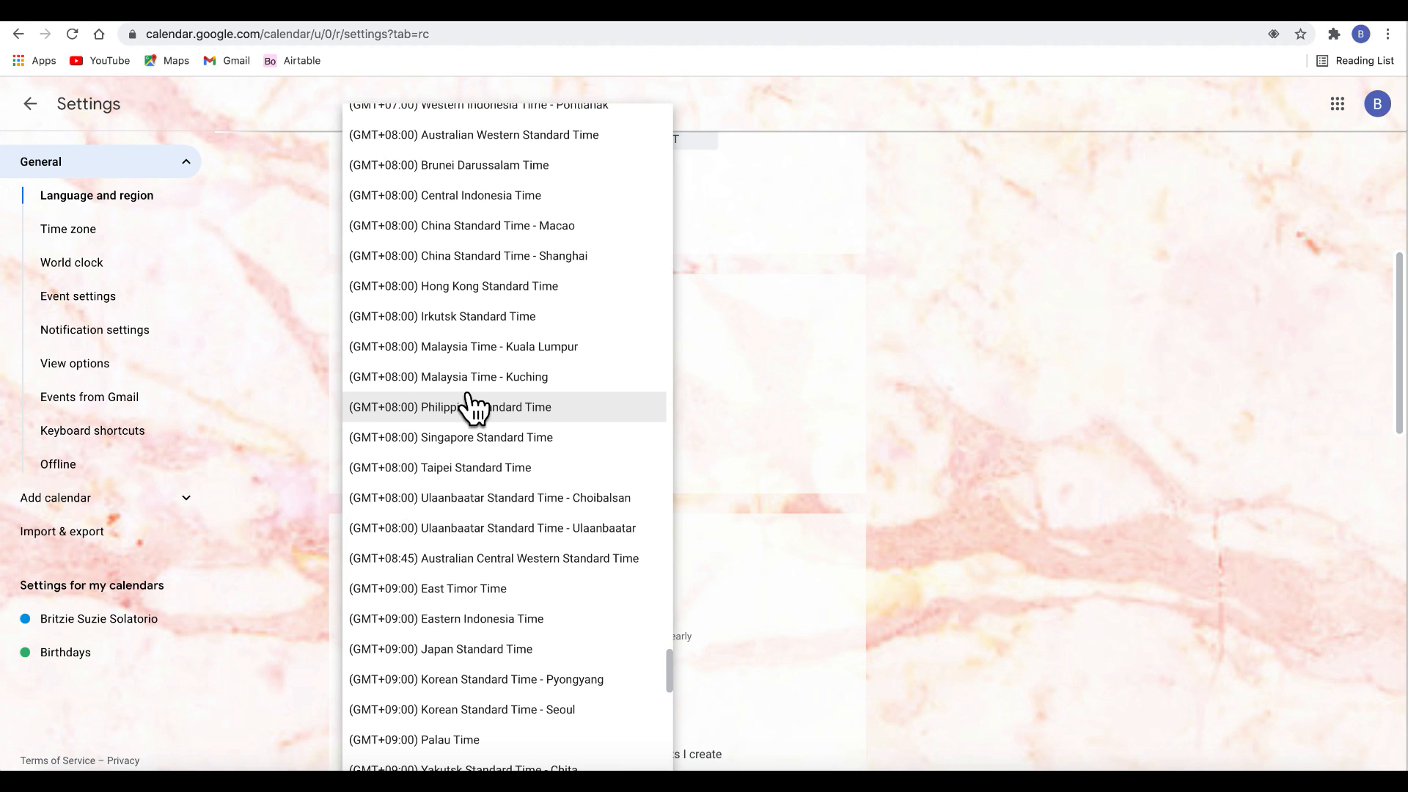
scroll(472, 408, "down", 15)
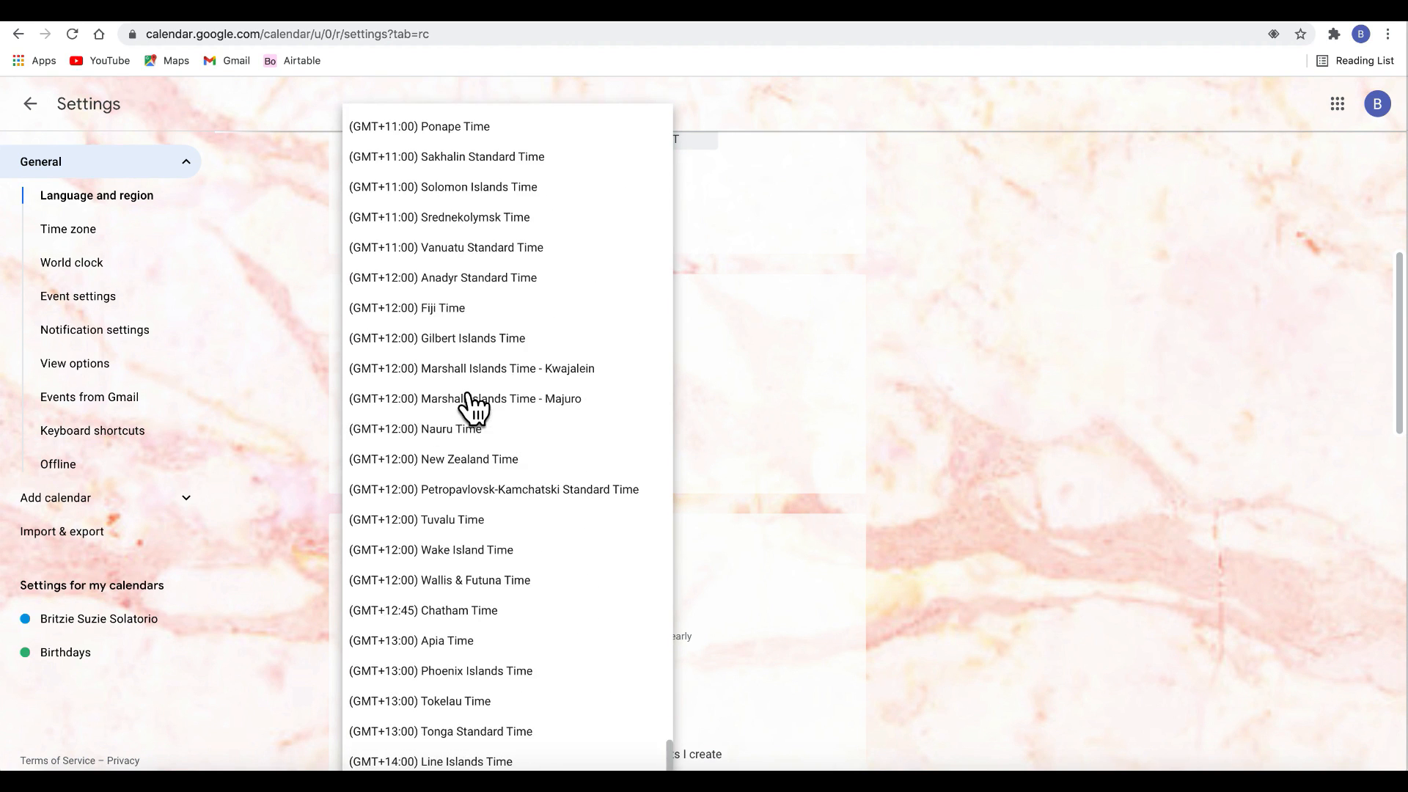
left_click(504, 470)
- Add a third world clock time zone set to (GMT+10:00) Eastern Australia Time - Melbourne
left_click(399, 441)
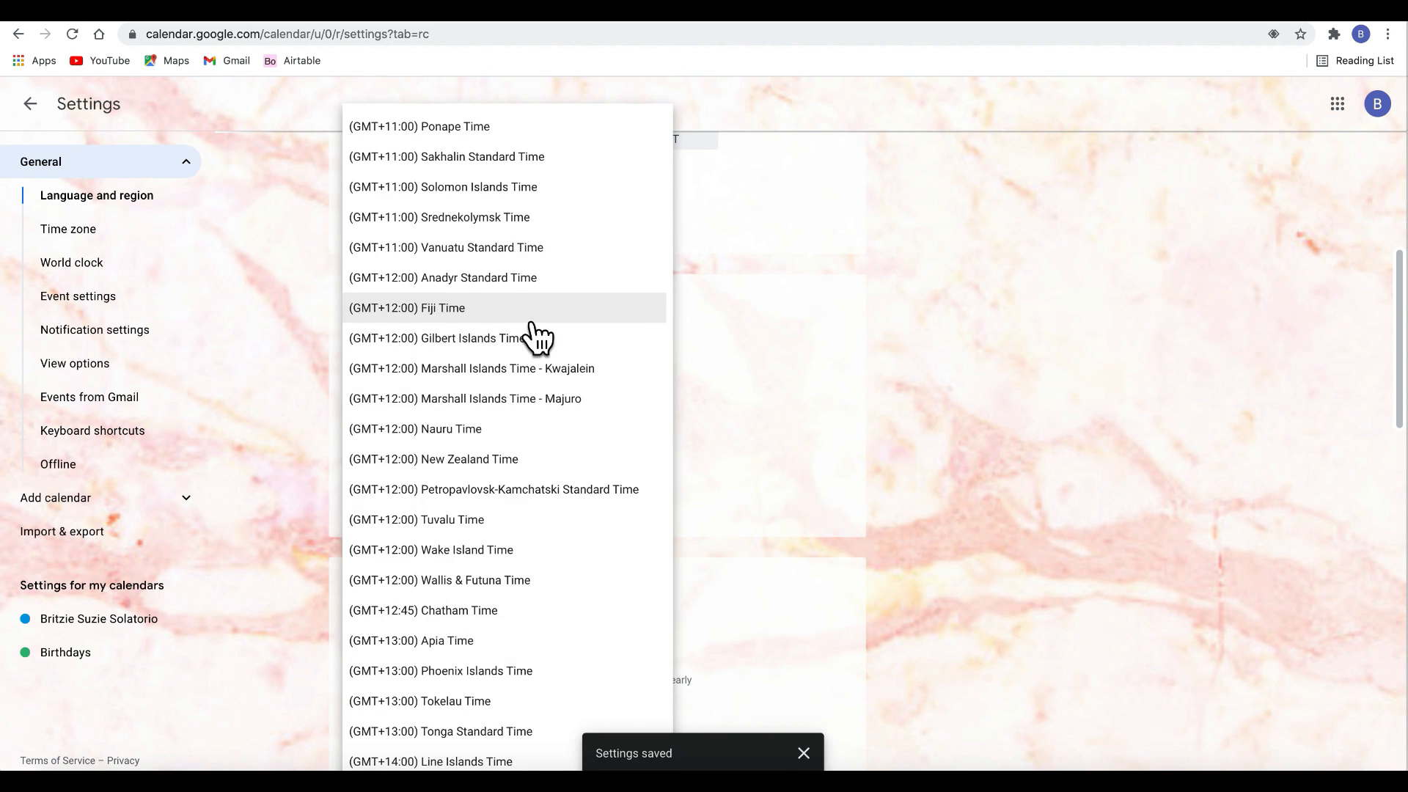
scroll(537, 336, "up", 3)
scroll(537, 336, "up", 7)
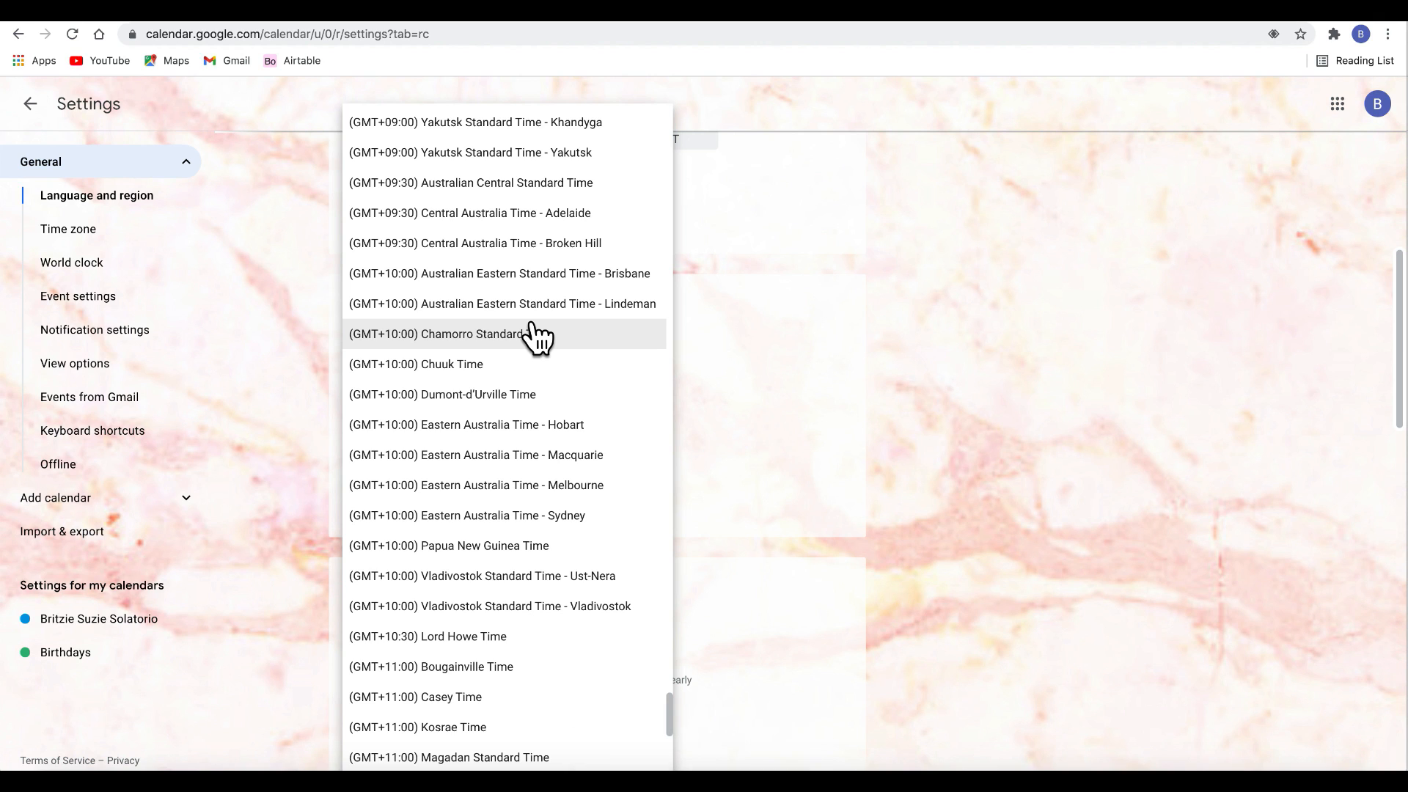
left_click(451, 485)
- Add a fourth world clock time zone set to (GMT-07:00) Pacific Time - Vancouver and return to the calendar
left_click(381, 484)
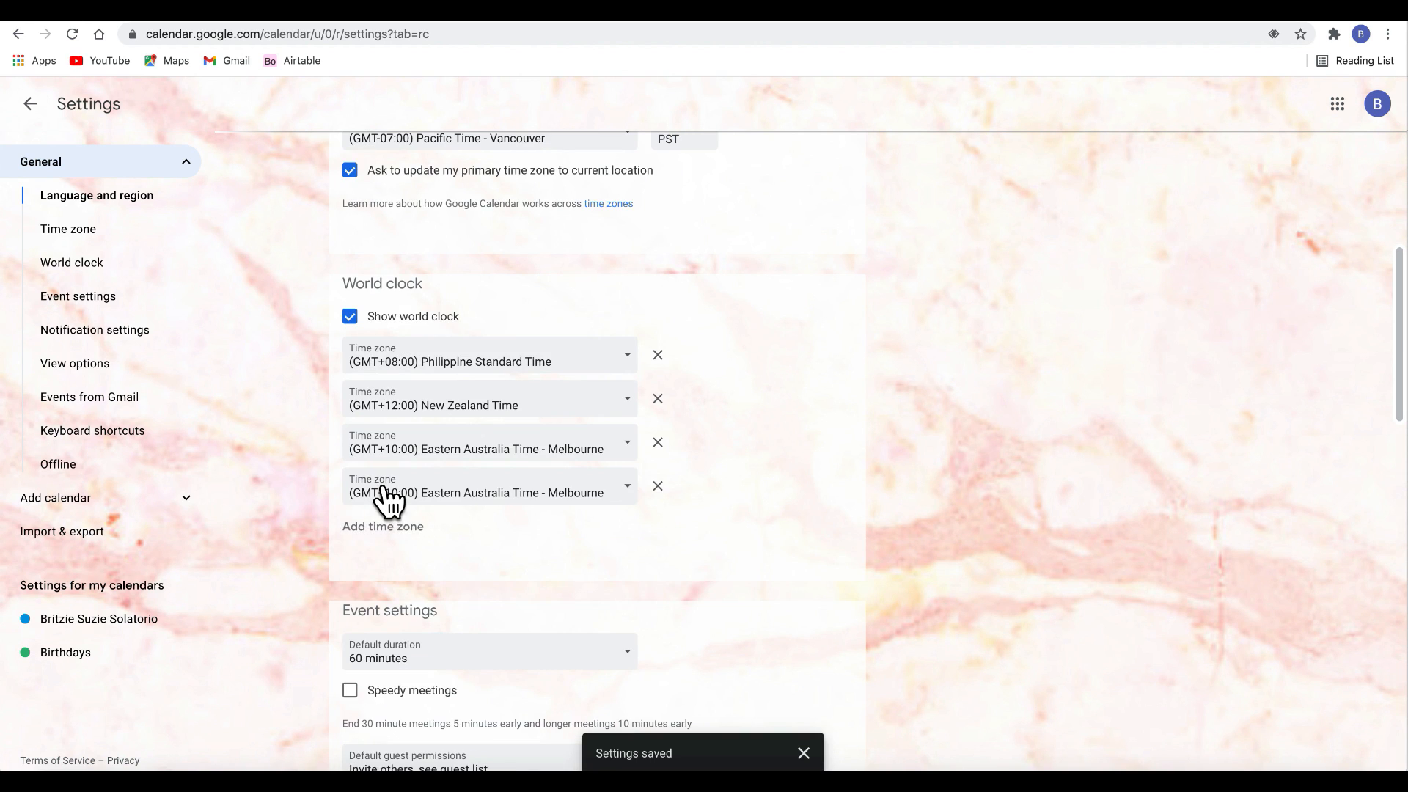
left_click(473, 503)
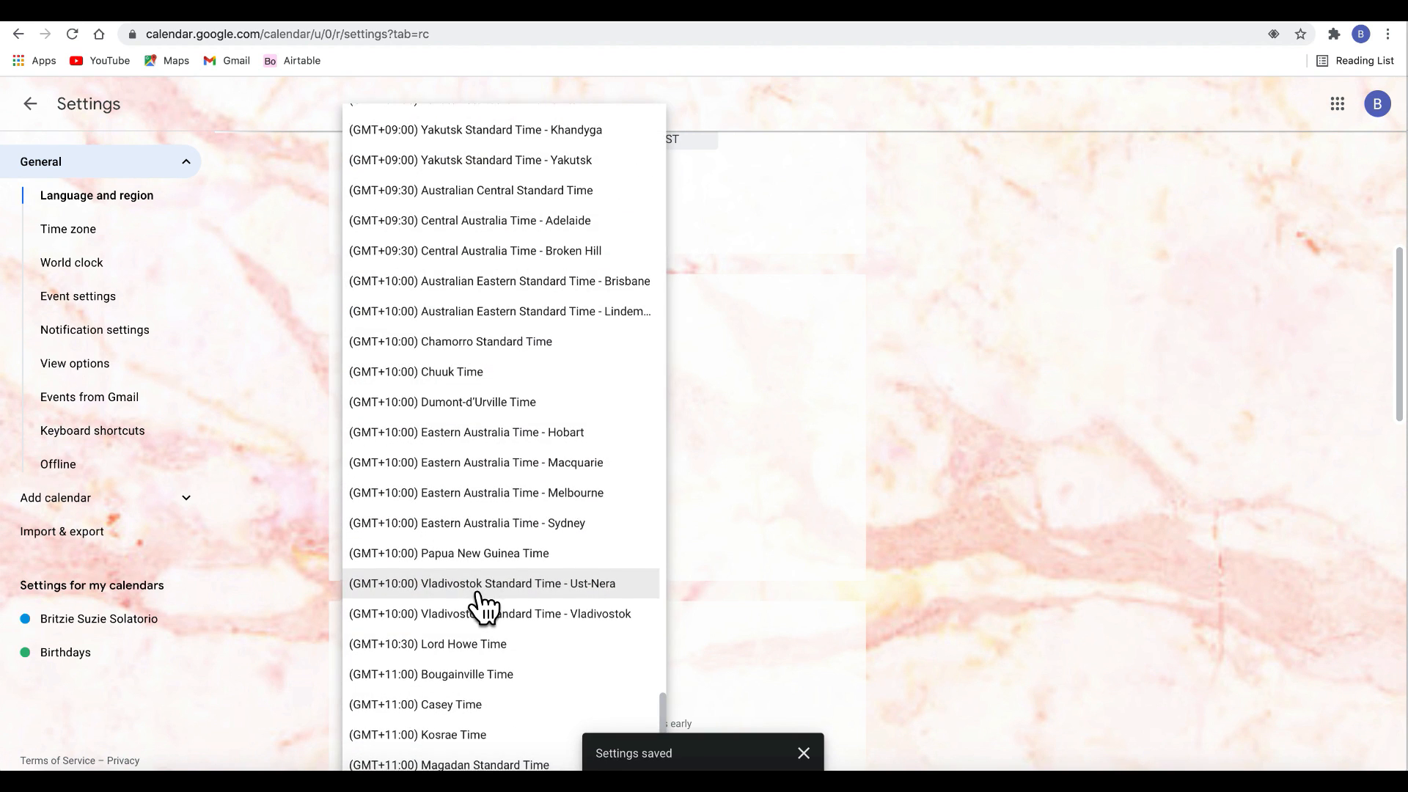
scroll(480, 605, "up", 4)
scroll(480, 605, "up", 5)
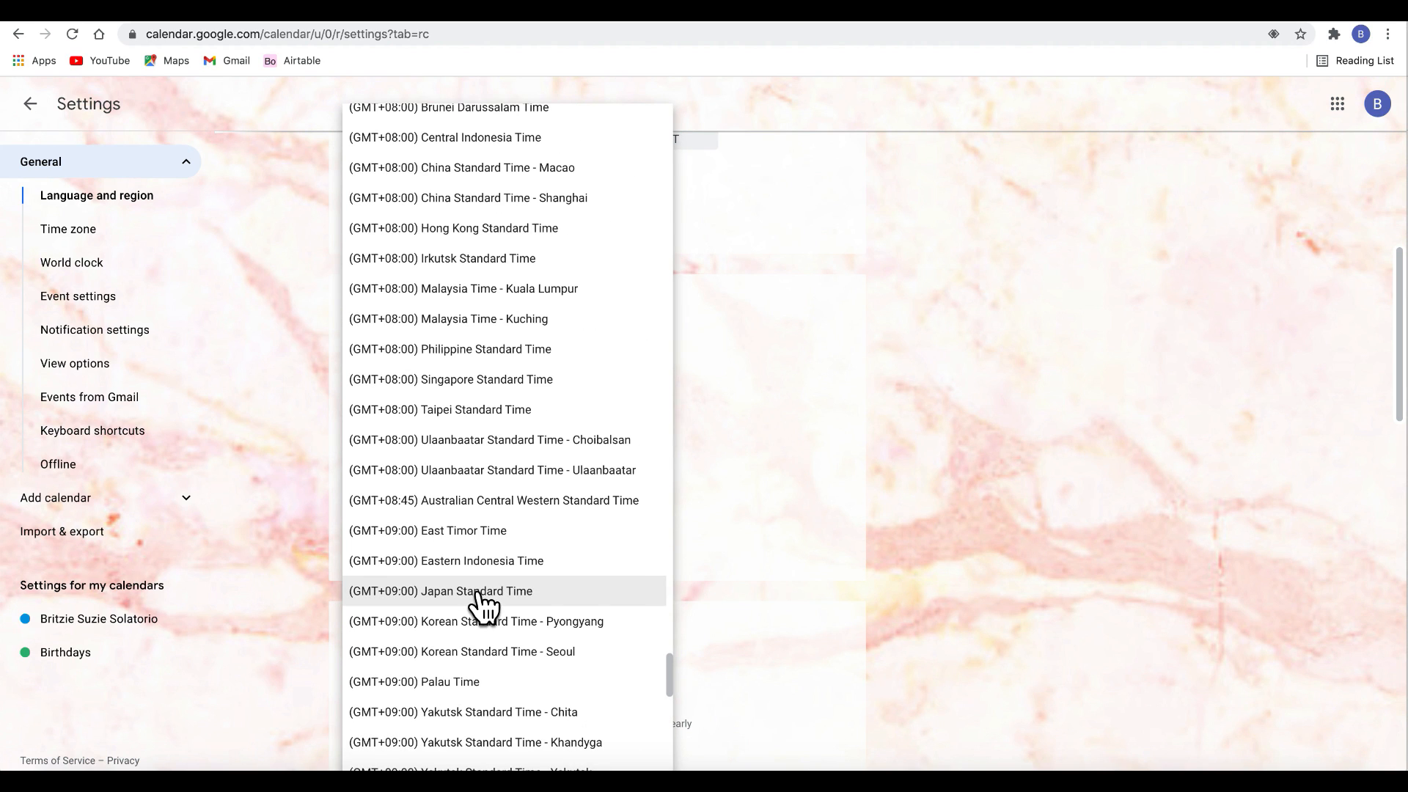
scroll(542, 506, "up", 20)
scroll(587, 568, "down", 1)
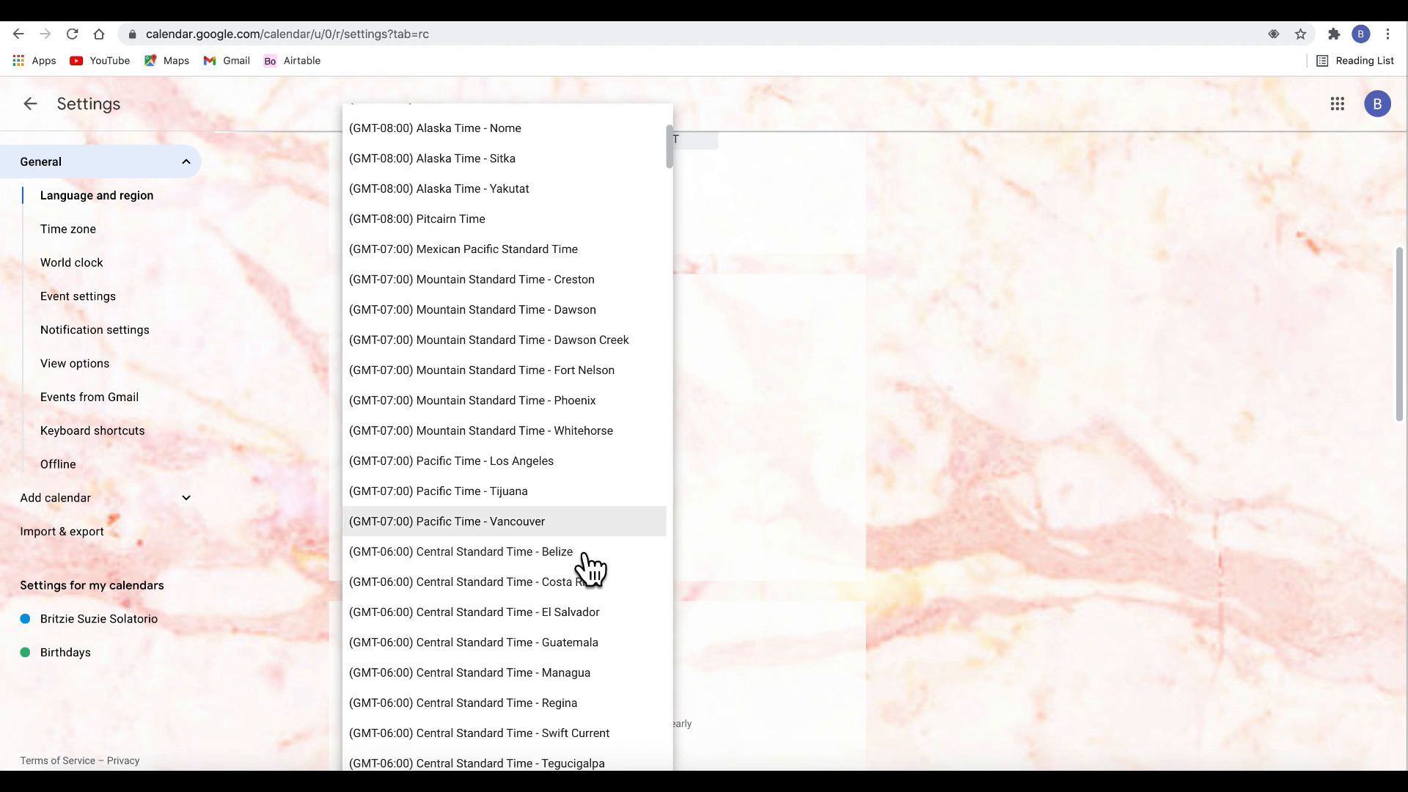
left_click(543, 520)
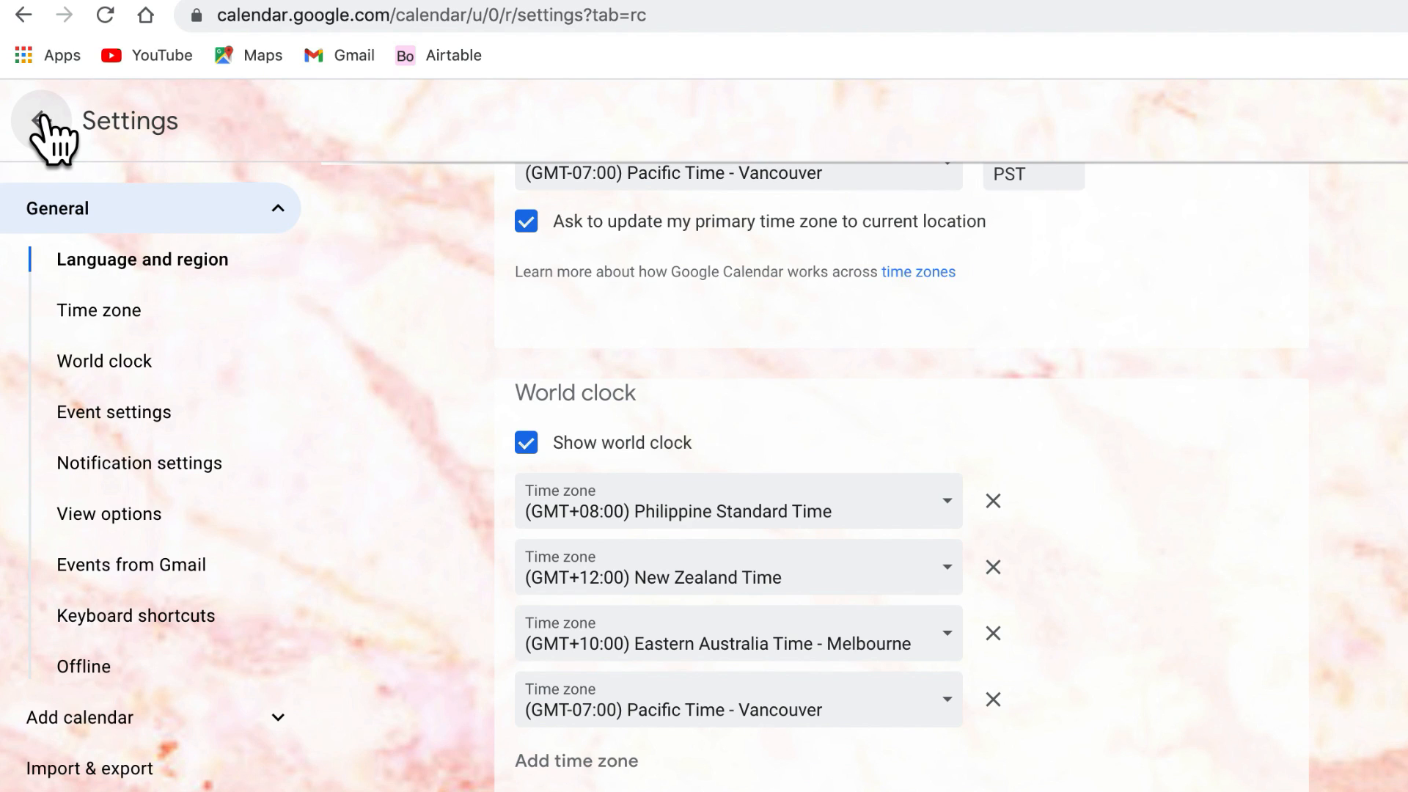
left_click(41, 120)
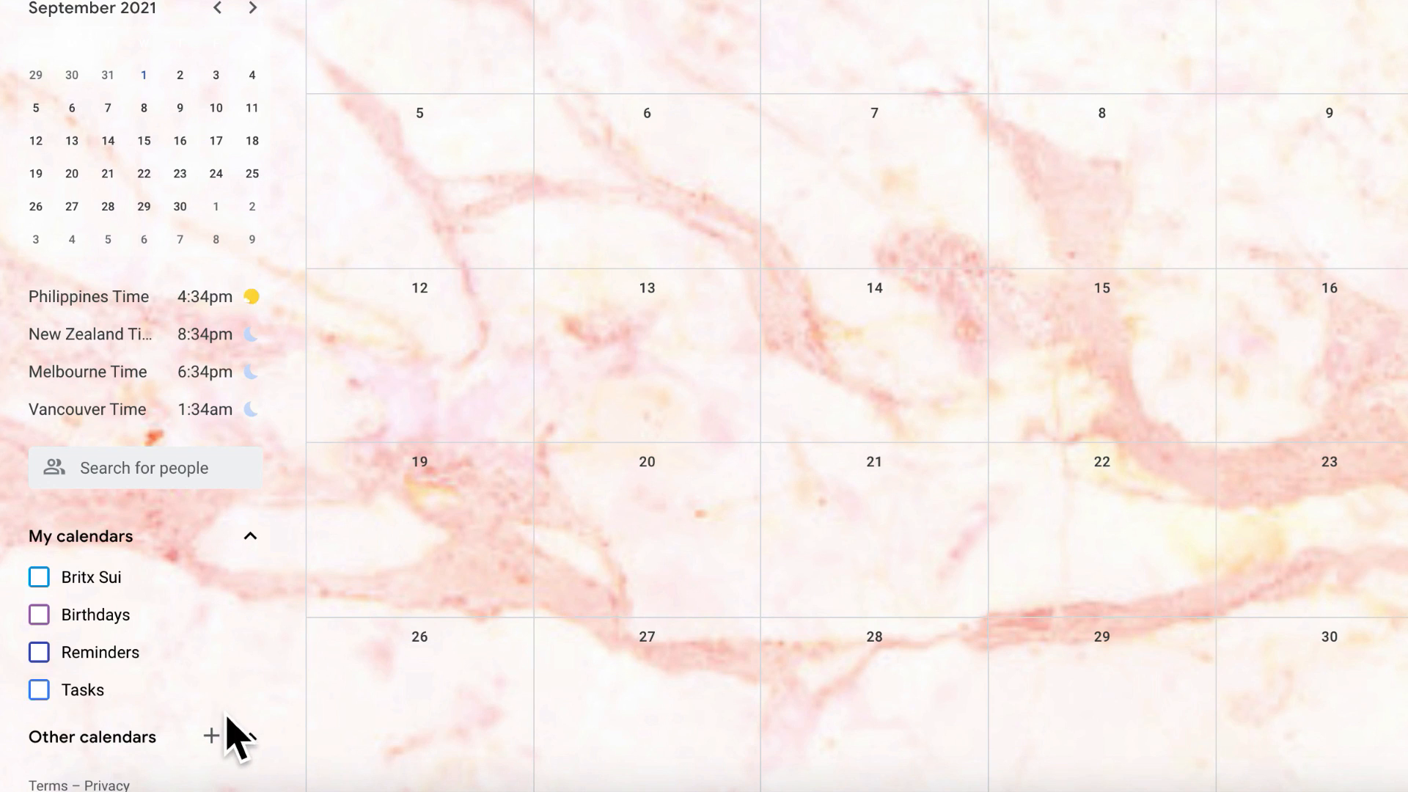
- Create a new calendar named "Work / Business" in Philippine Standard Time and return to the month view
left_click(156, 732)
left_click(212, 736)
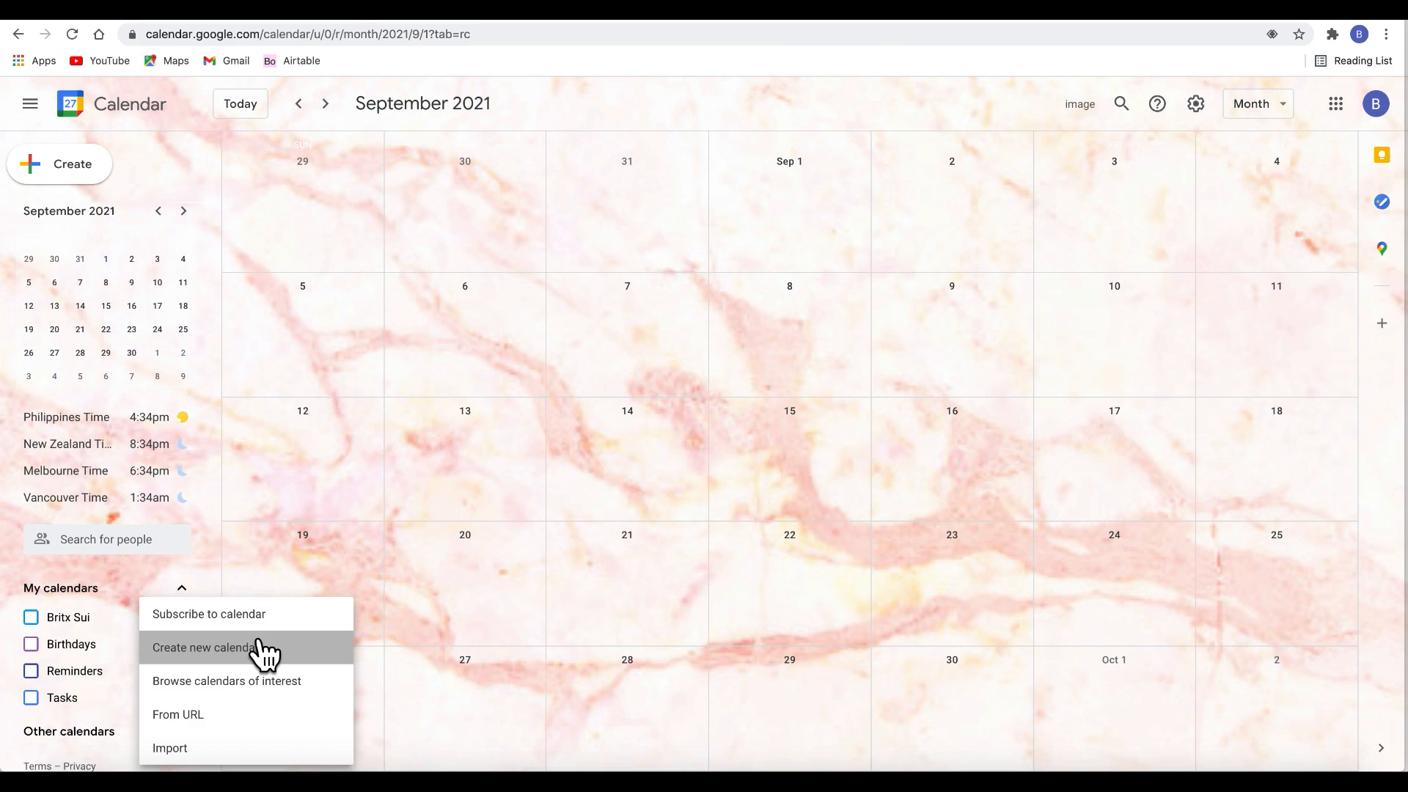
left_click(360, 622)
type("Work")
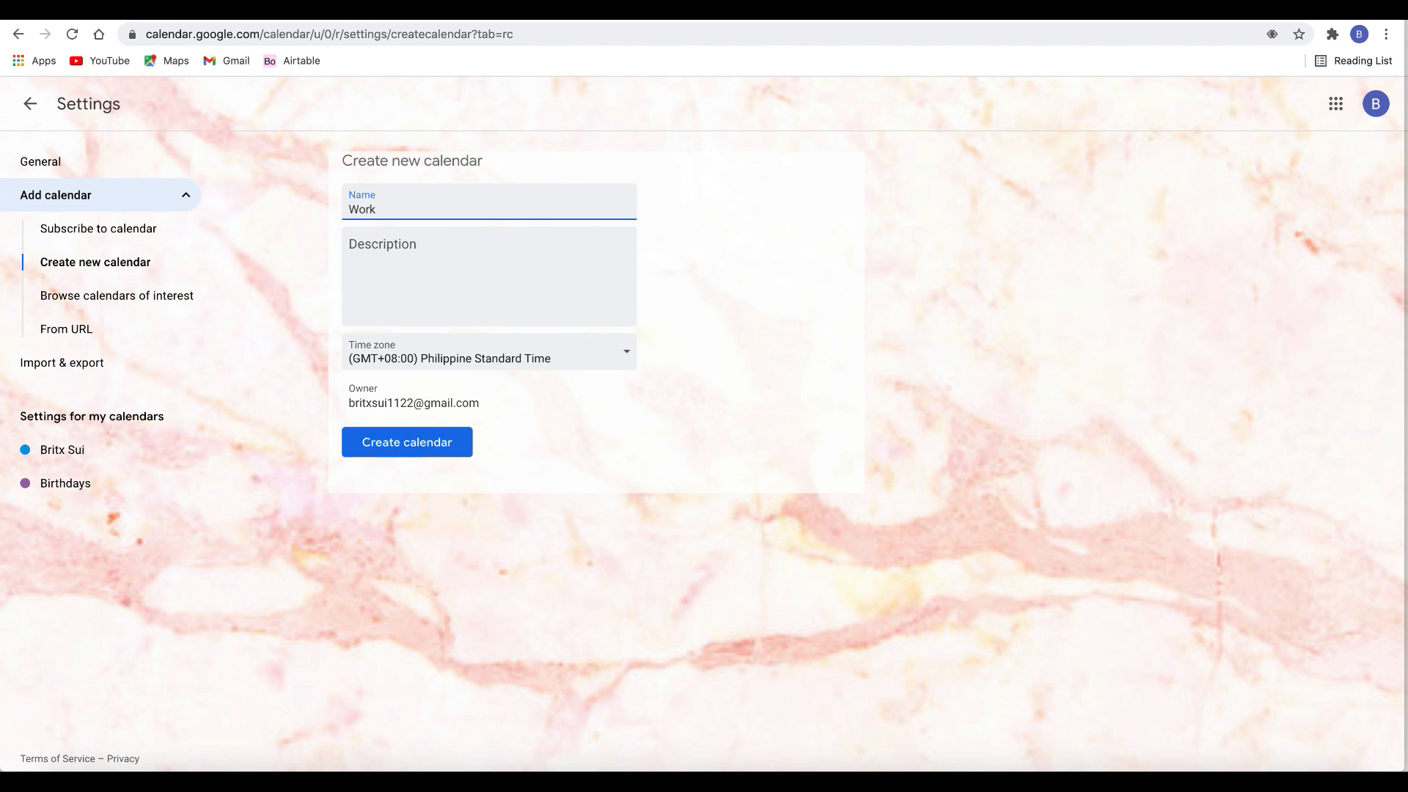
type(" /Business")
left_click(383, 210)
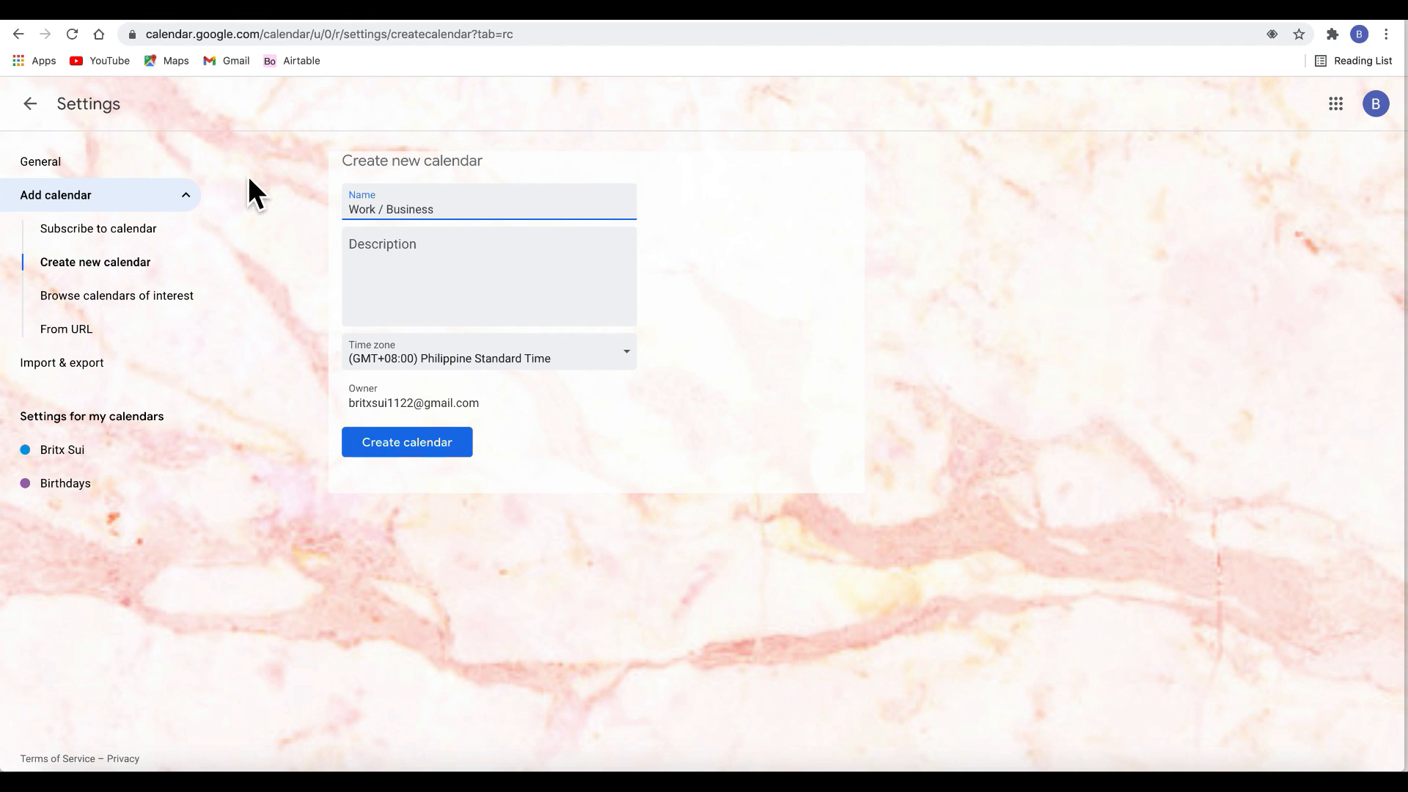
left_click(433, 450)
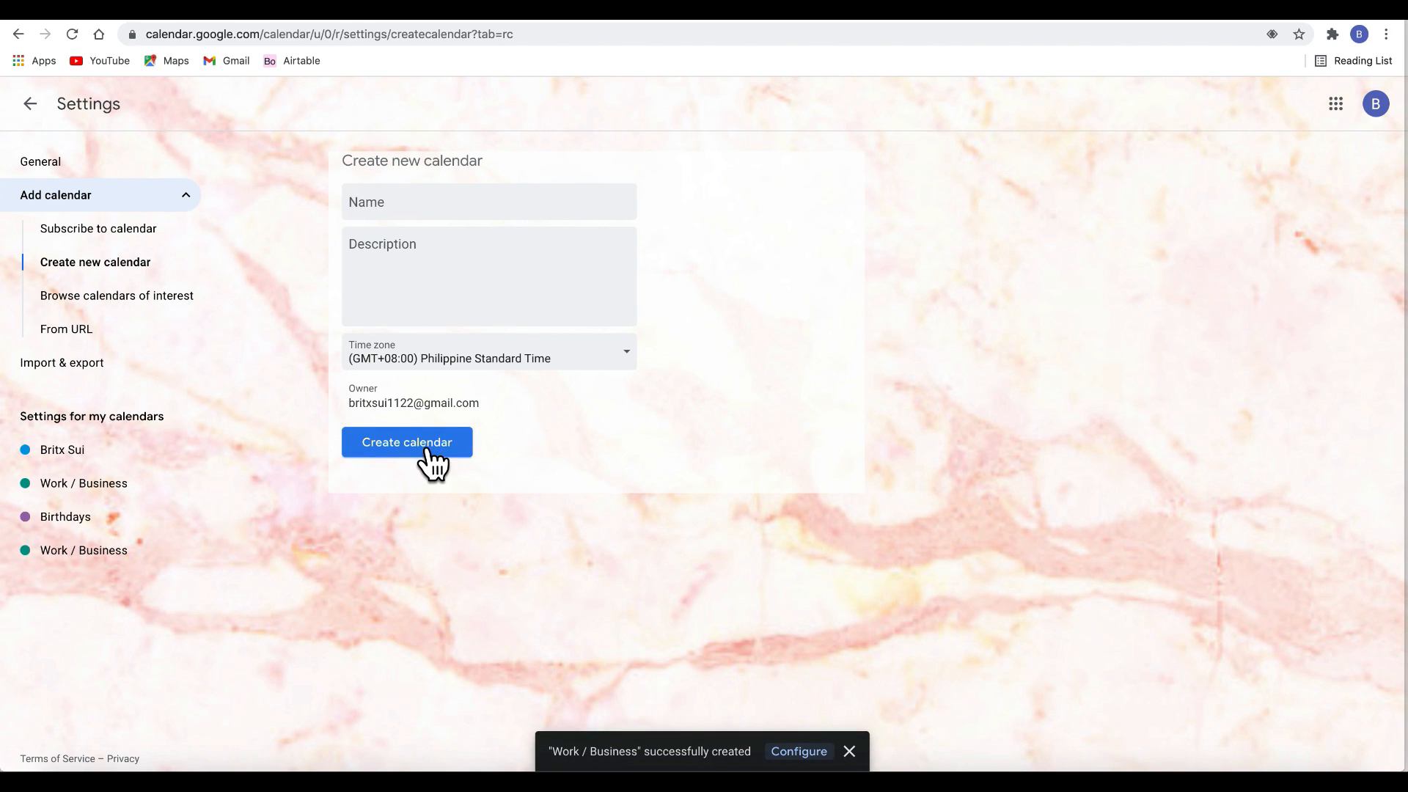
left_click(29, 105)
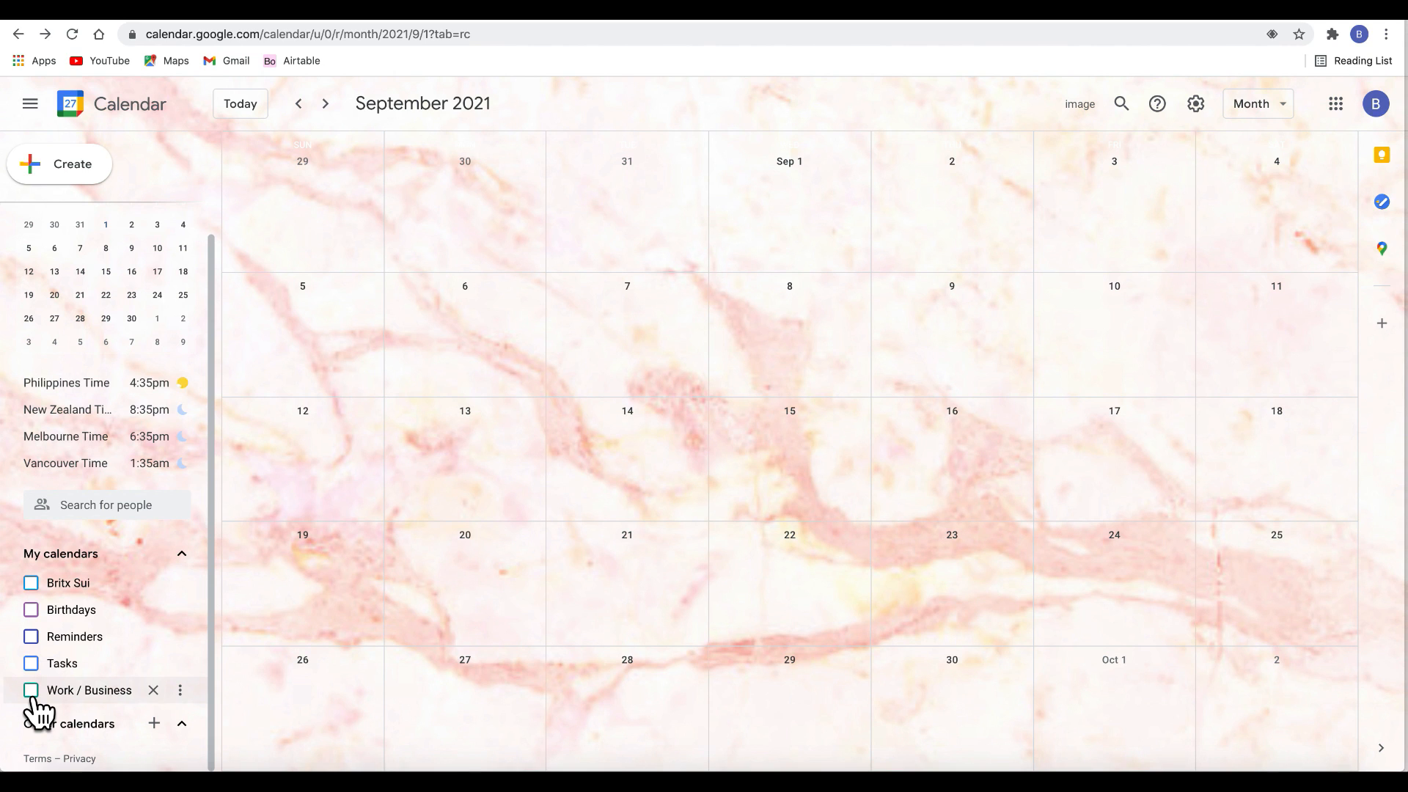
- Show the account owner's personal calendar and start a new event titled "Body Movement" on Monday, September 6
left_click(31, 584)
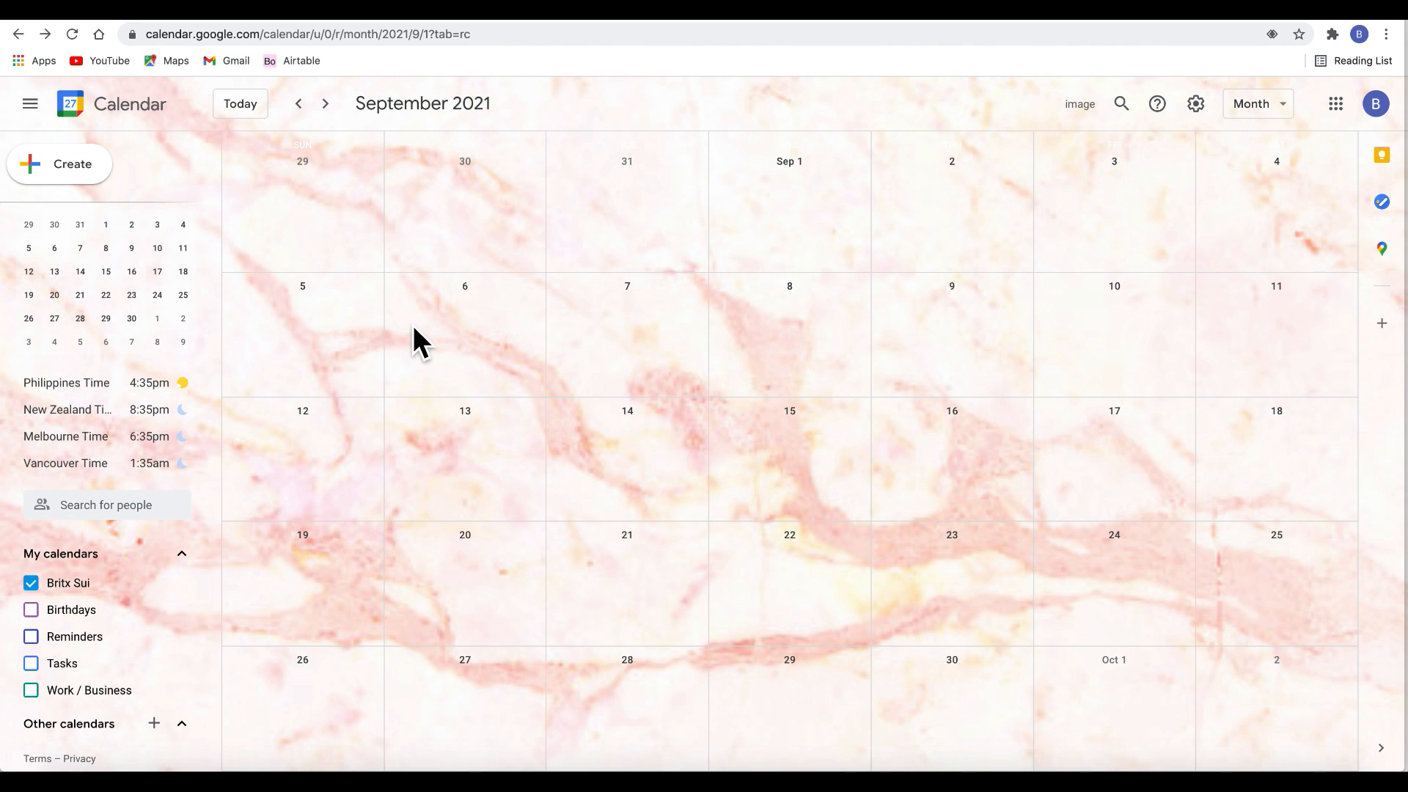
left_click(478, 320)
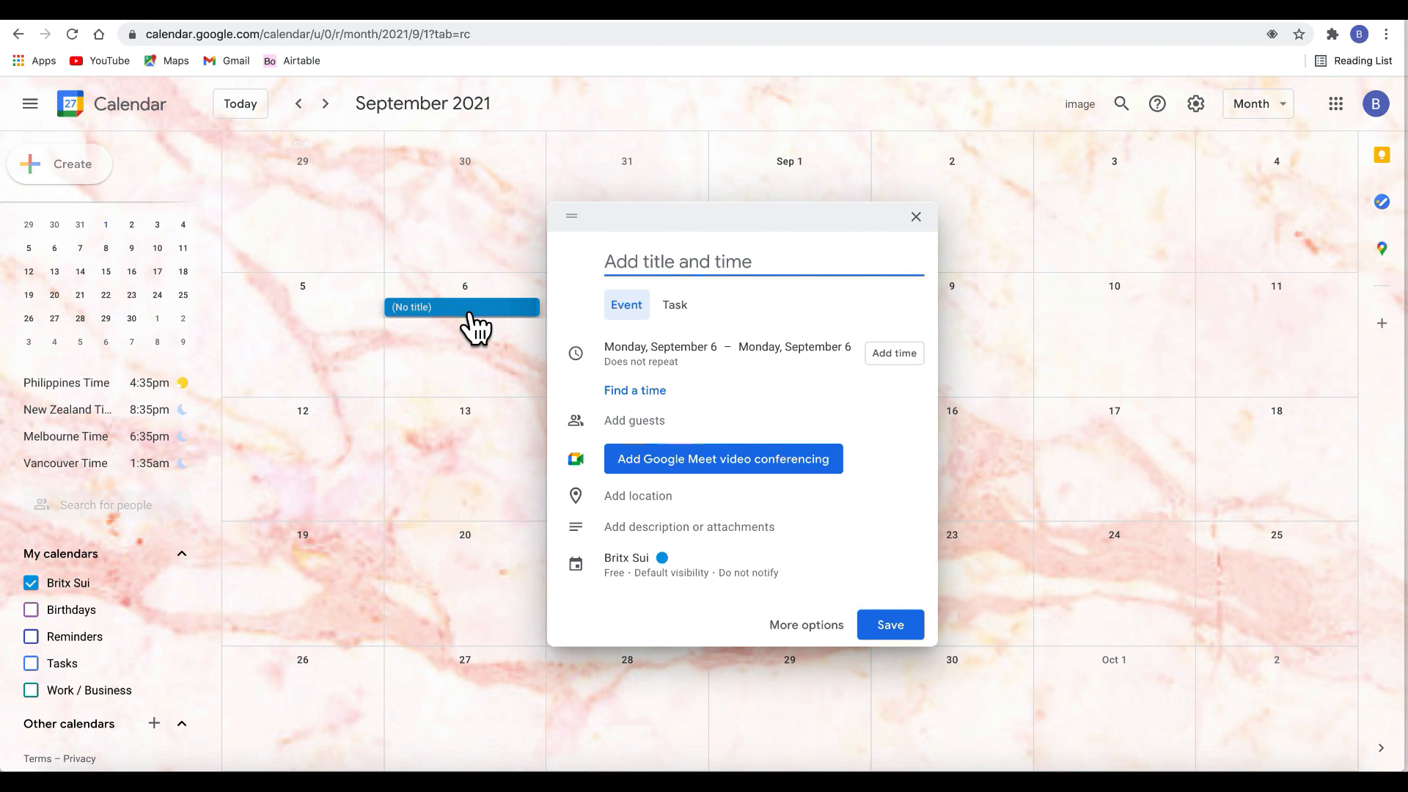
type("Body")
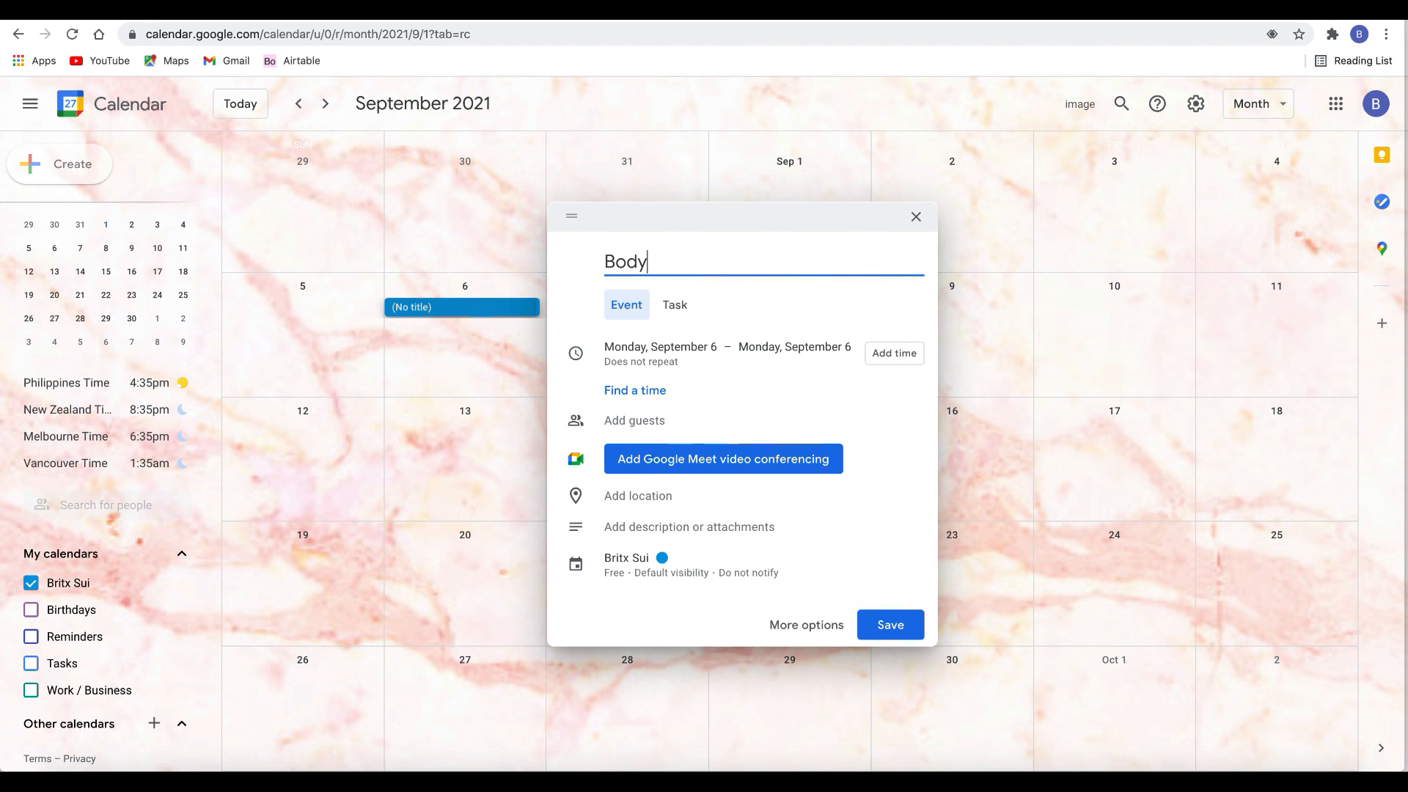
type(" Movement")
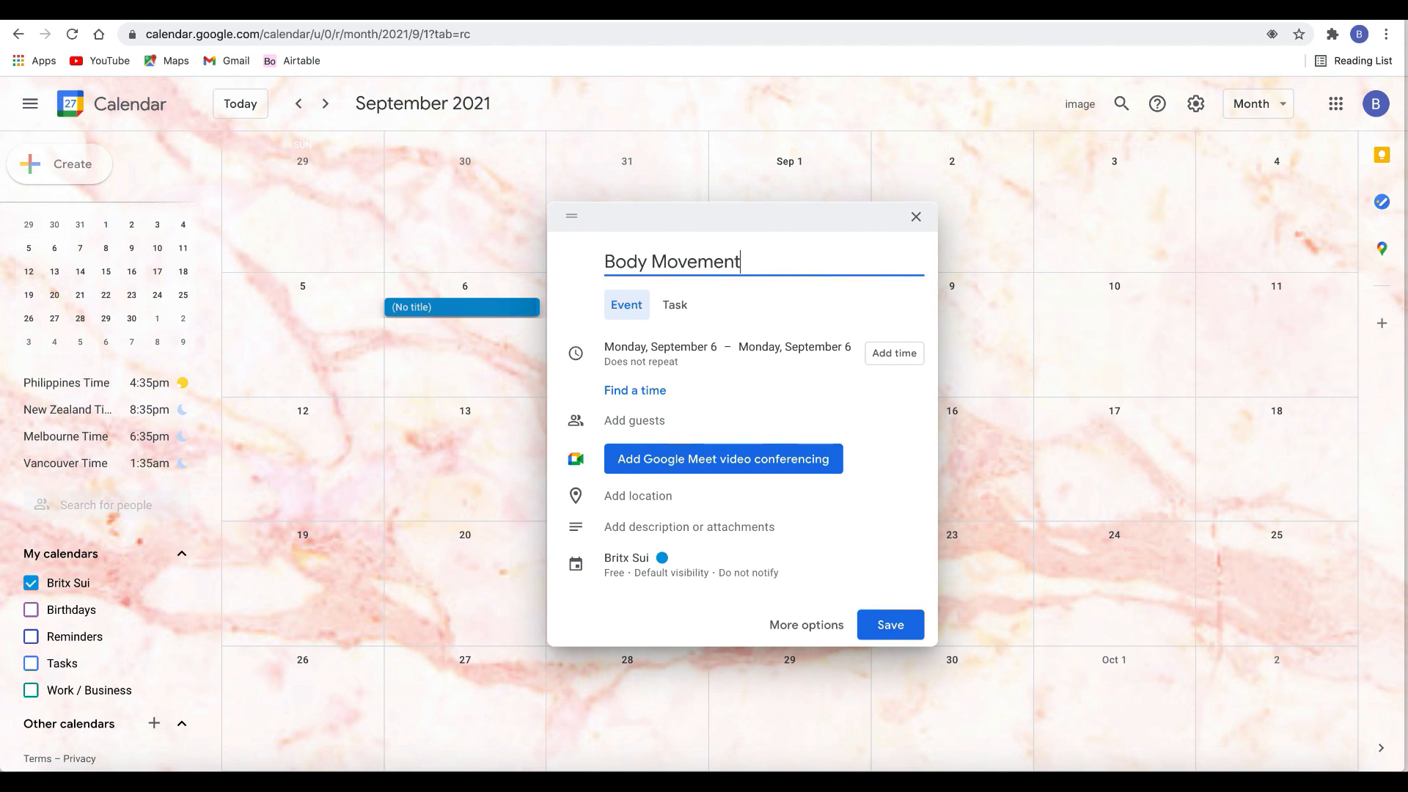
- Make the Body Movement event on Monday, September 6 a timed event from 5:00pm to 6:00pm
left_click(678, 349)
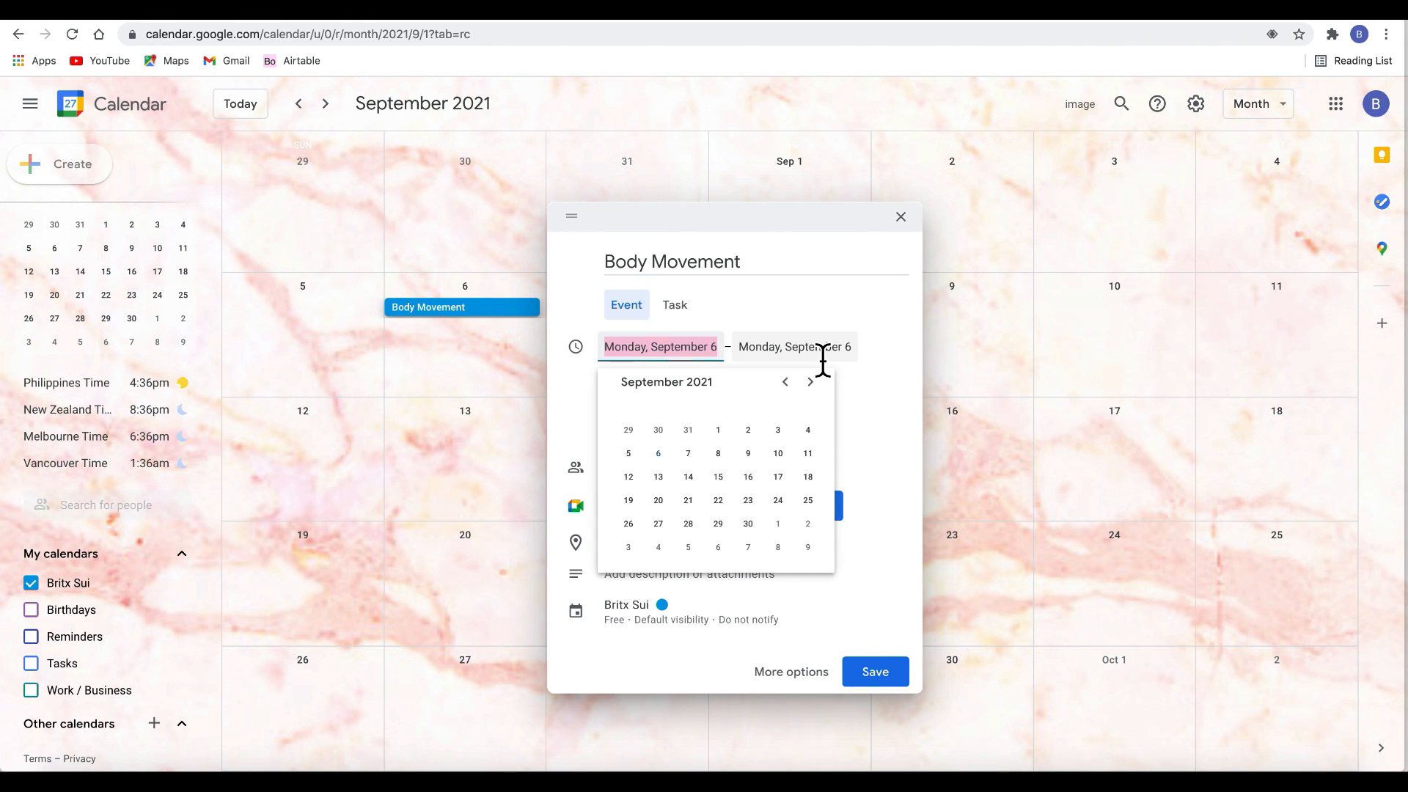
left_click(772, 324)
left_click(65, 377)
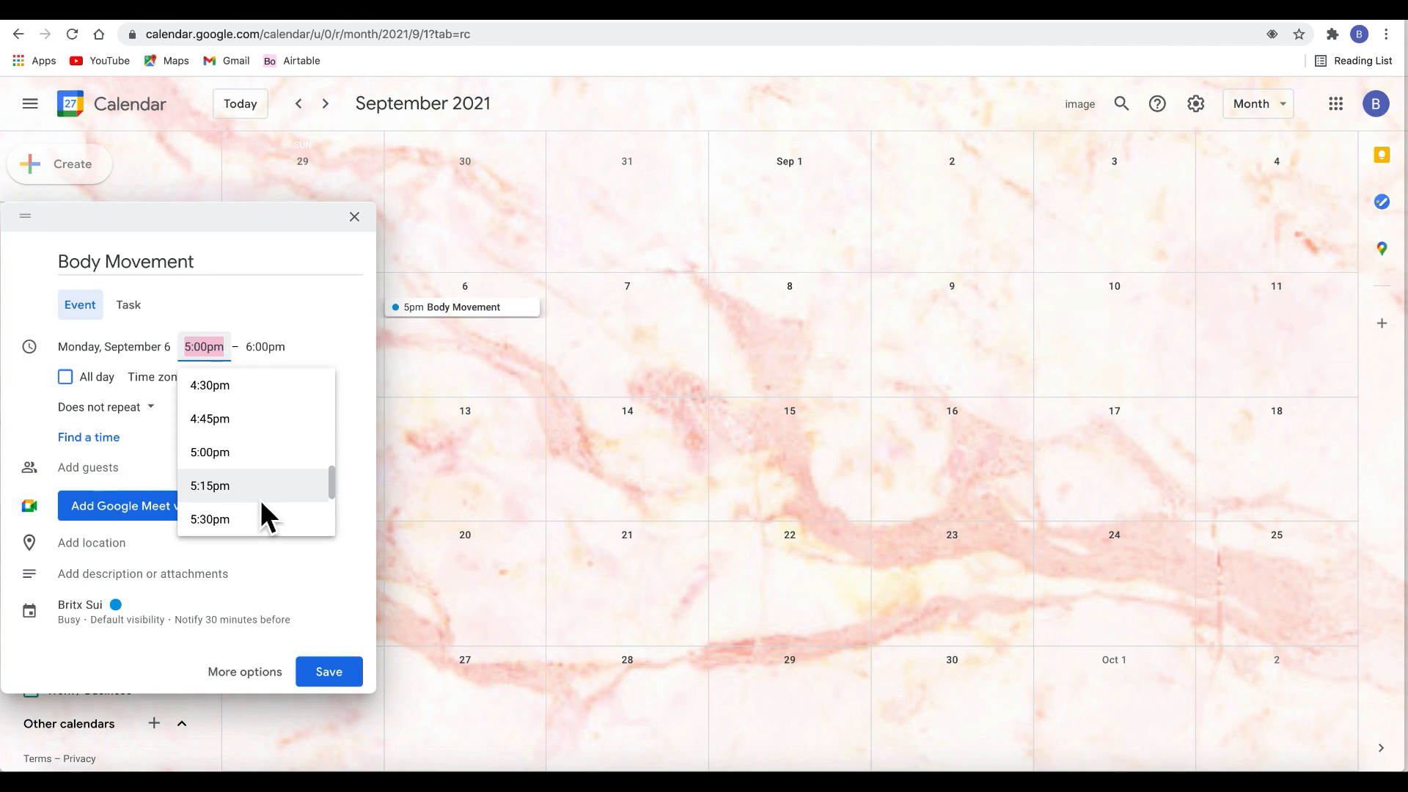
left_click(249, 450)
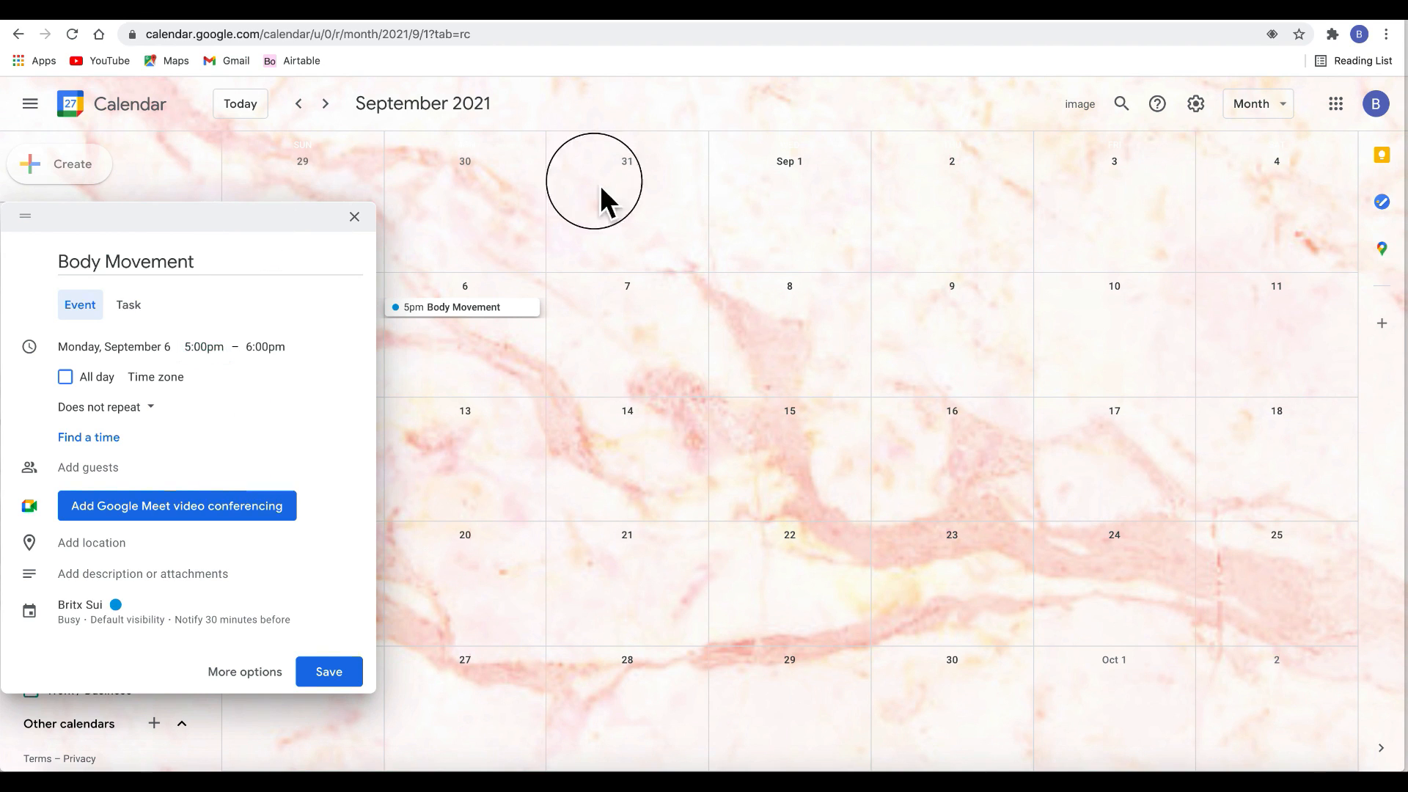
left_click_drag(600, 188, 193, 252)
left_click(207, 233)
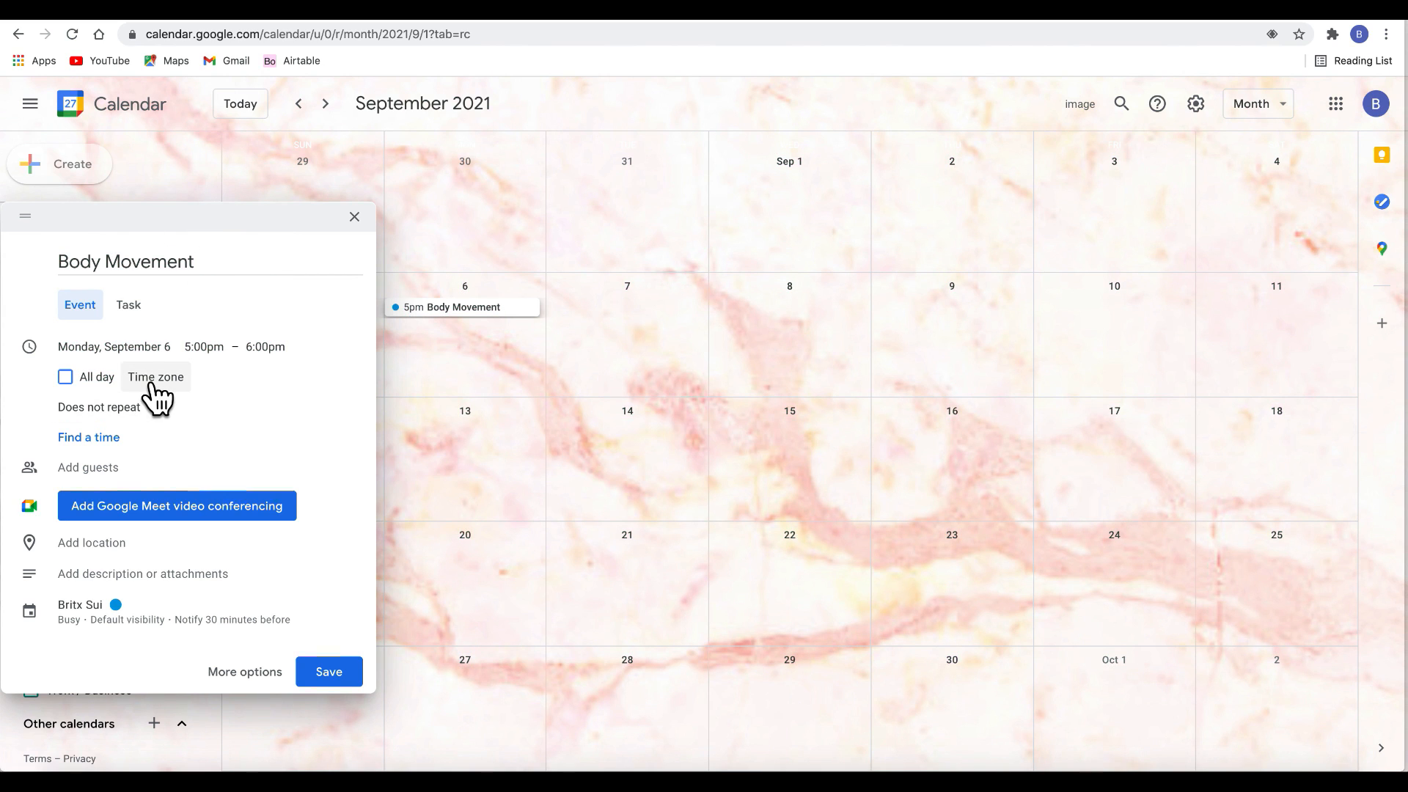
- Set a custom weekly recurrence on Sunday, Monday, Thursday and Saturday with no end date, and save the Body Movement event
left_click(116, 408)
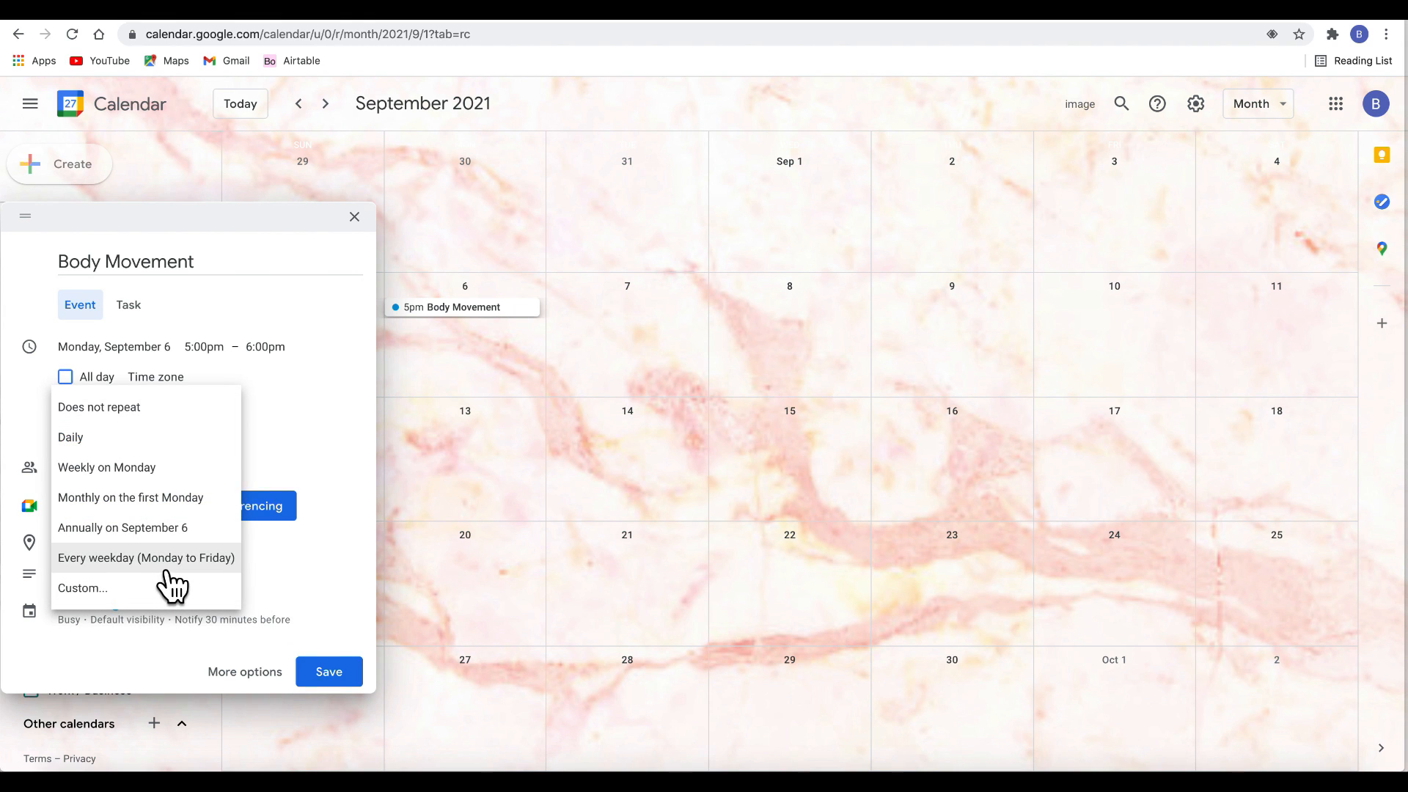
left_click(132, 591)
left_click(678, 391)
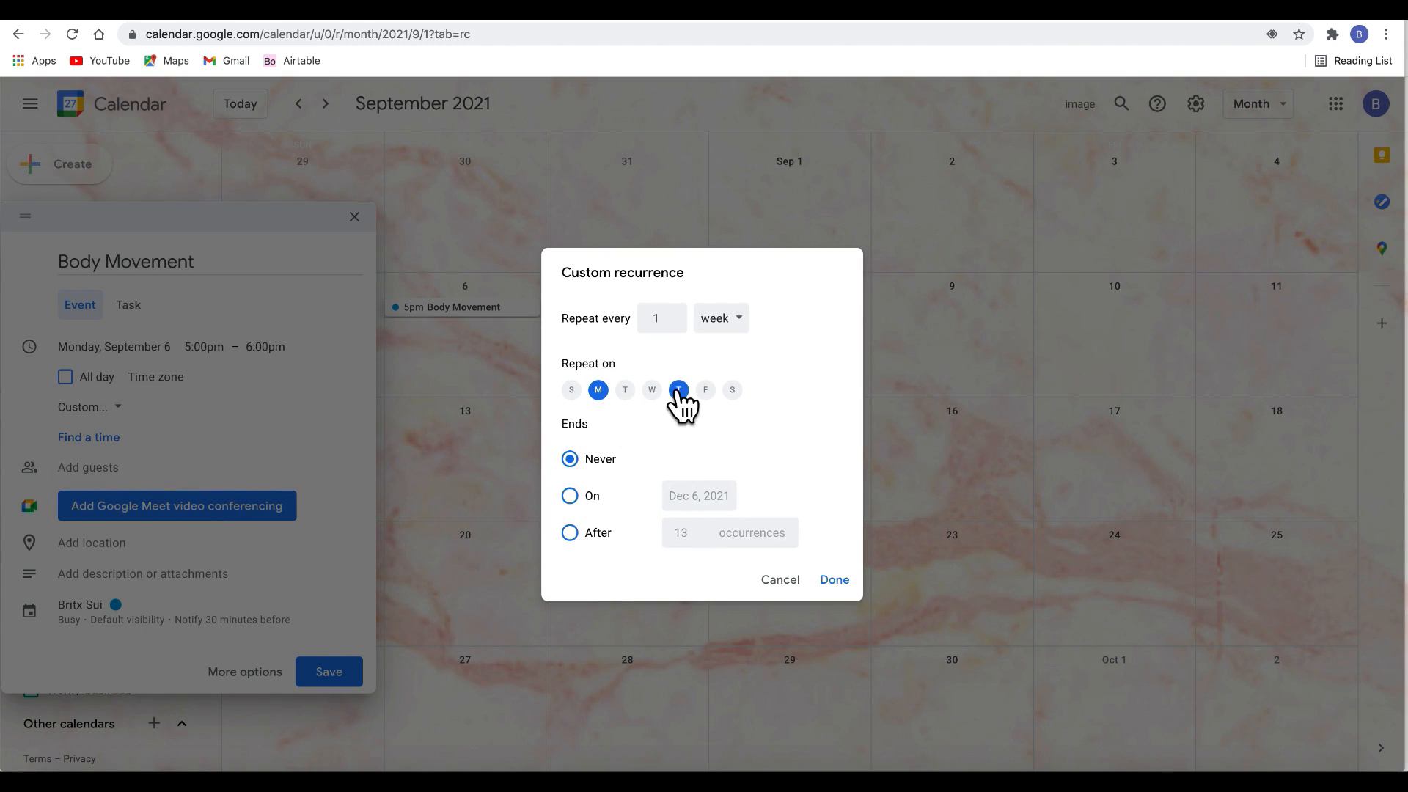
left_click(732, 391)
left_click(571, 390)
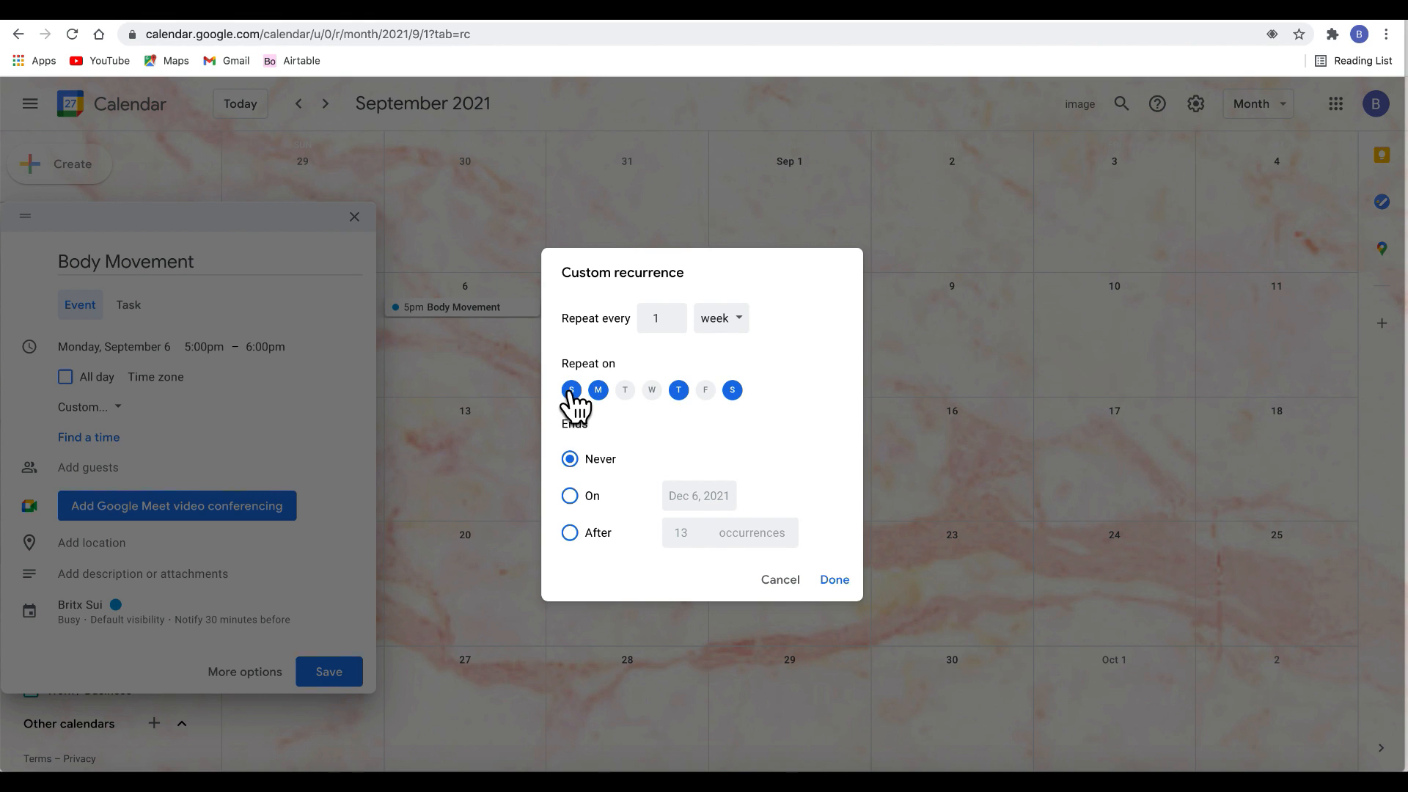
left_click(836, 581)
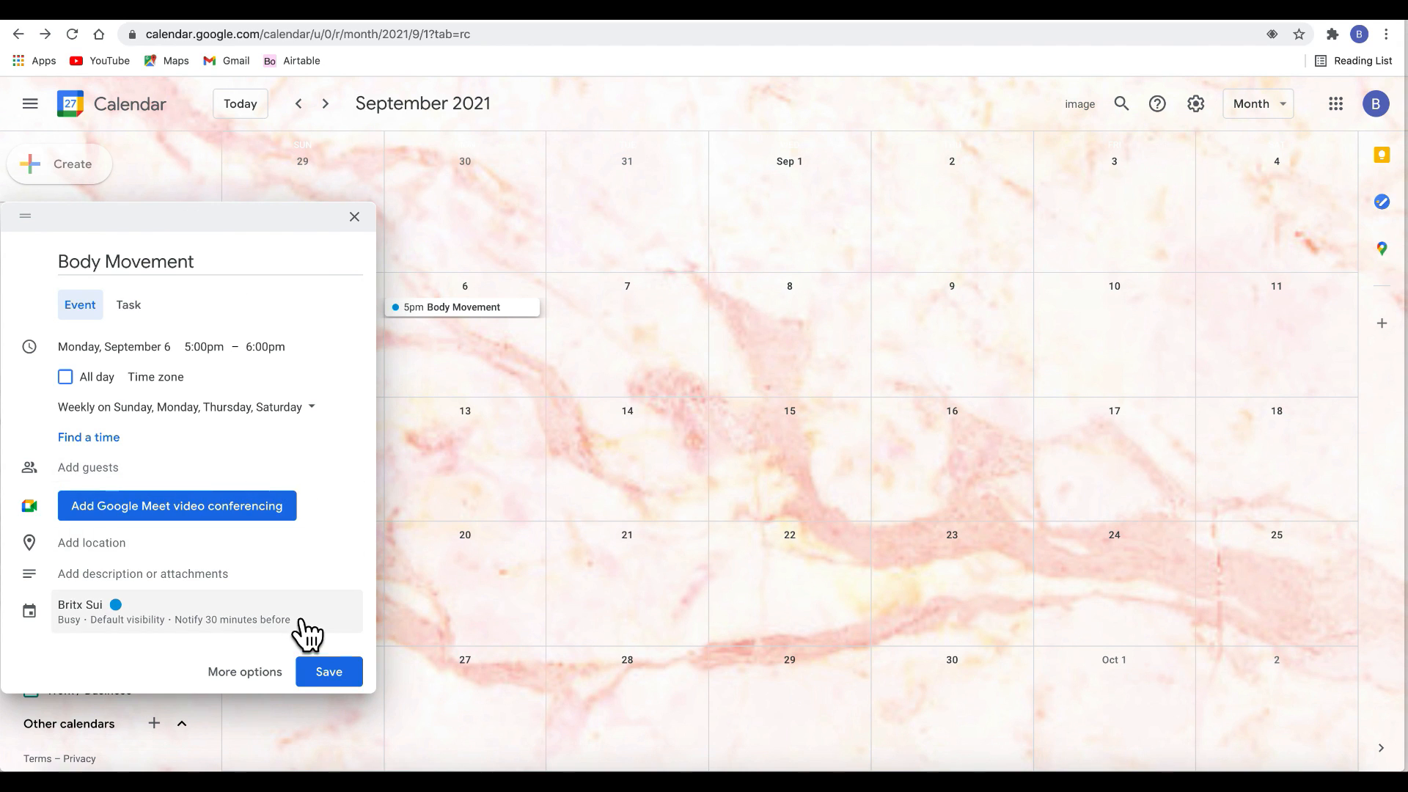
left_click(329, 673)
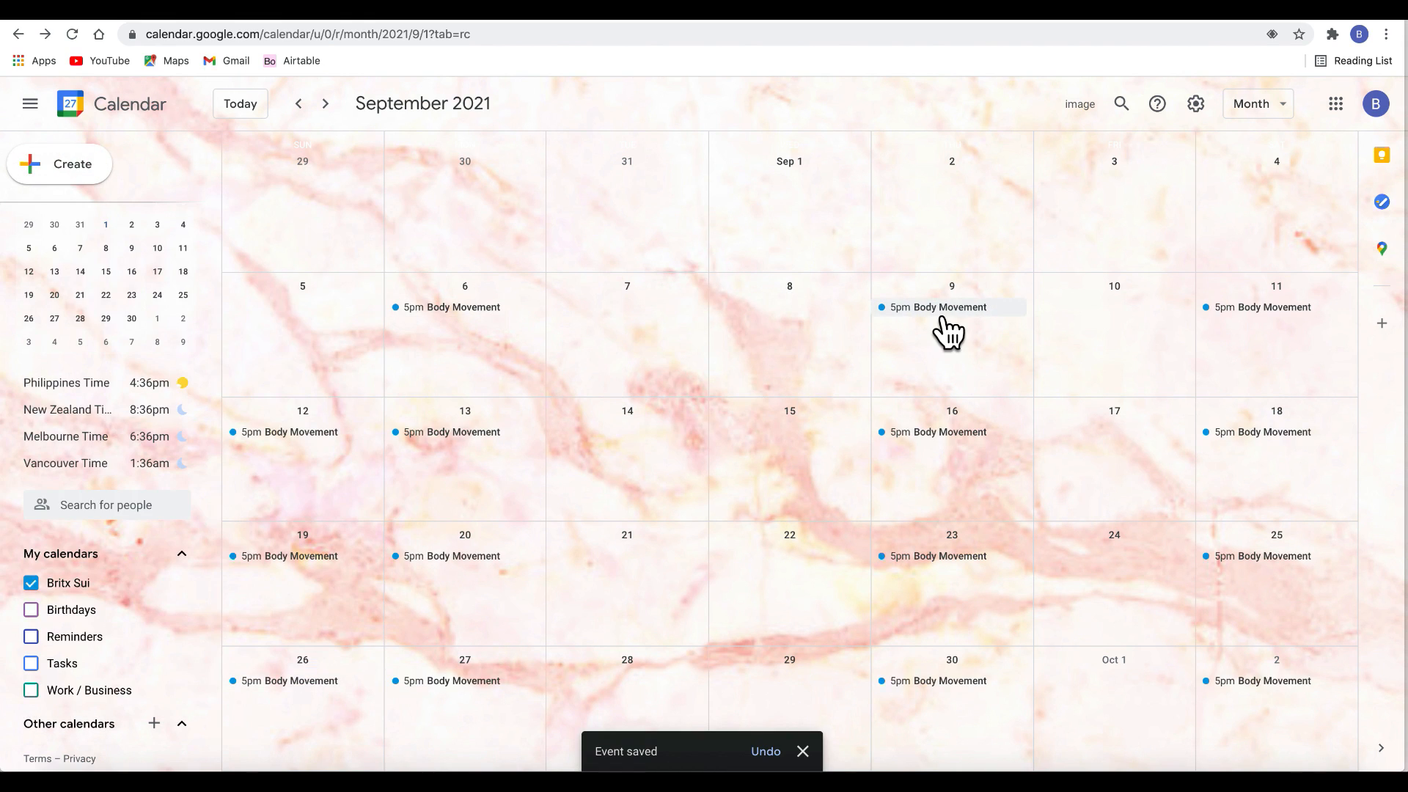
- Look through the months after September 2021 for the recurring Body Movement events and return to September
left_click(325, 104)
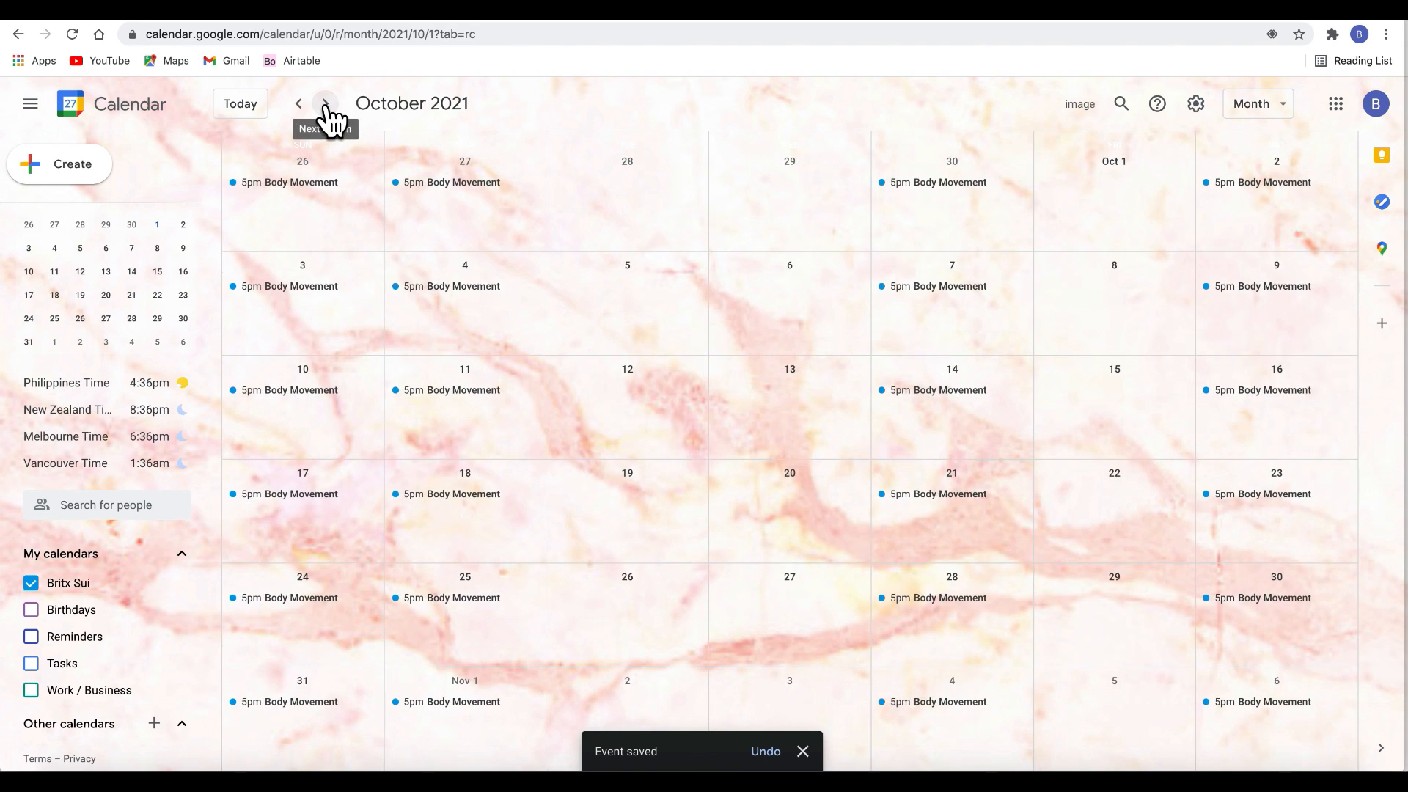
left_click(324, 104)
left_click(325, 103)
left_click(325, 103)
left_click(299, 103)
left_click(299, 104)
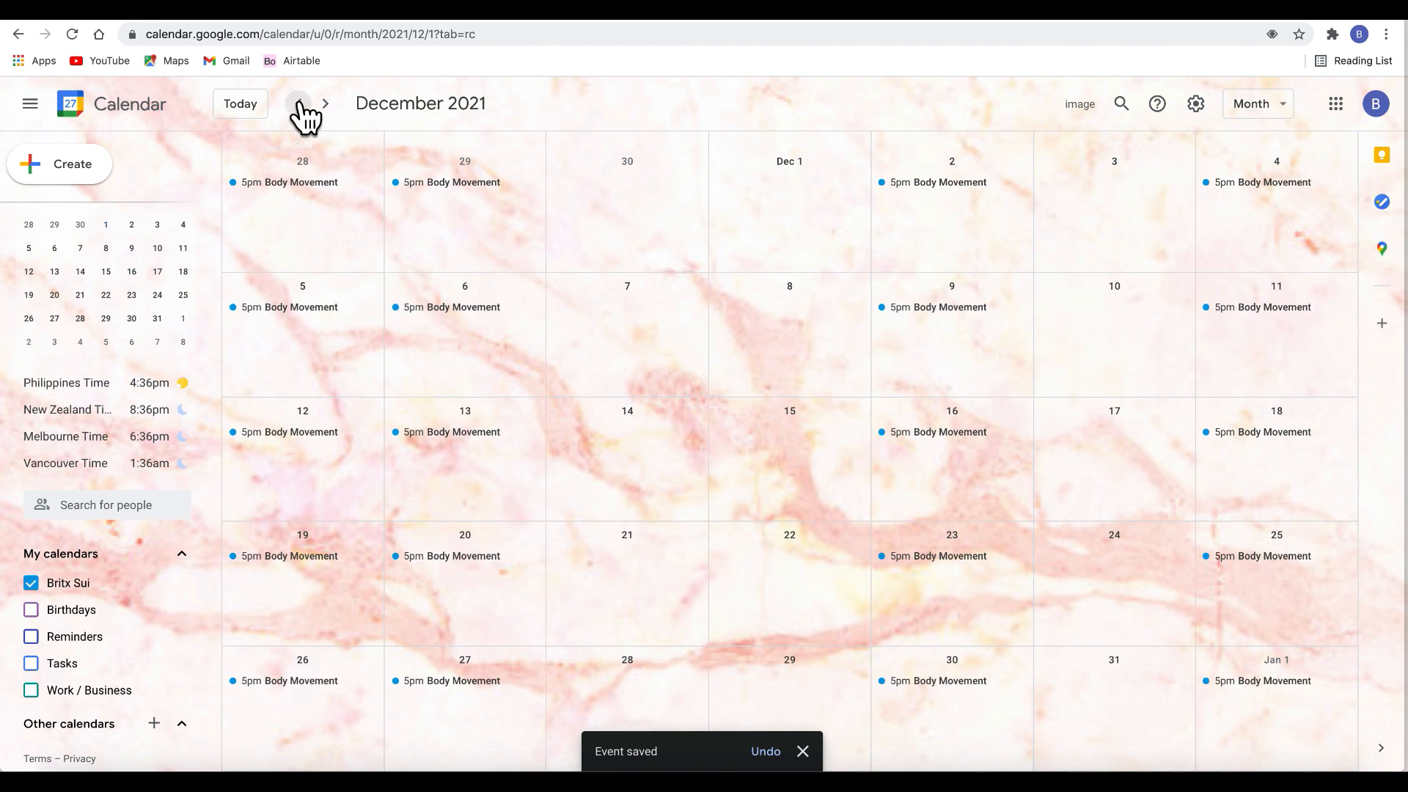
left_click(299, 104)
left_click(299, 104)
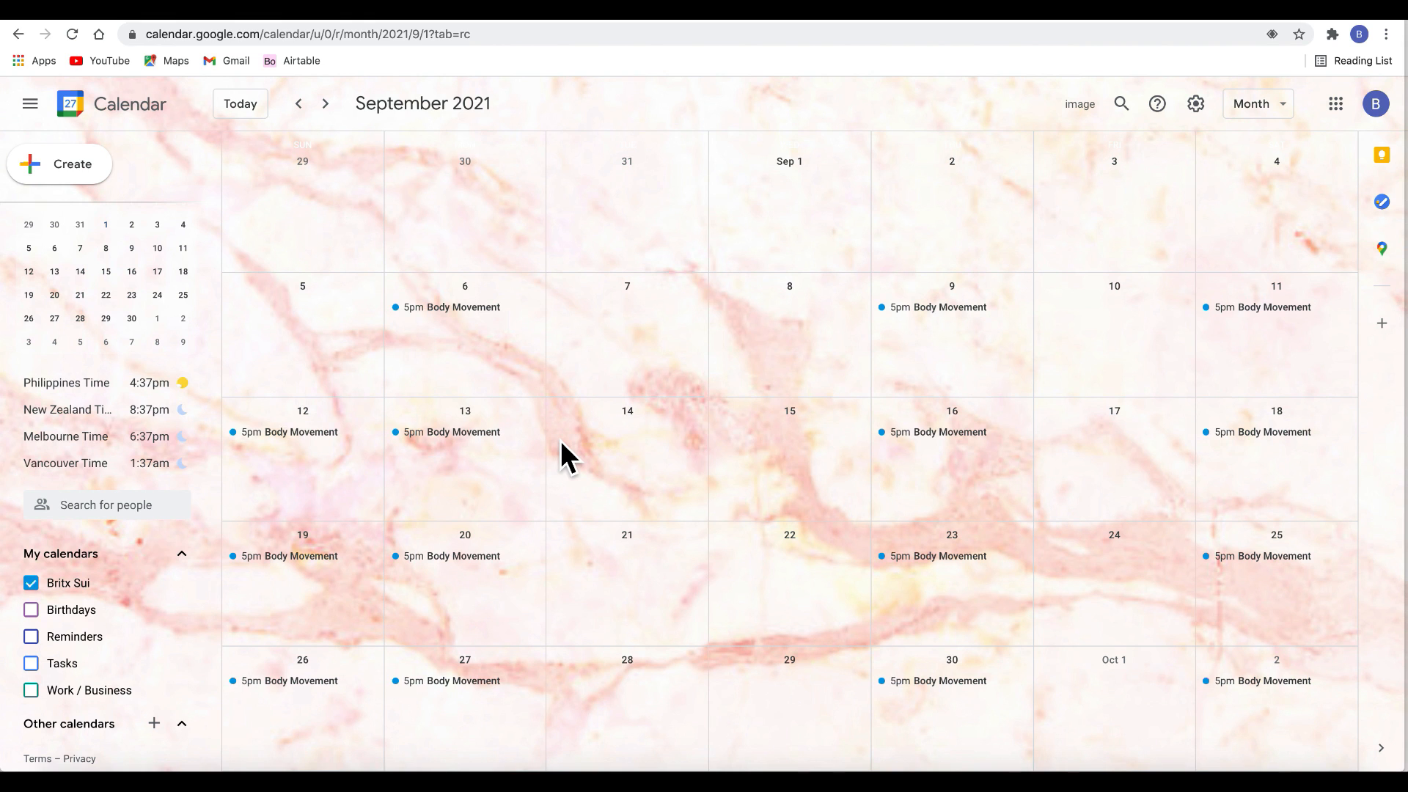
- Start an all-day event titled "Whole Body Massage" on September 13, 2021 and colour it yellow
left_click(489, 481)
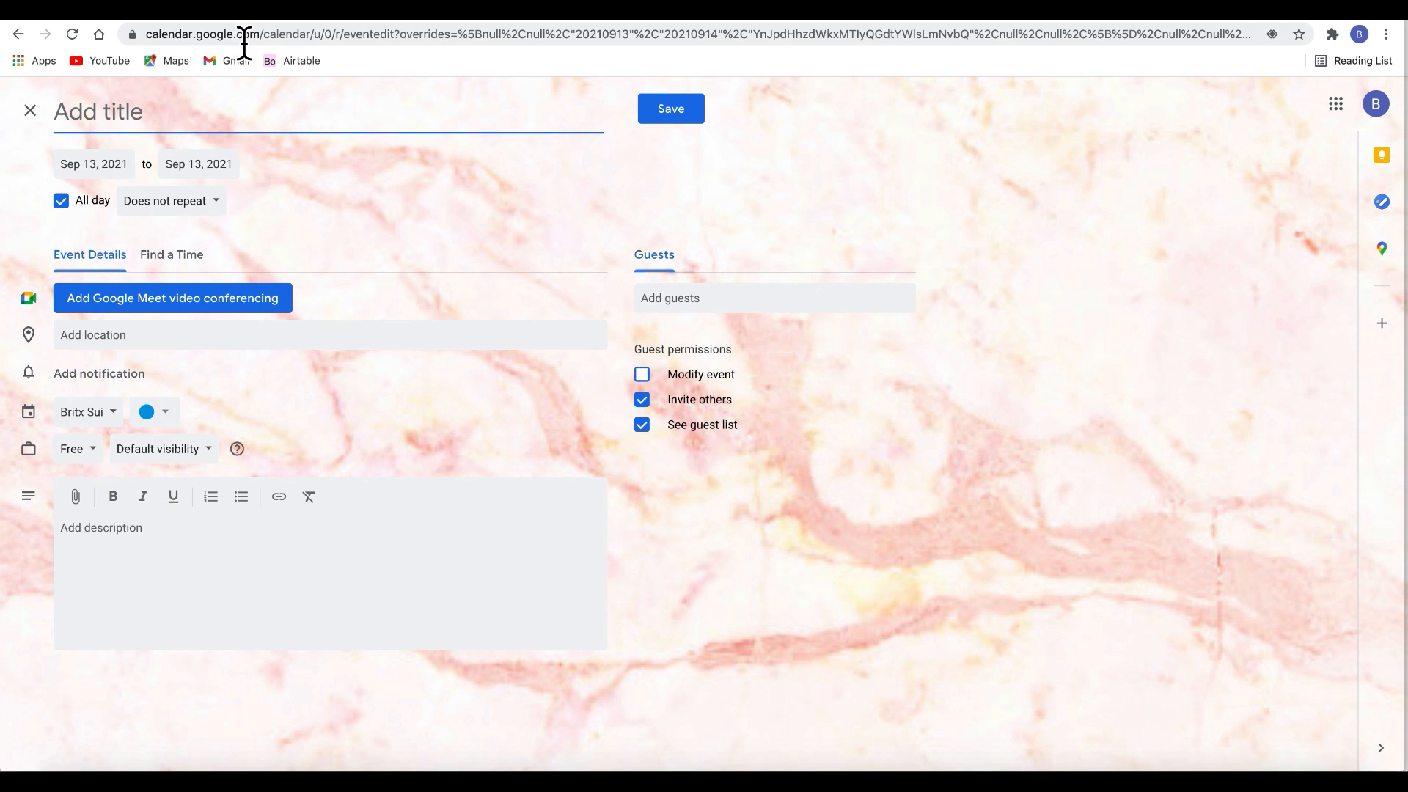
type("Whole Body Massage")
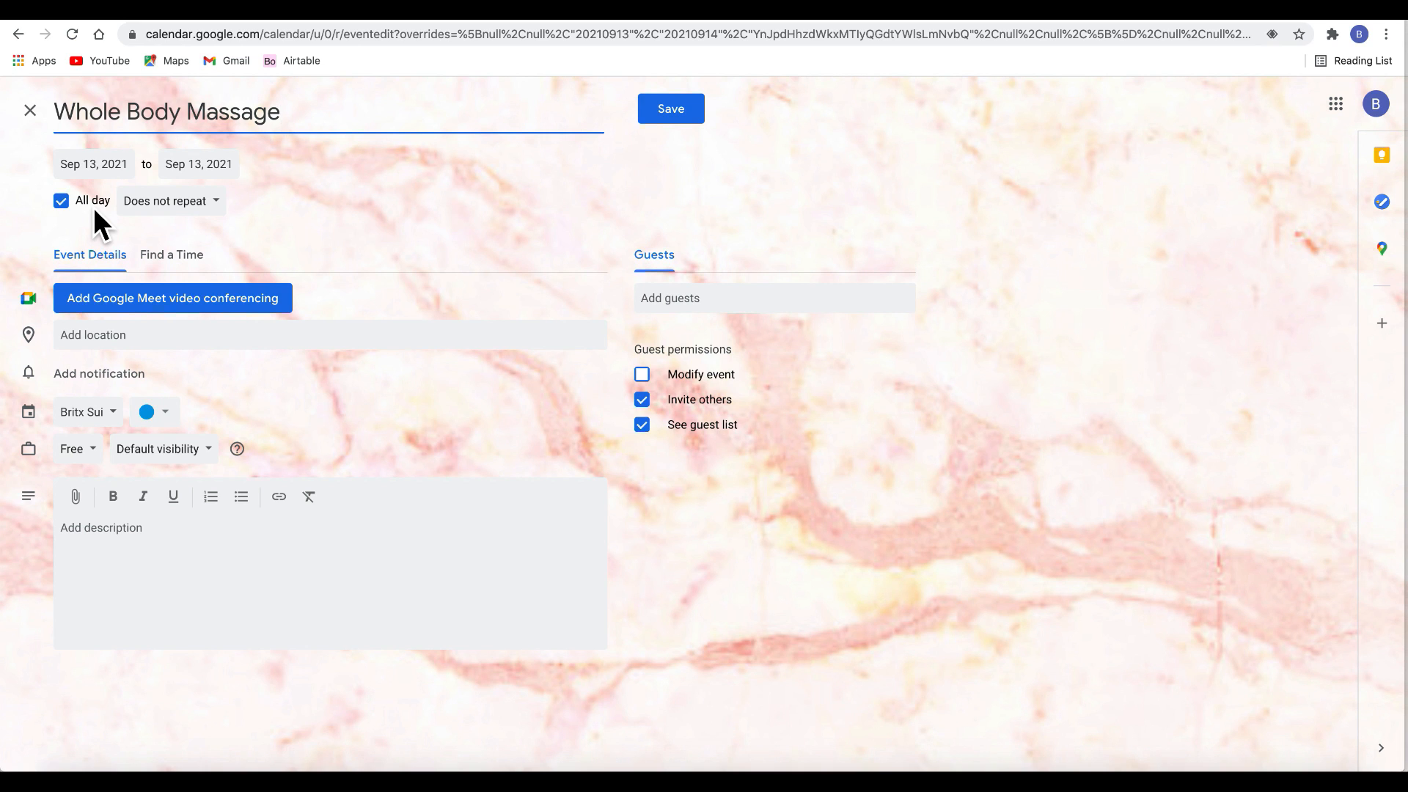
left_click(154, 413)
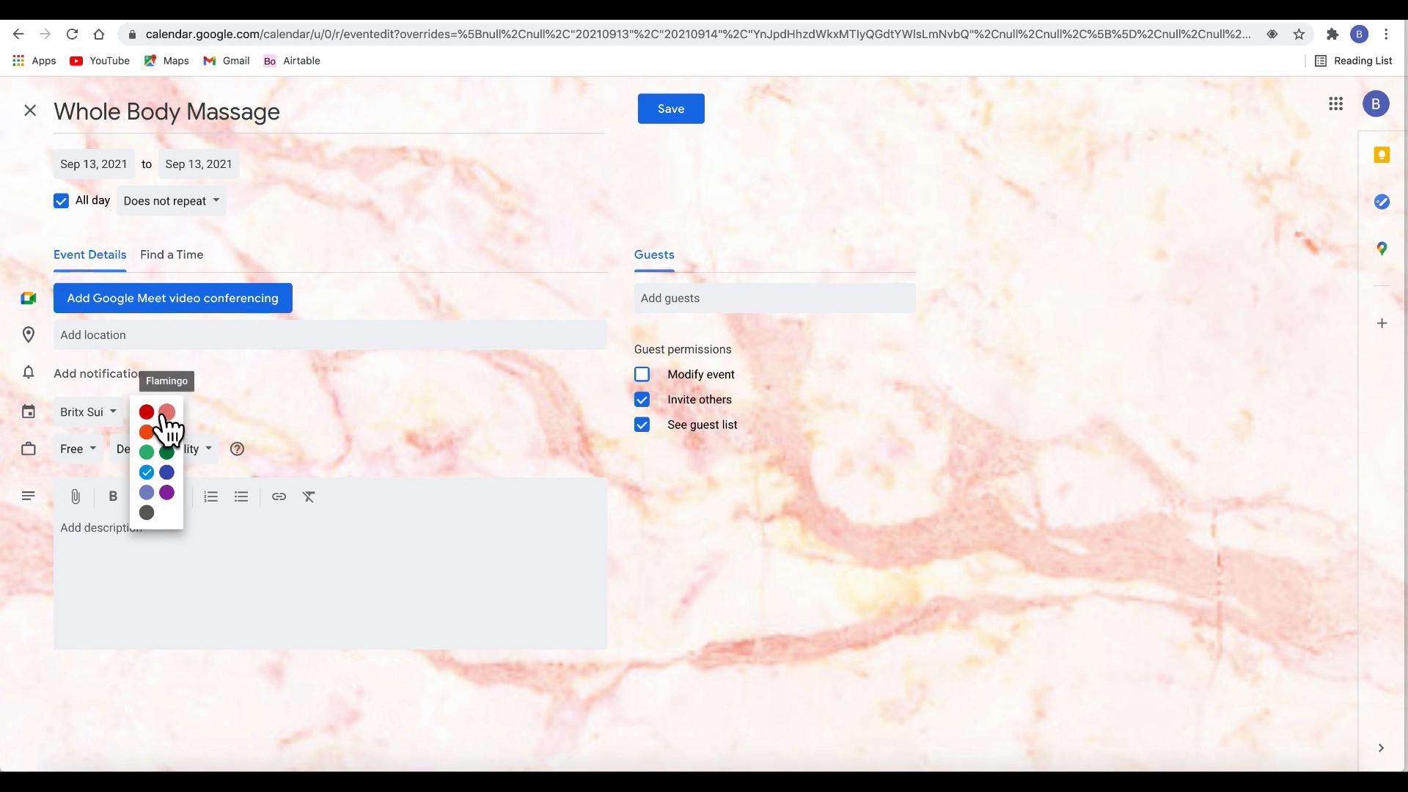
left_click(166, 432)
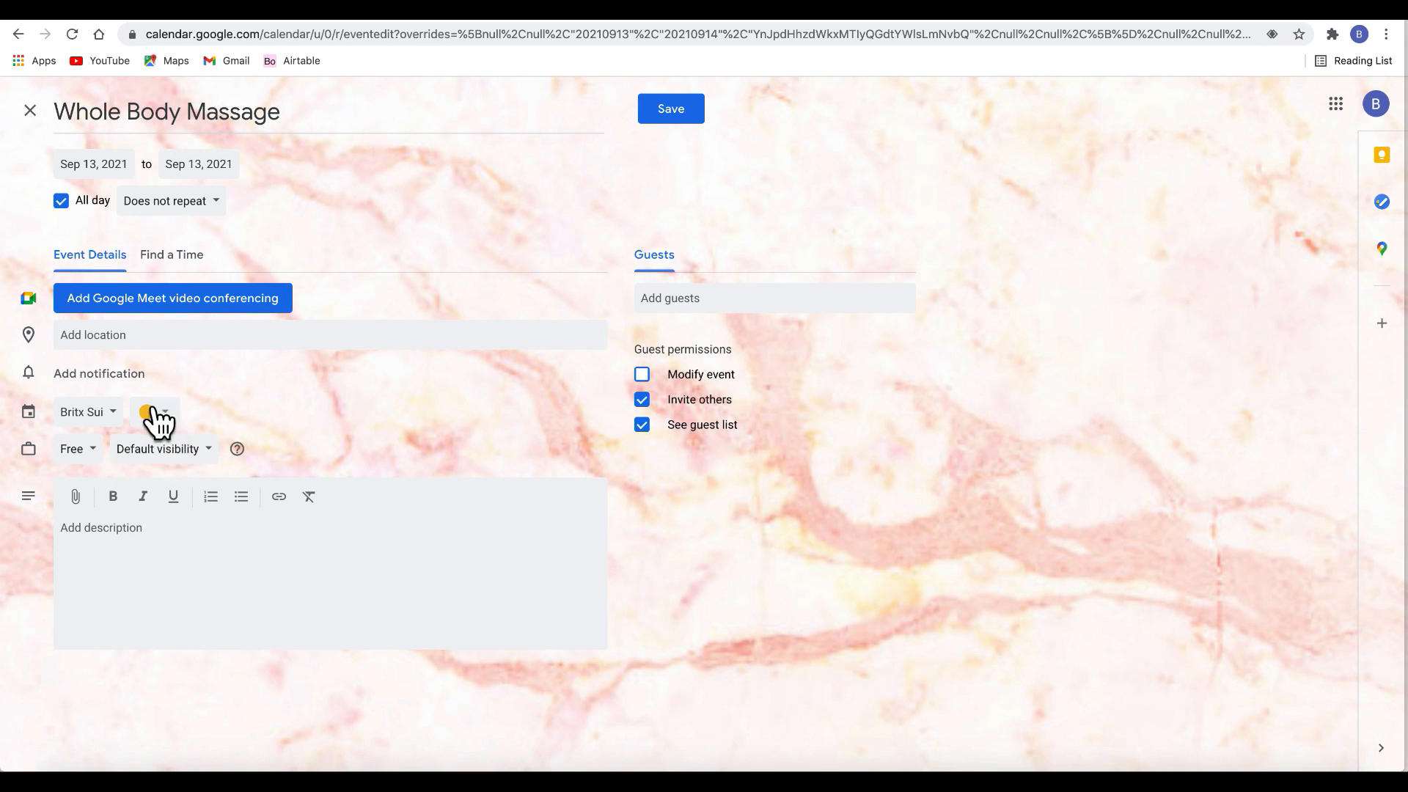
- Repeat the Whole Body Massage event monthly on the second Monday and save it
left_click(697, 301)
left_click(601, 181)
left_click(217, 201)
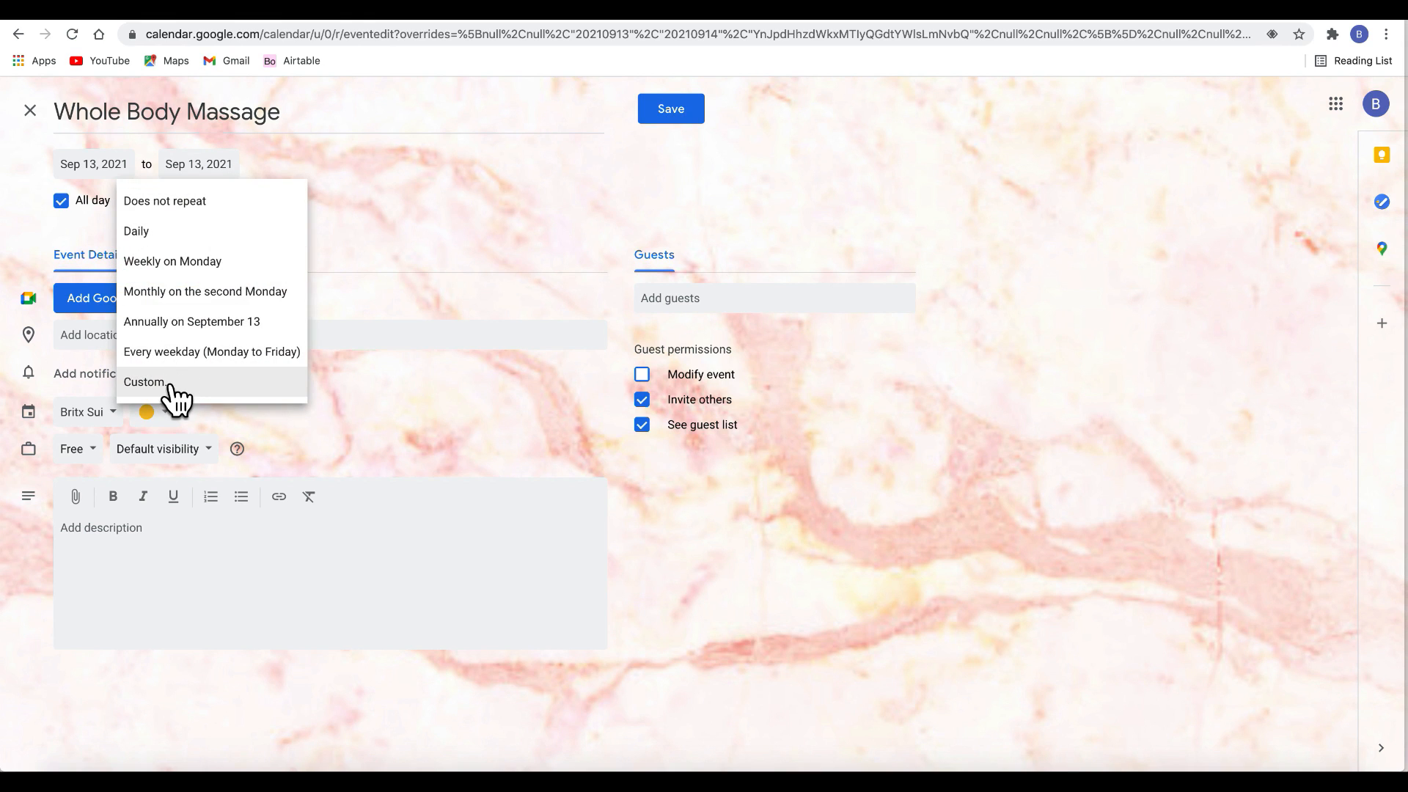
left_click(206, 300)
left_click(654, 114)
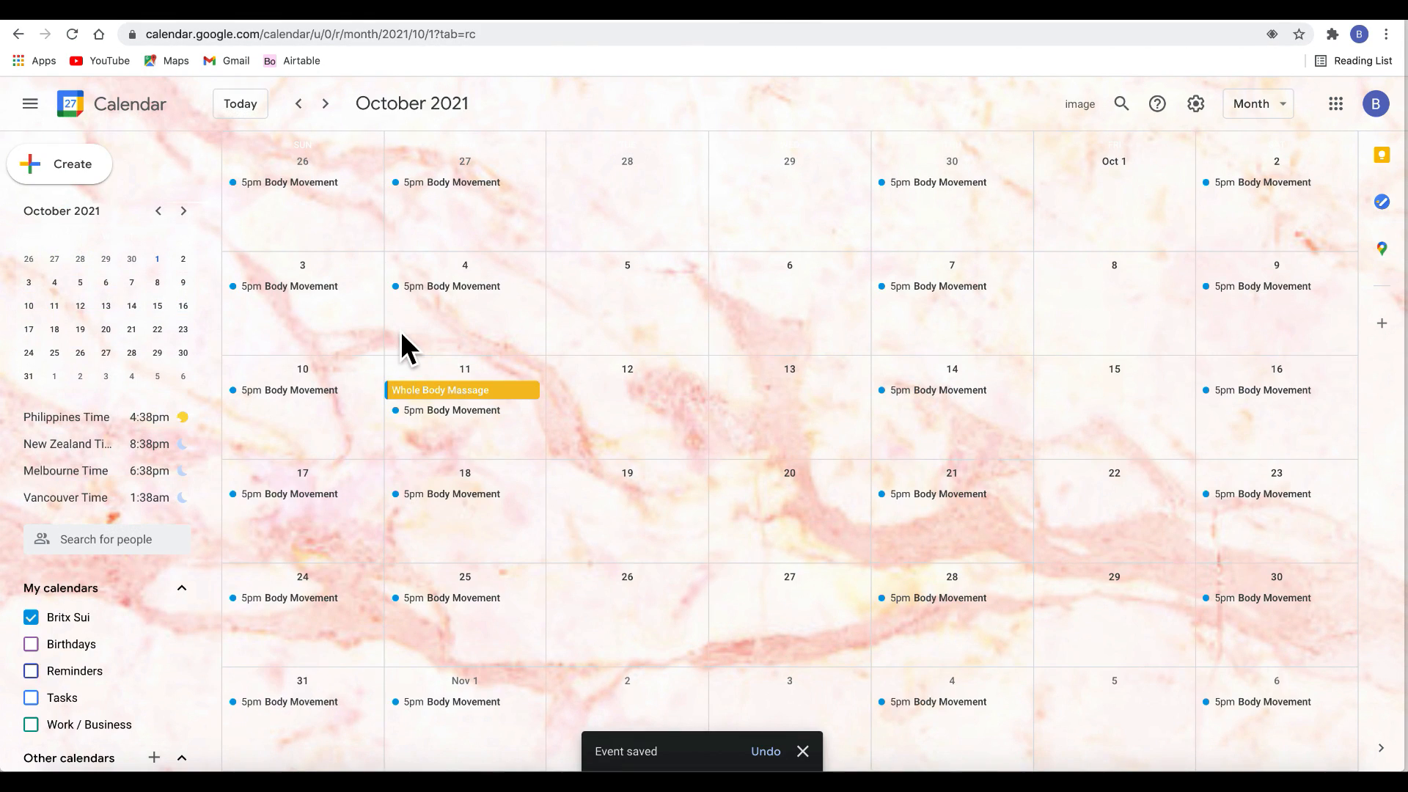
- Start an all-day event titled "Bills" on September 1, 2021 and open its full event details
left_click(326, 105)
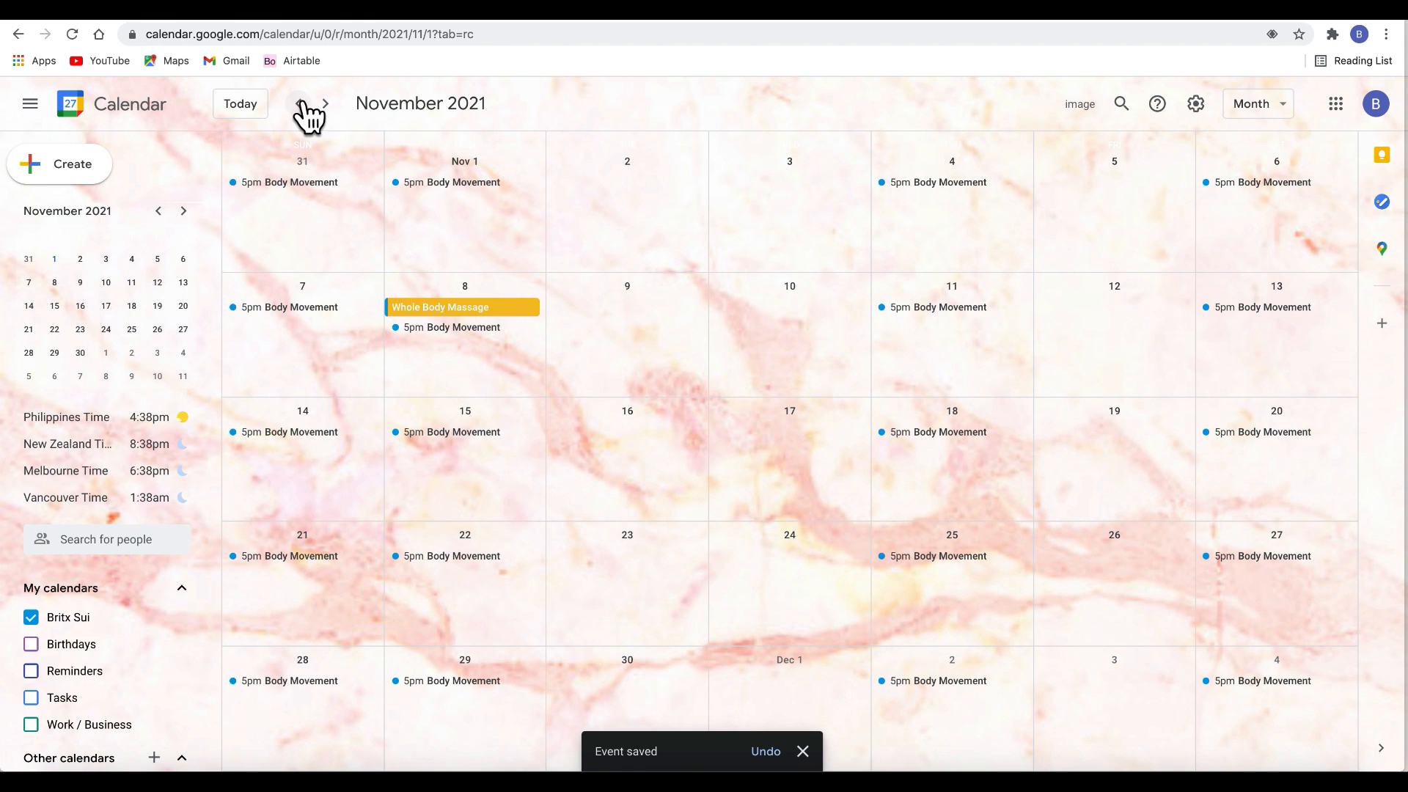
left_click(300, 104)
left_click(300, 104)
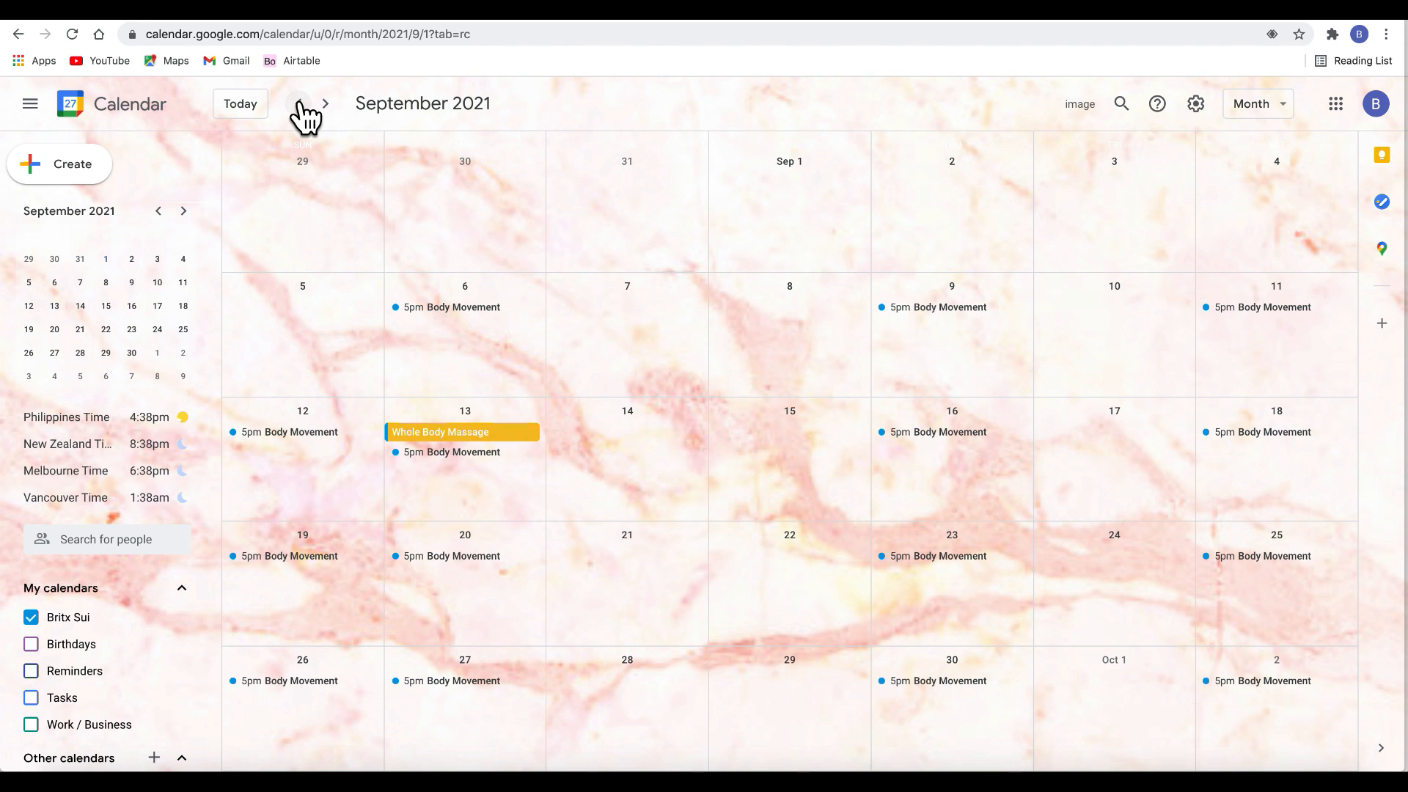
left_click(790, 186)
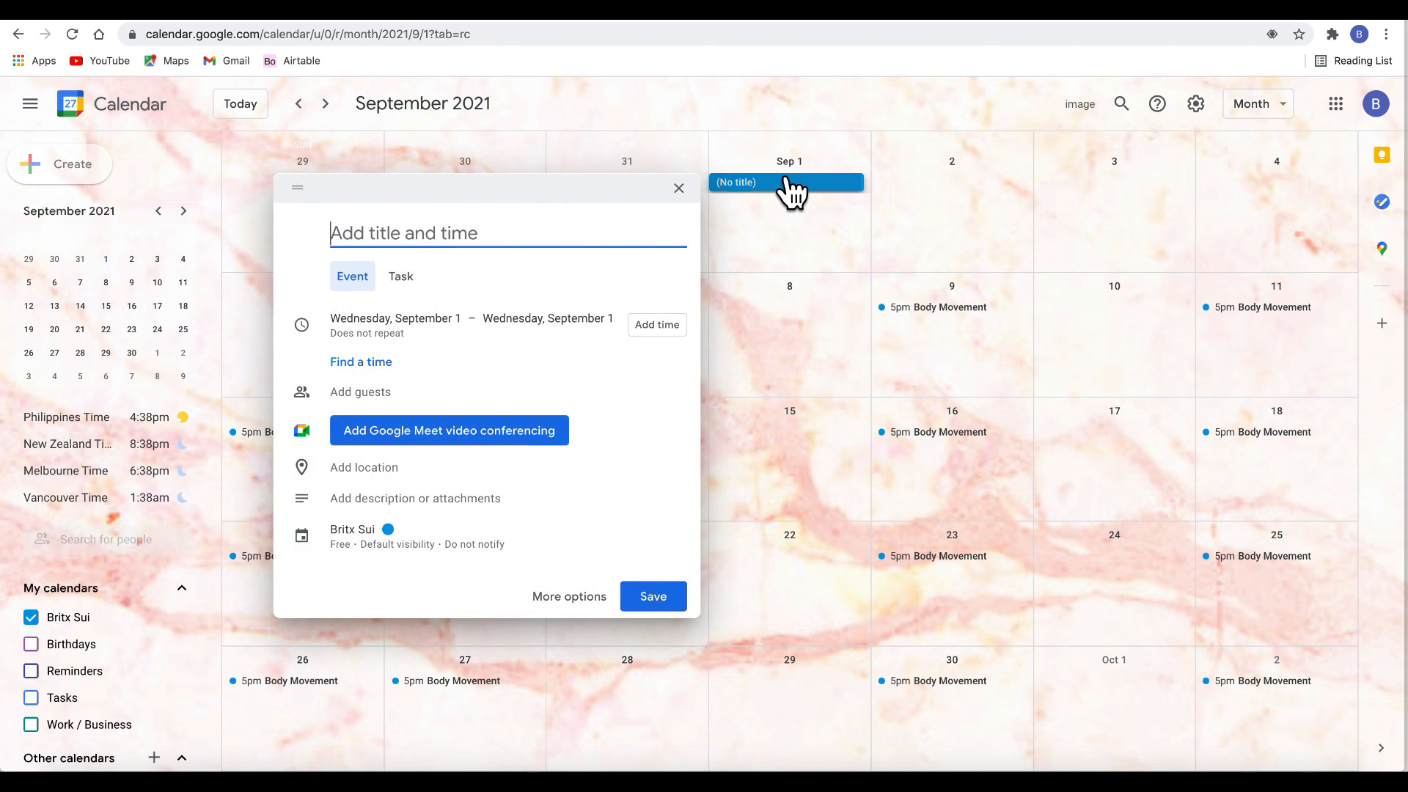
type("Bills")
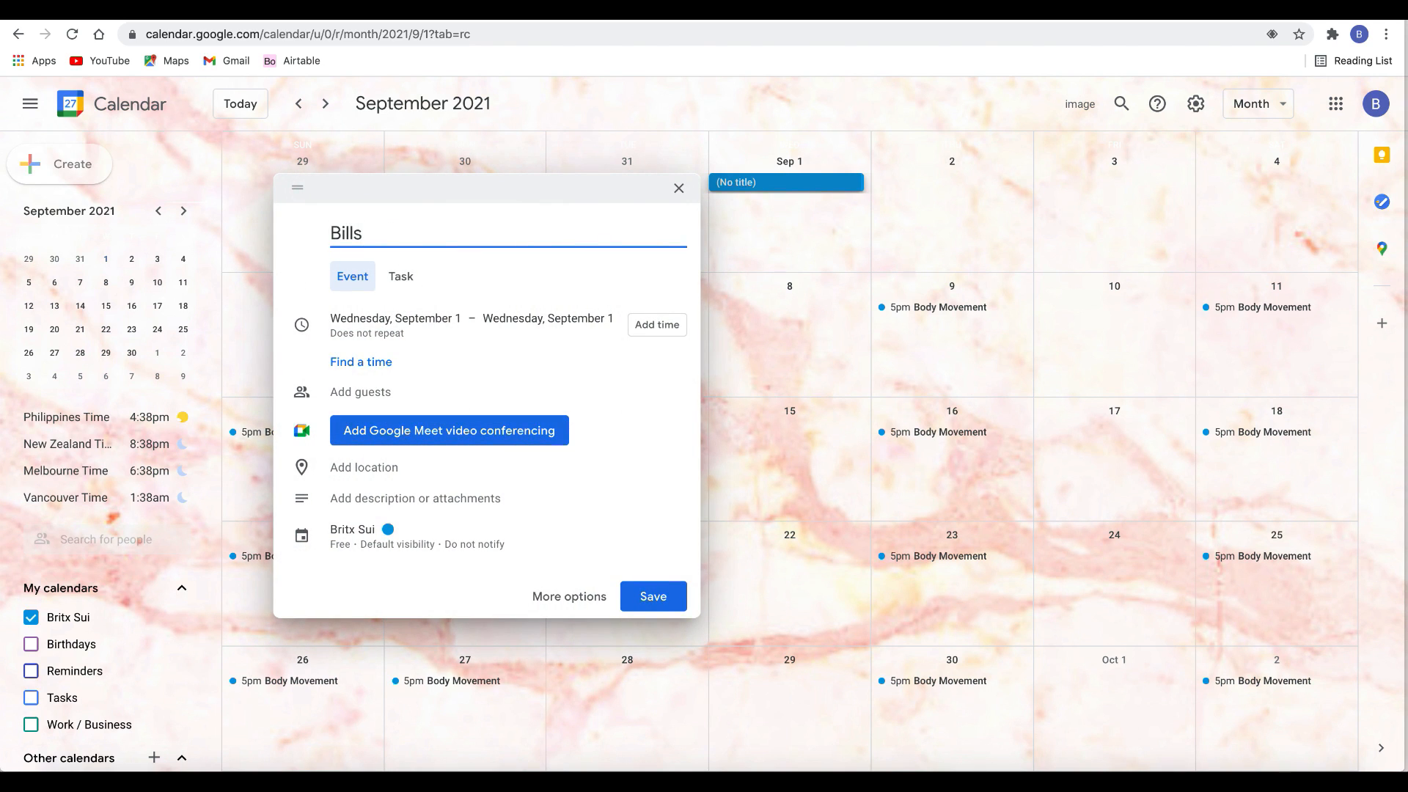
left_click(593, 597)
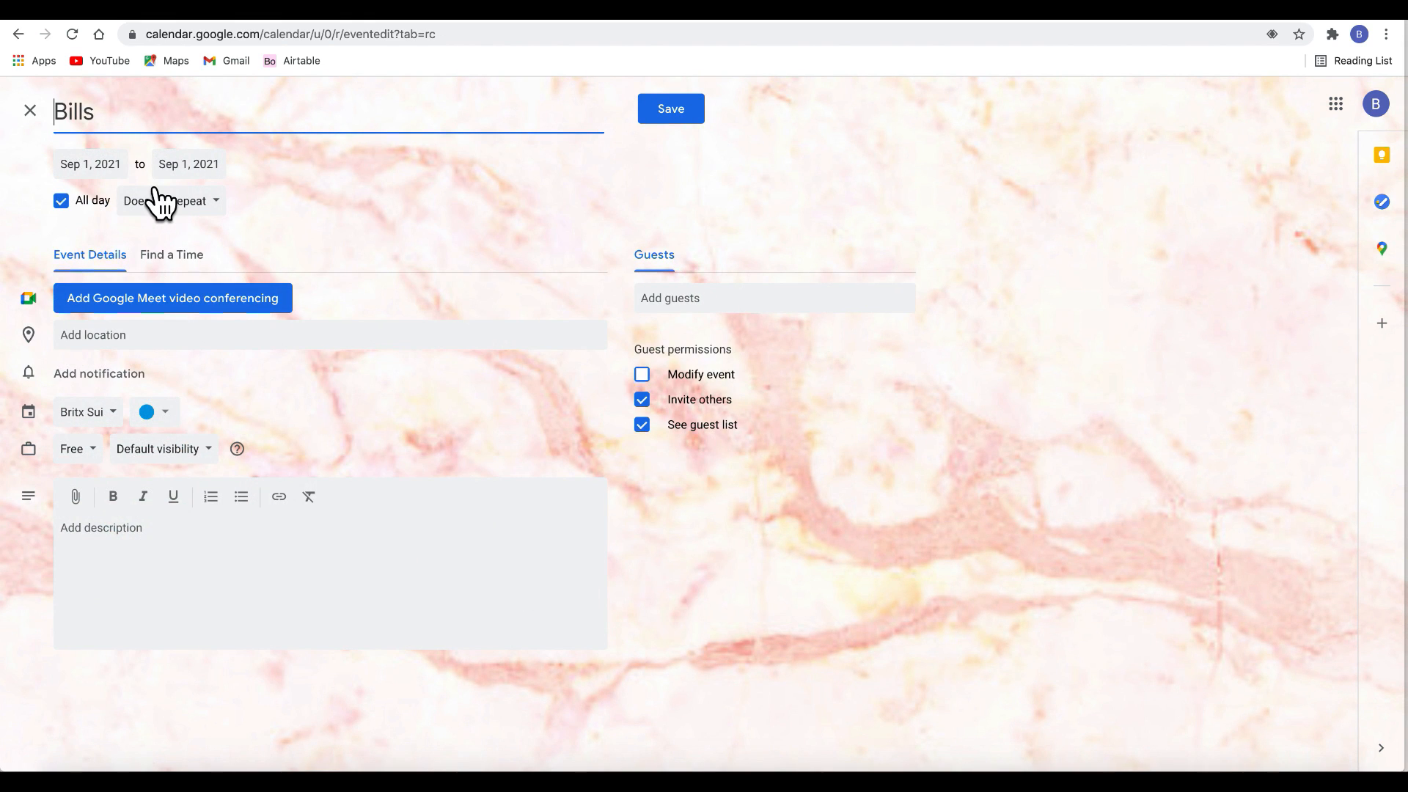
- Set the Bills event to repeat every month on day 1 without an end date, and colour it red
left_click(189, 209)
left_click(234, 297)
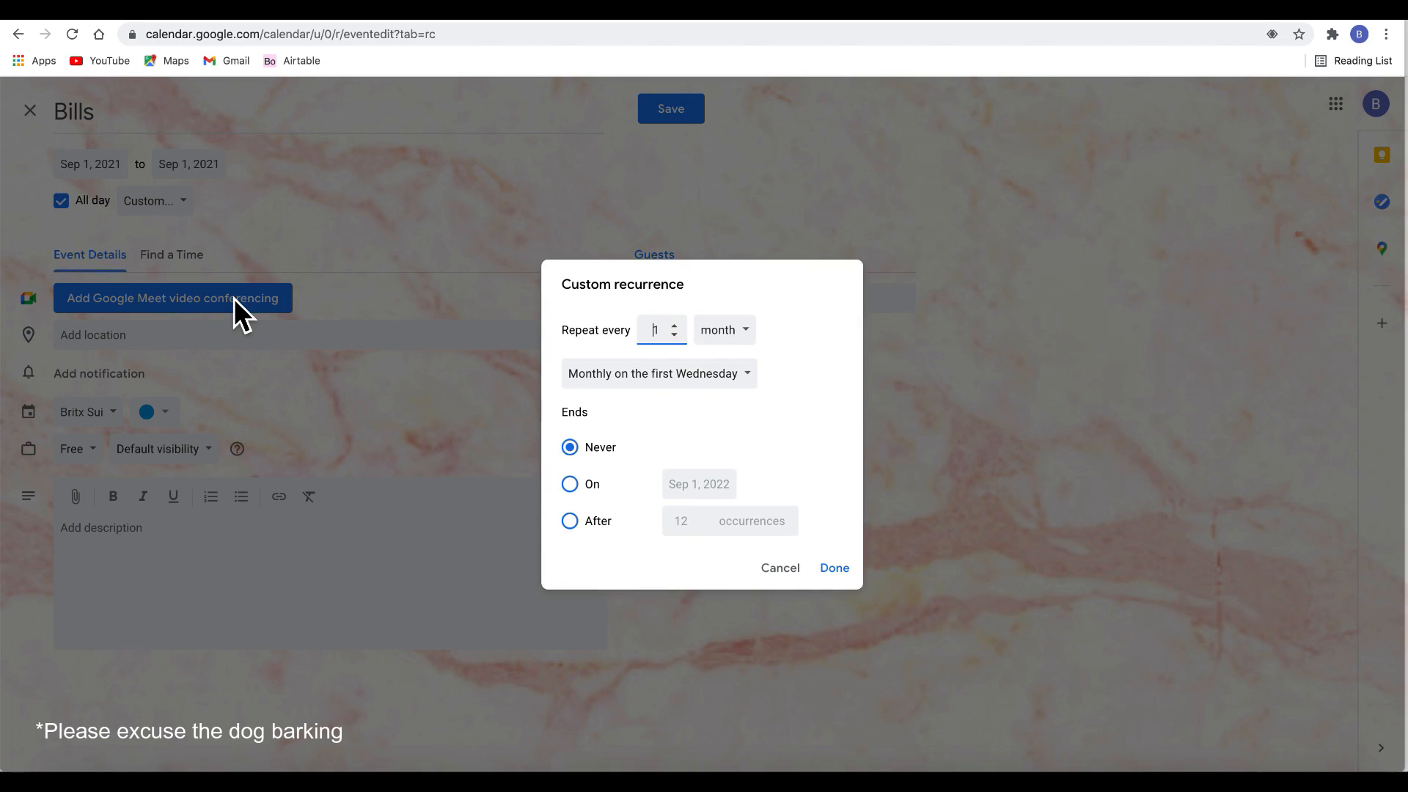
left_click(713, 375)
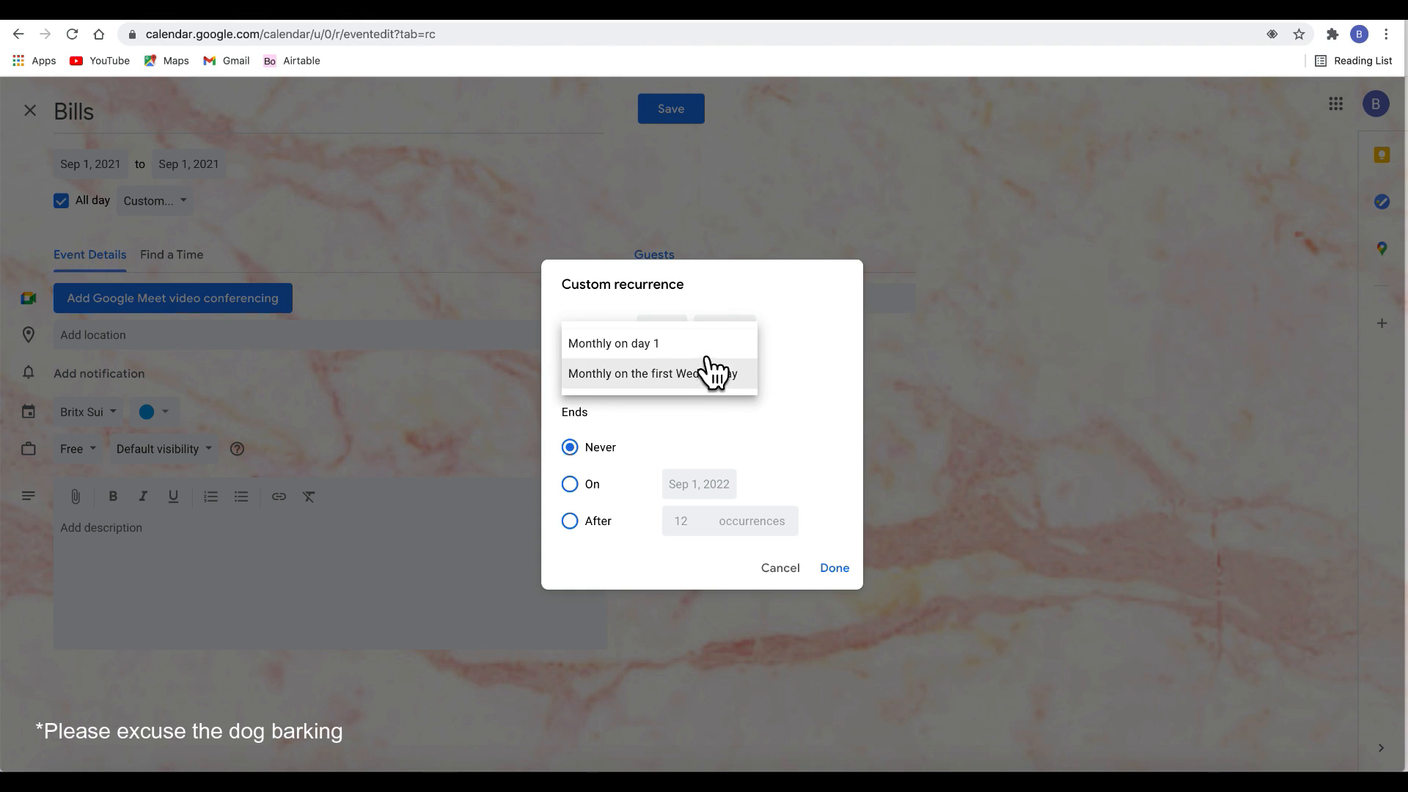
left_click(712, 347)
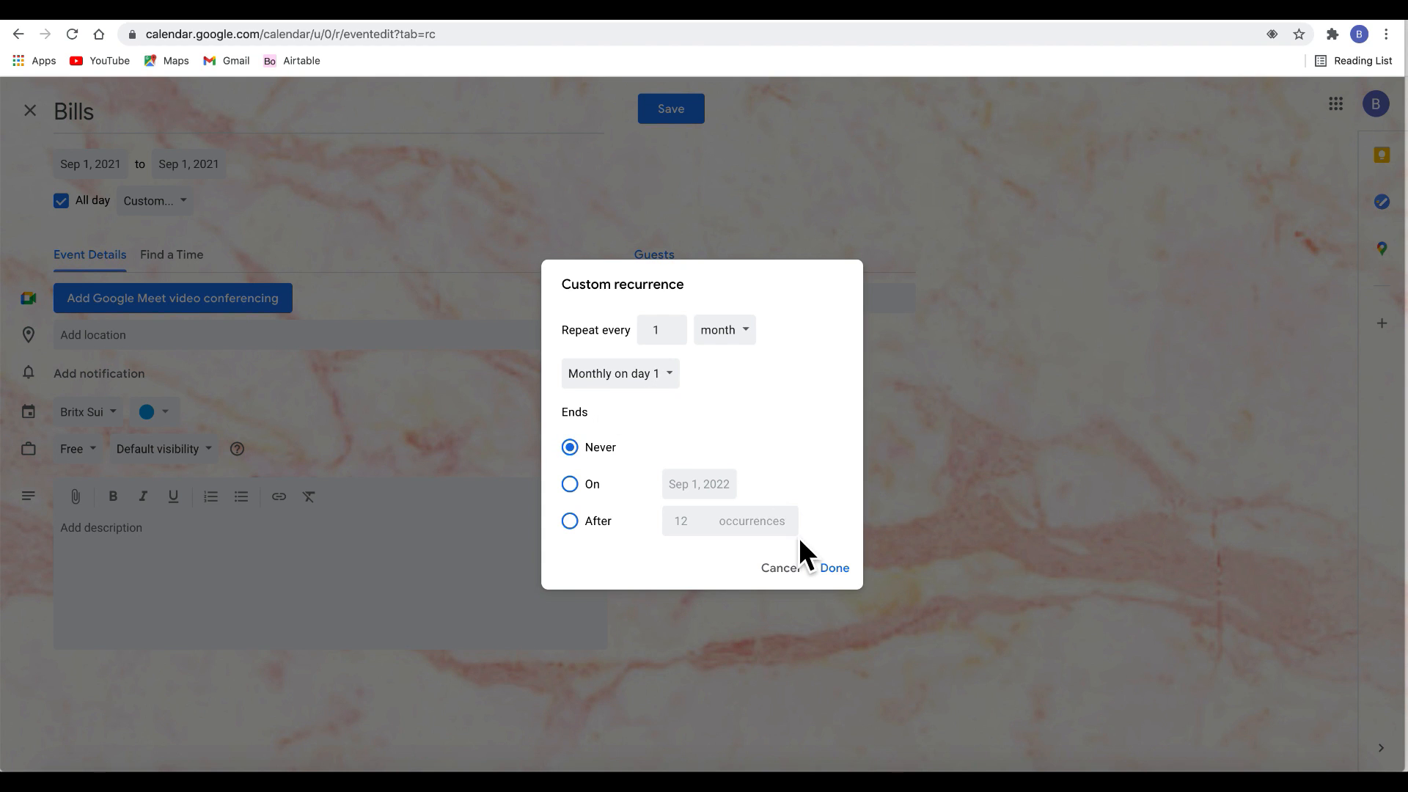
left_click(836, 569)
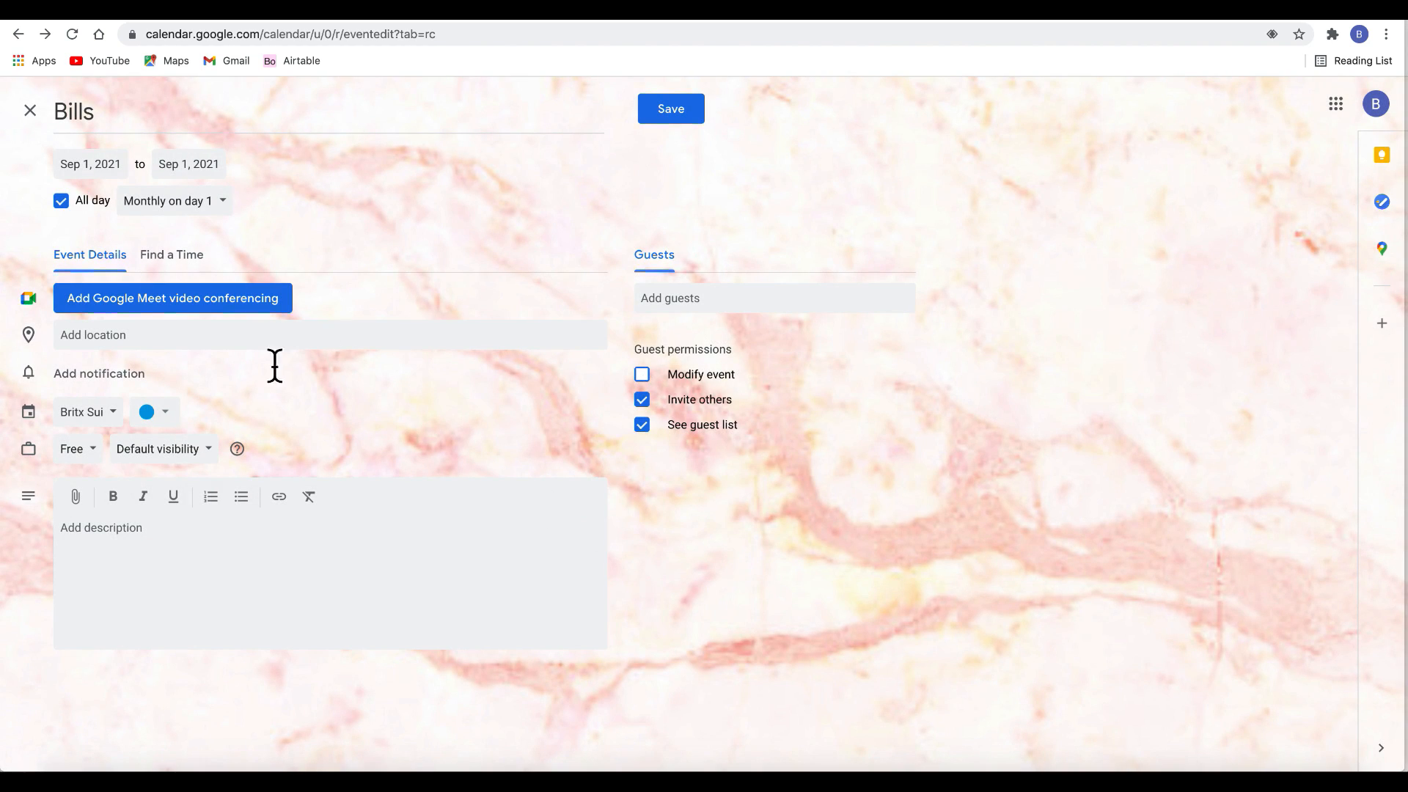
left_click(156, 413)
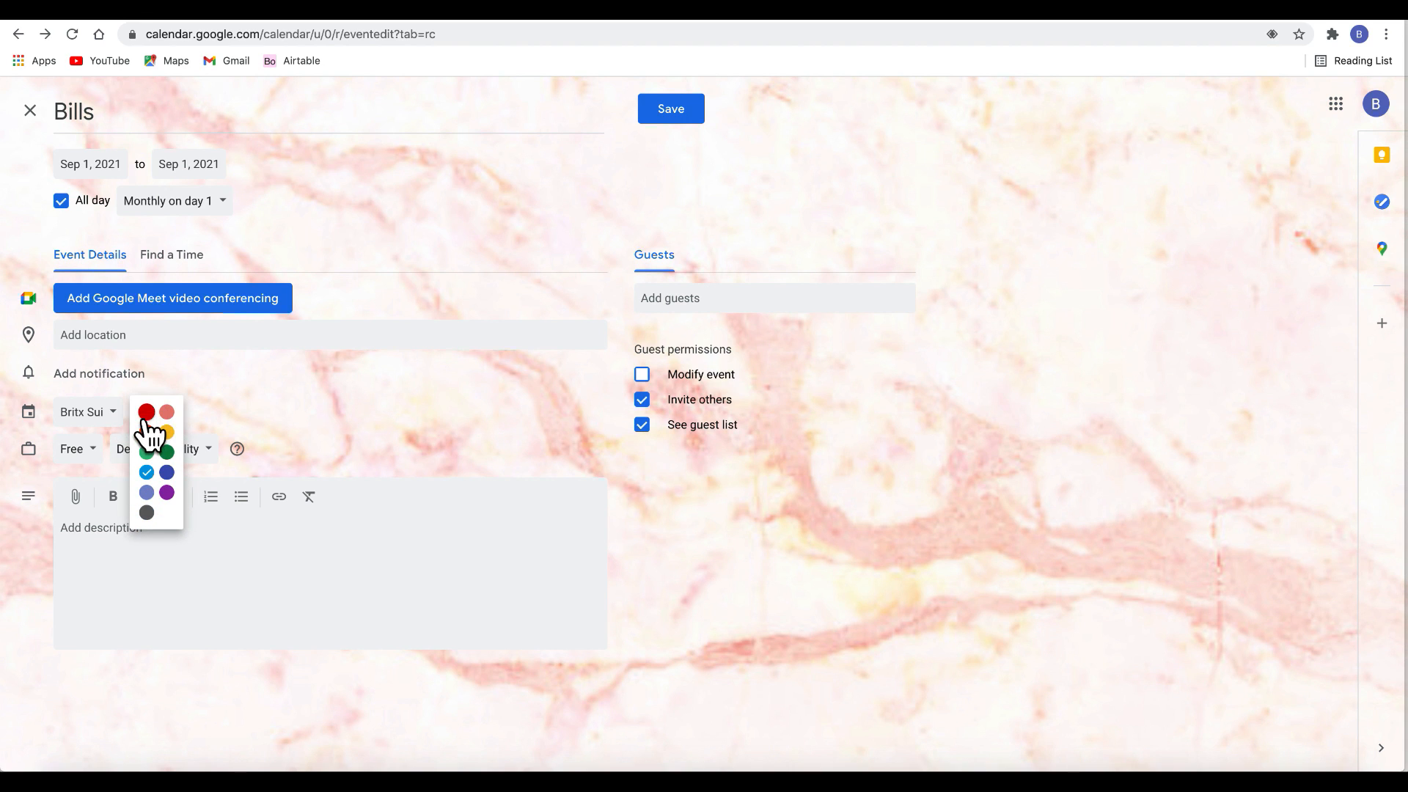
left_click(146, 414)
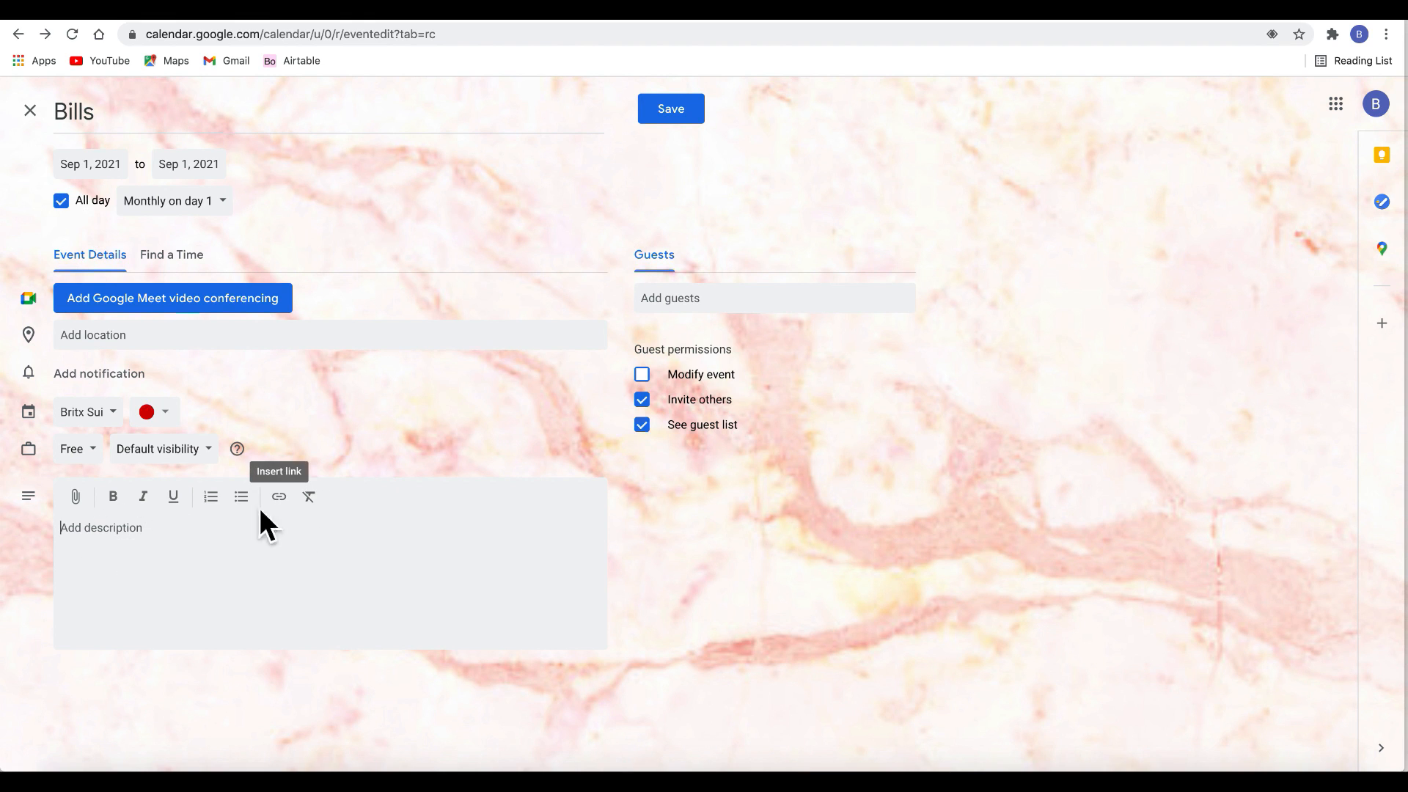
- Add a bulleted description listing Mama postpaid, Mine, Wifi and Credit Card to the Bills event and save it
left_click(241, 497)
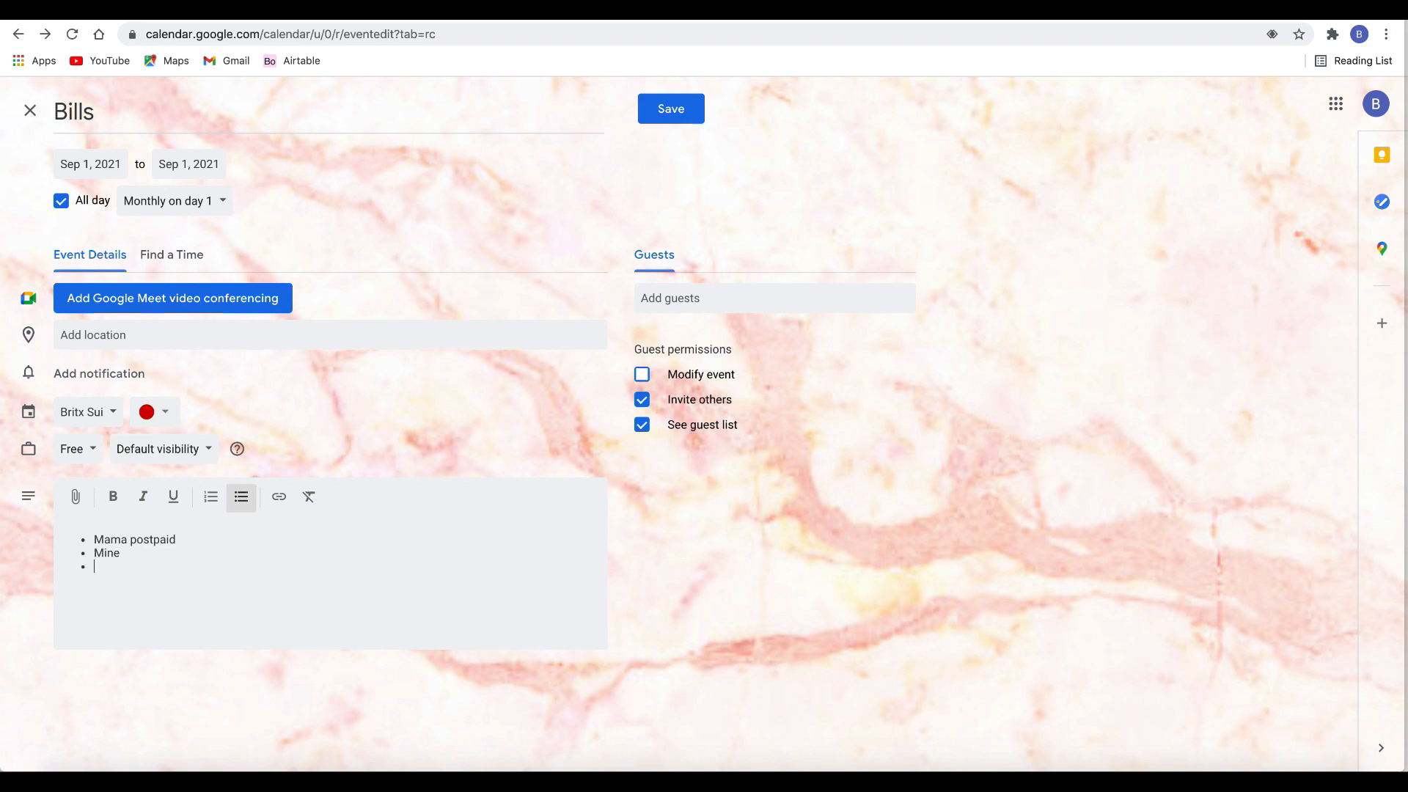
key("Return")
type("Wifi")
type("Crede")
type("it Card")
left_click(669, 110)
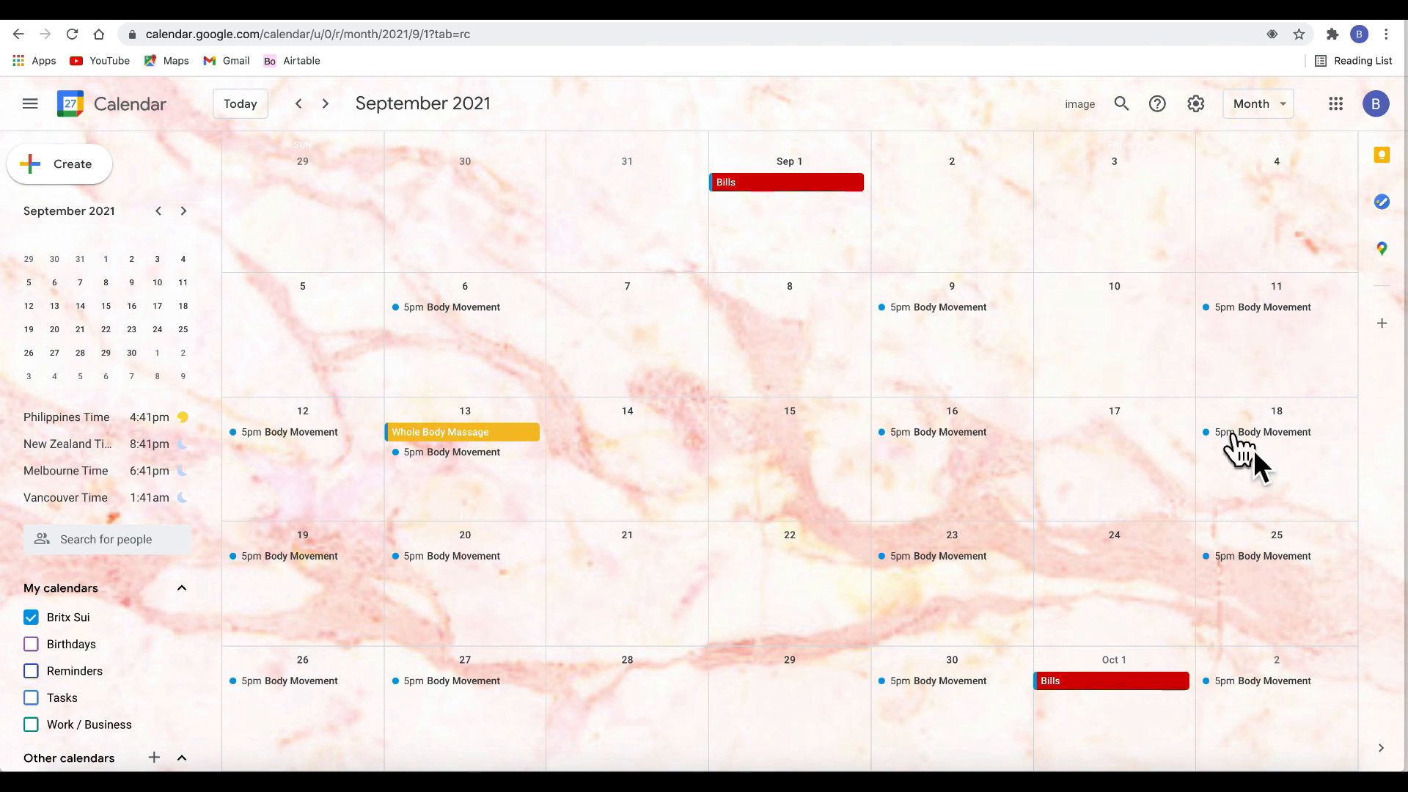
- Start an all-day event titled "Ganap" running from September 18 to September 19, 2021
left_click(1271, 473)
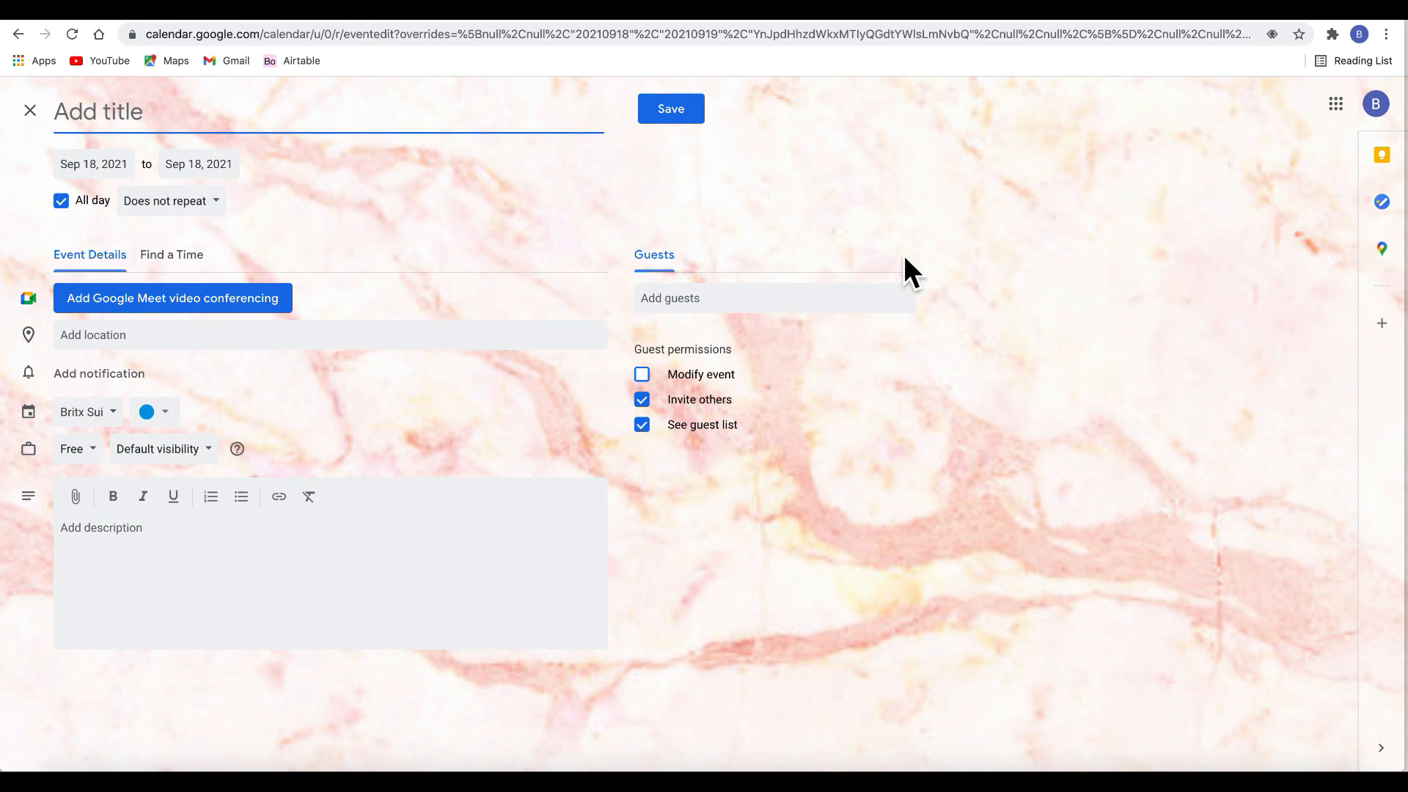
type("Ganap")
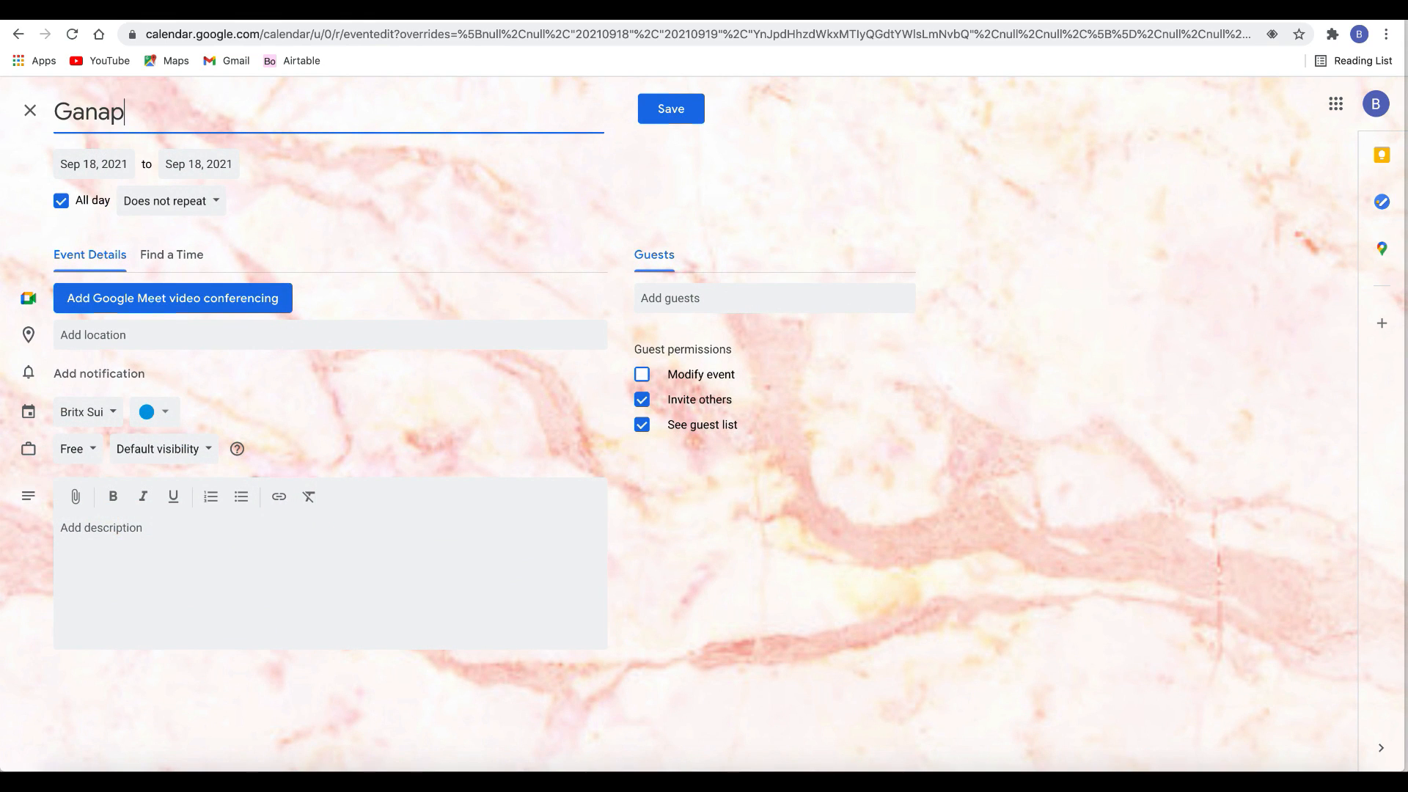
left_click(207, 165)
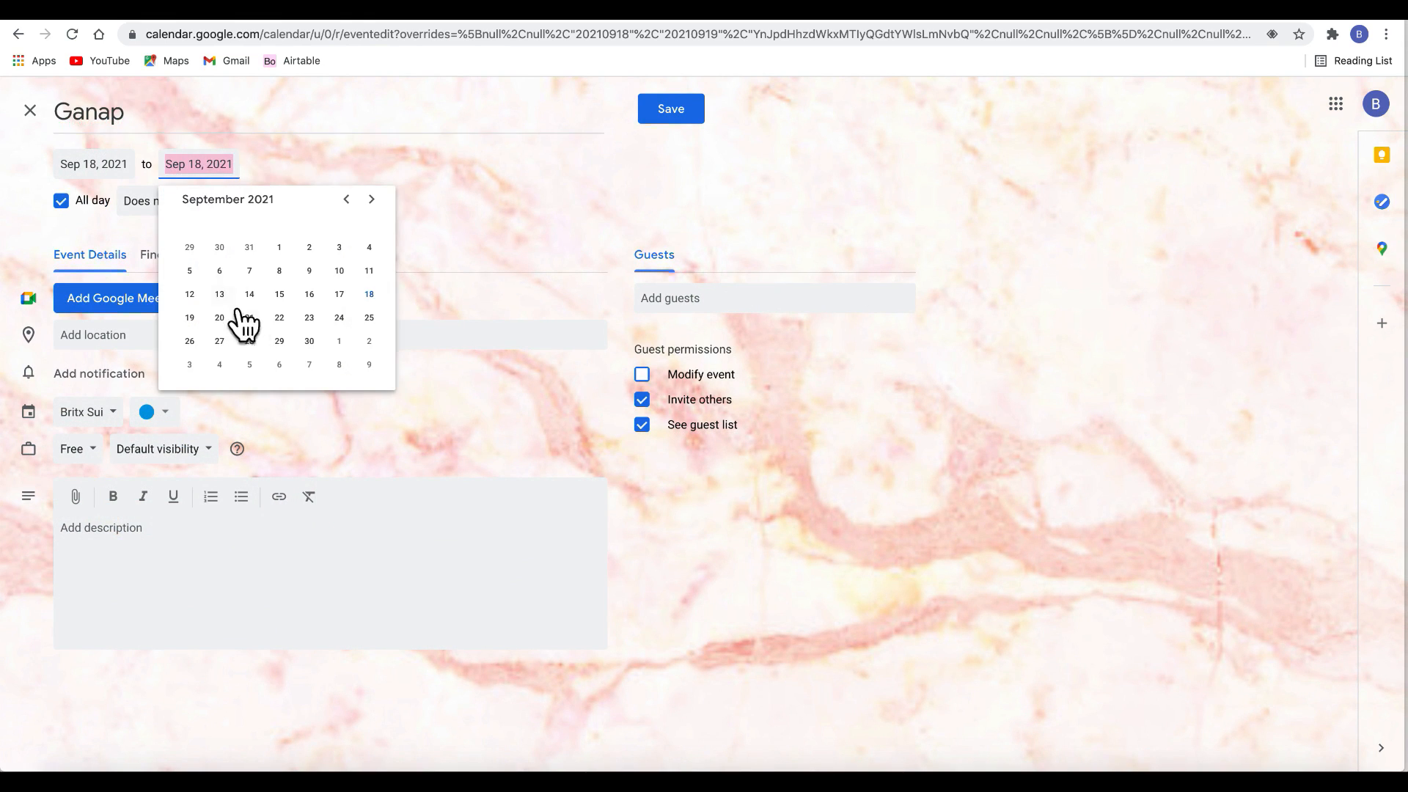
left_click(192, 318)
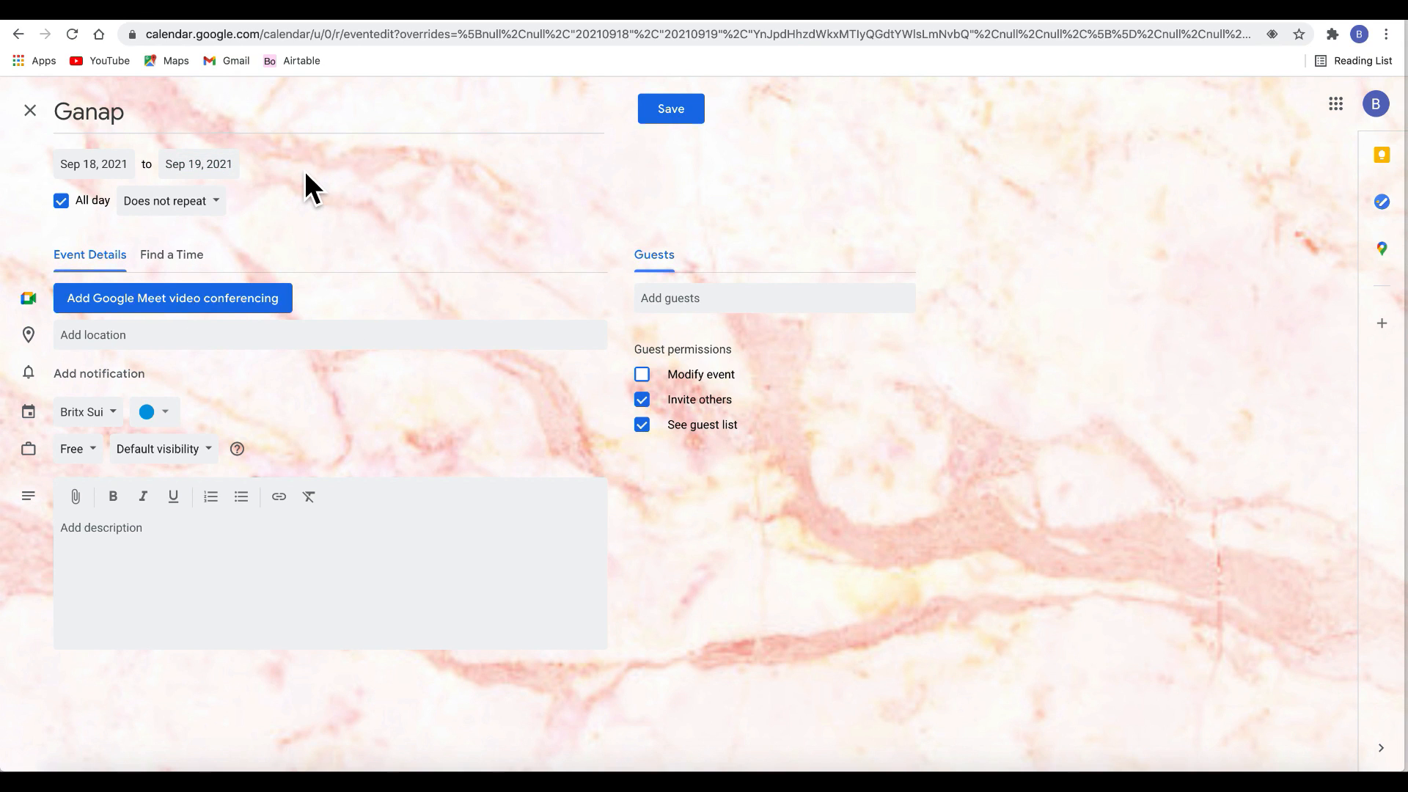
- Colour the Ganap event dark green and save it
left_click(163, 414)
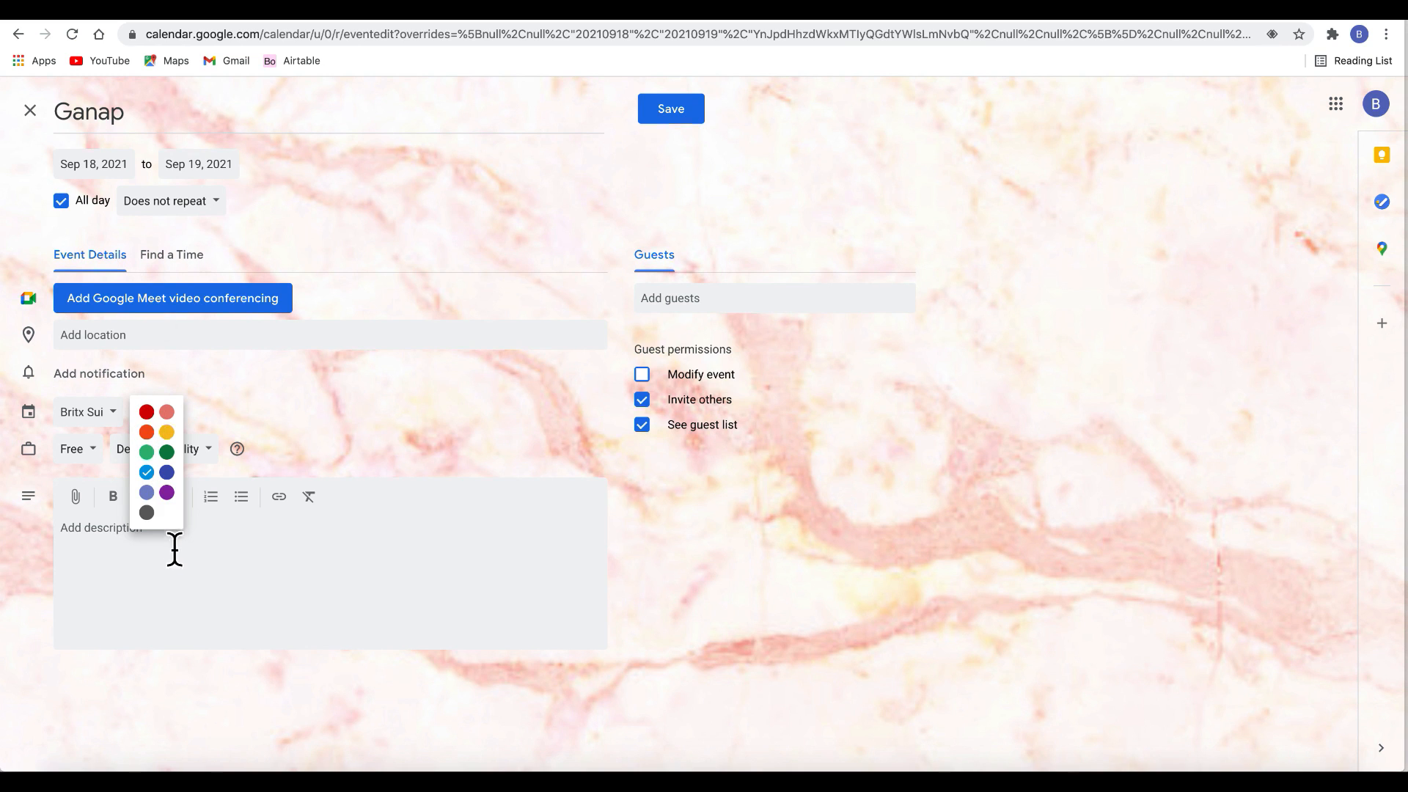
left_click(166, 453)
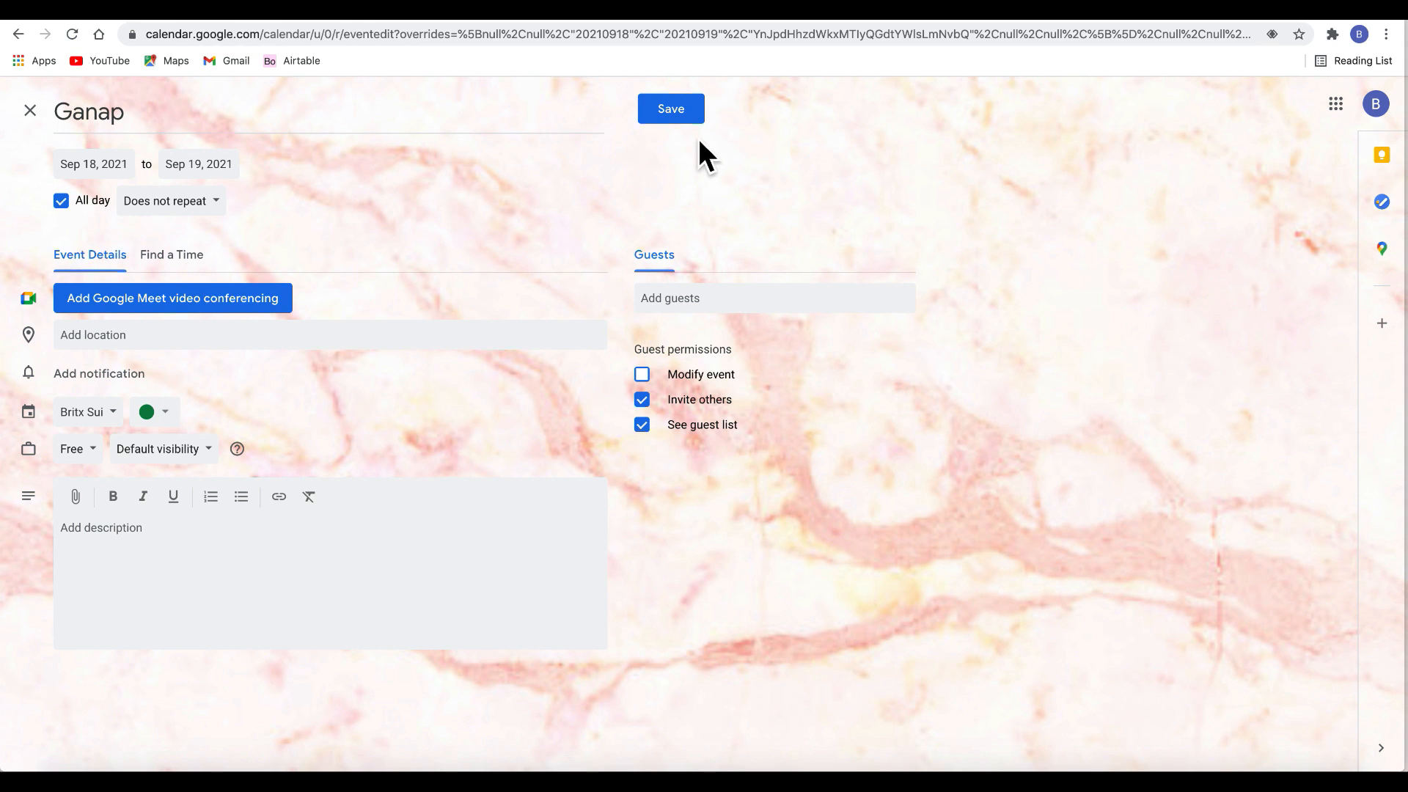
left_click(667, 112)
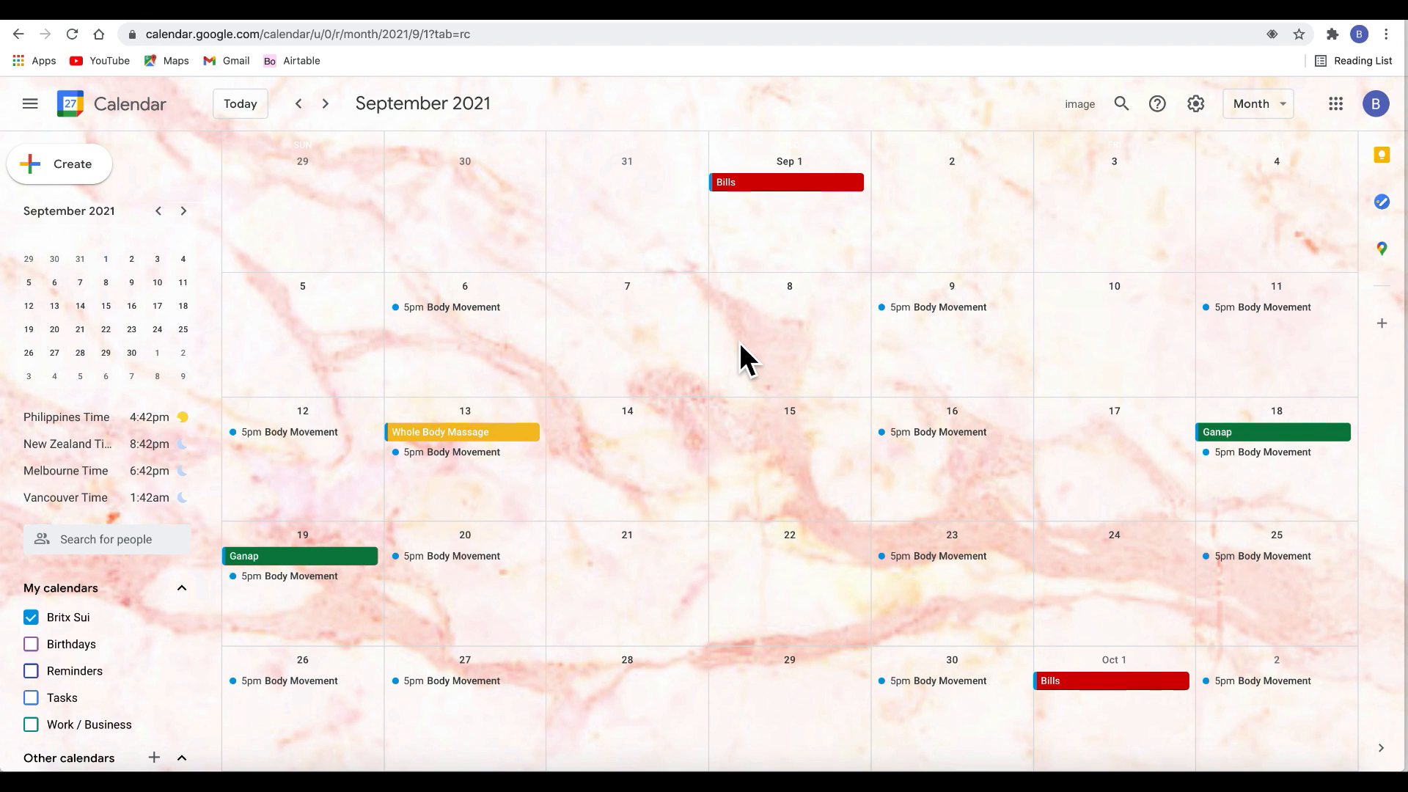
- Create and save an event titled "with my friend" on August 29 from 1:00pm to 2:00pm
left_click(329, 215)
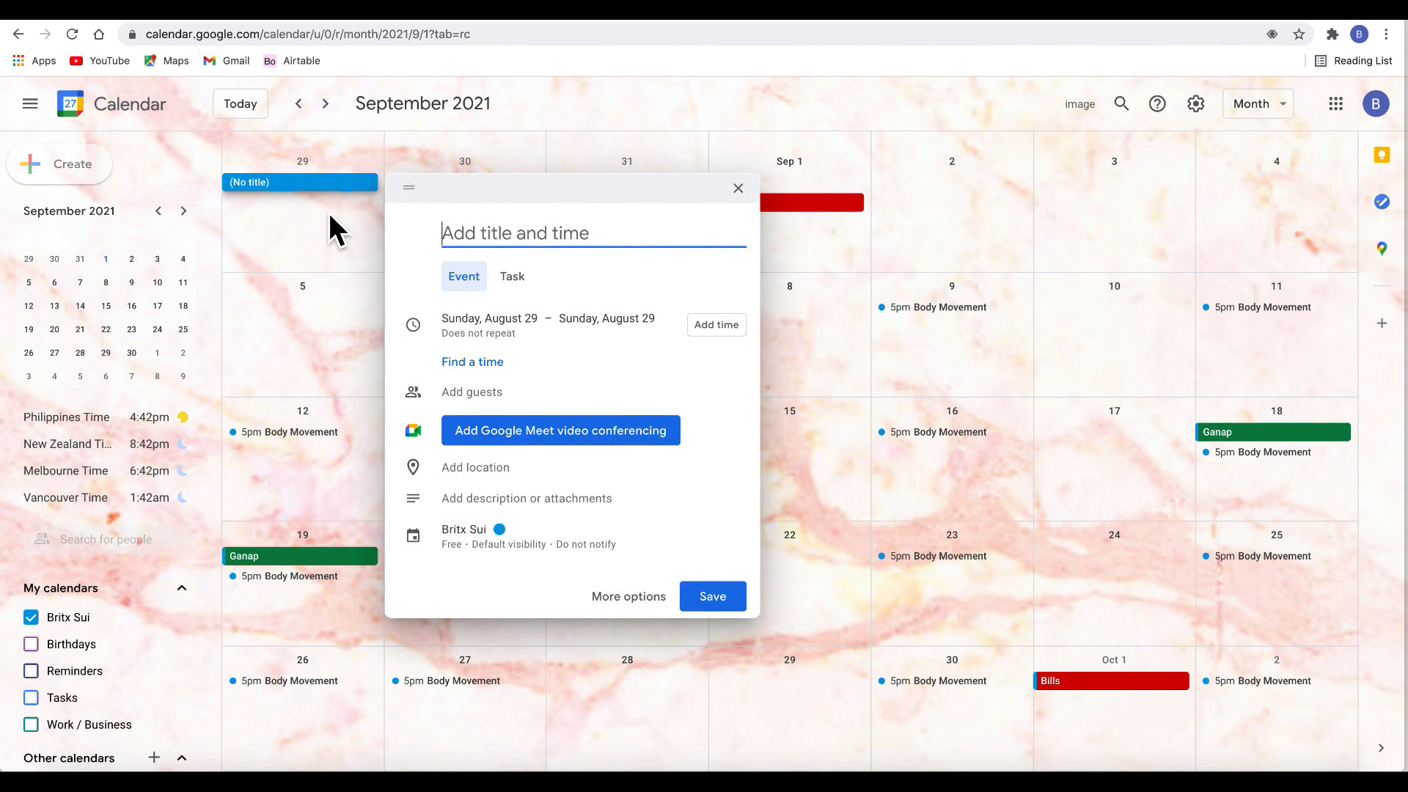
type("W")
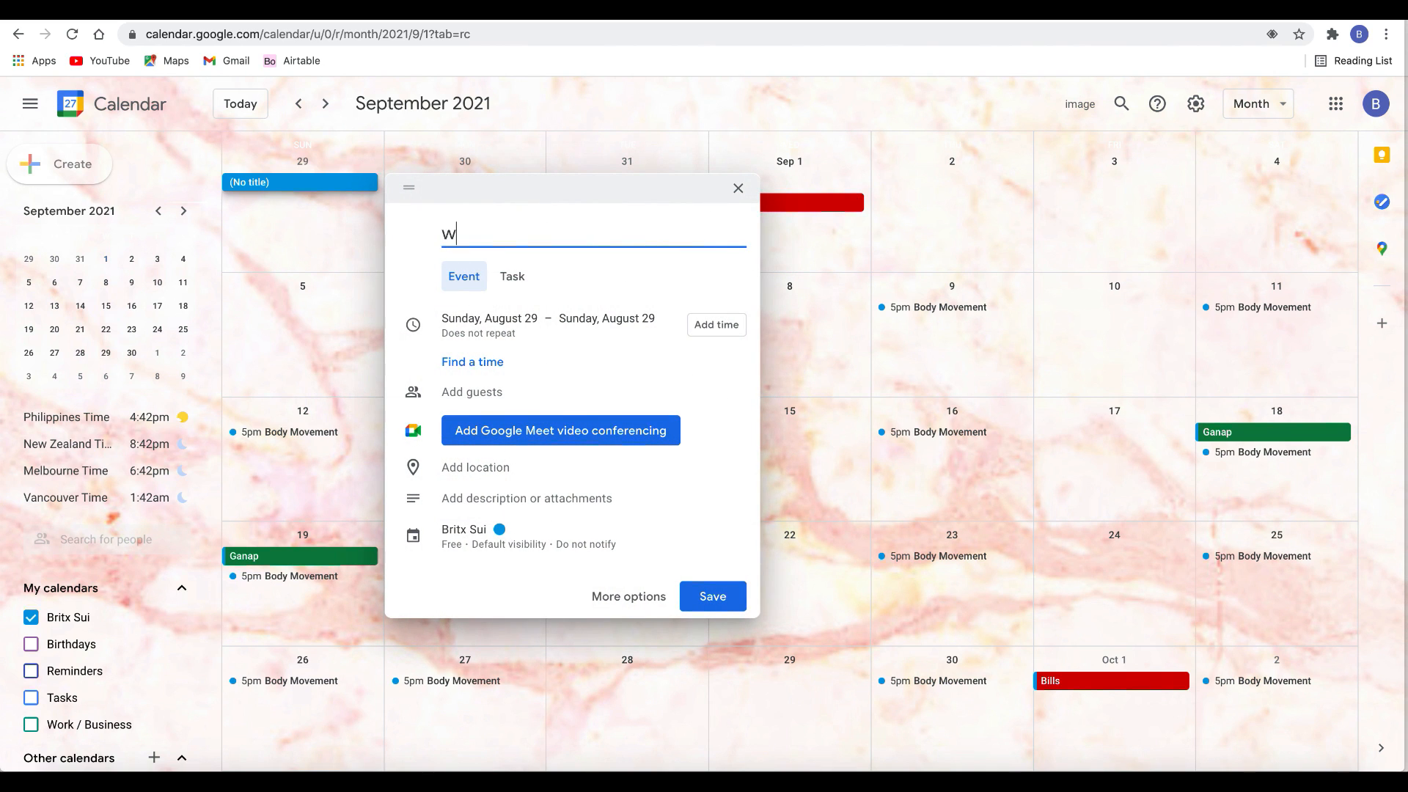
type("ith my friend")
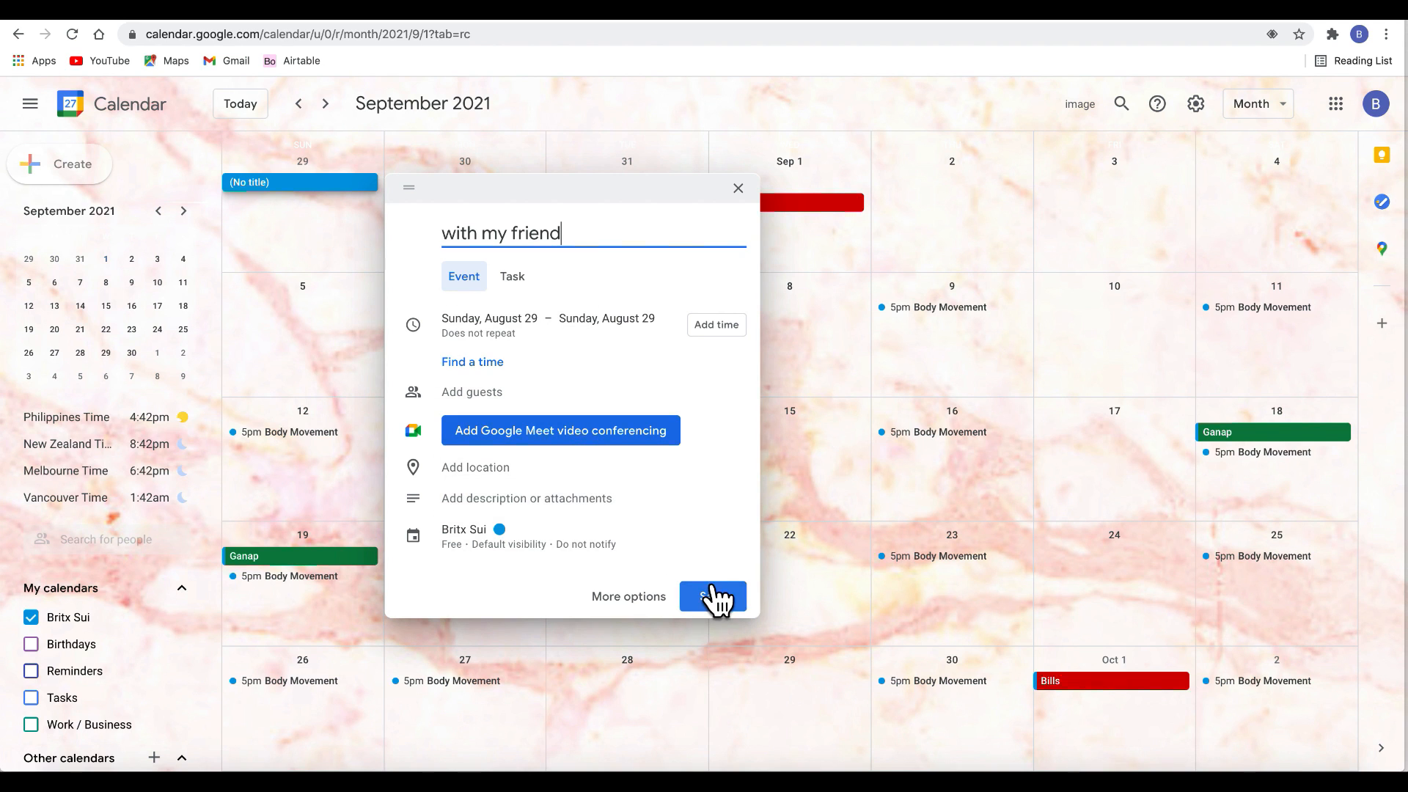
left_click(519, 337)
left_click(448, 348)
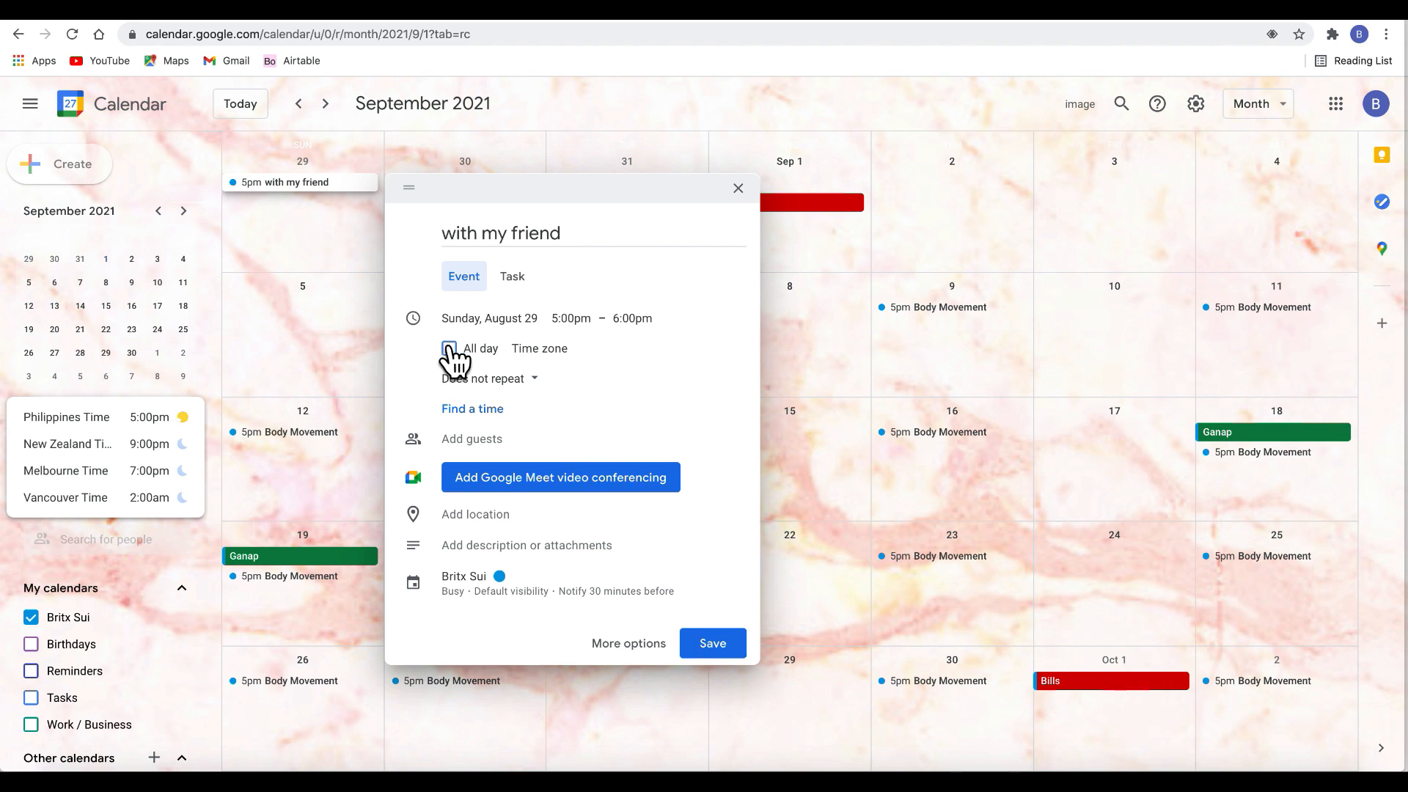
left_click(571, 319)
scroll(629, 440, "up", 5)
left_click(614, 420)
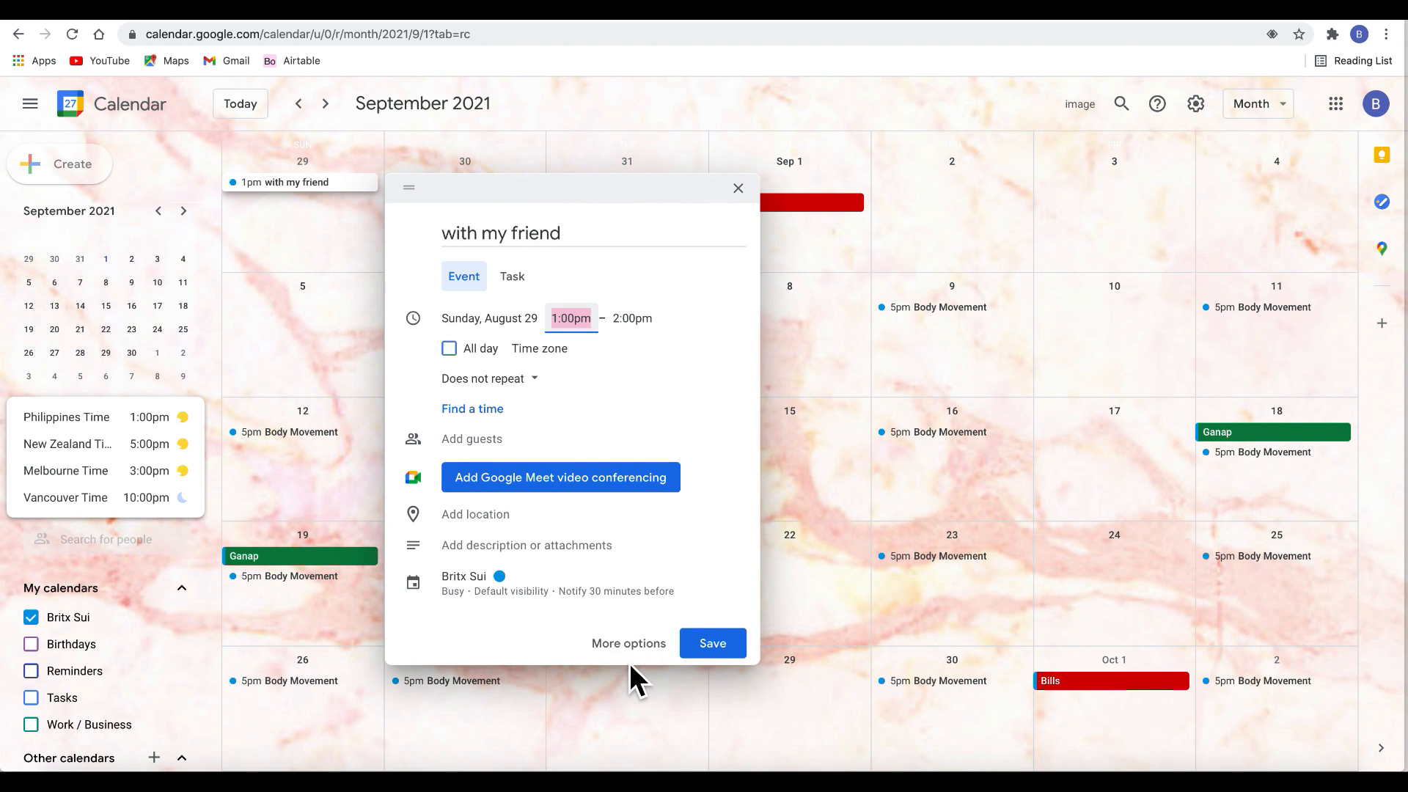
left_click(722, 645)
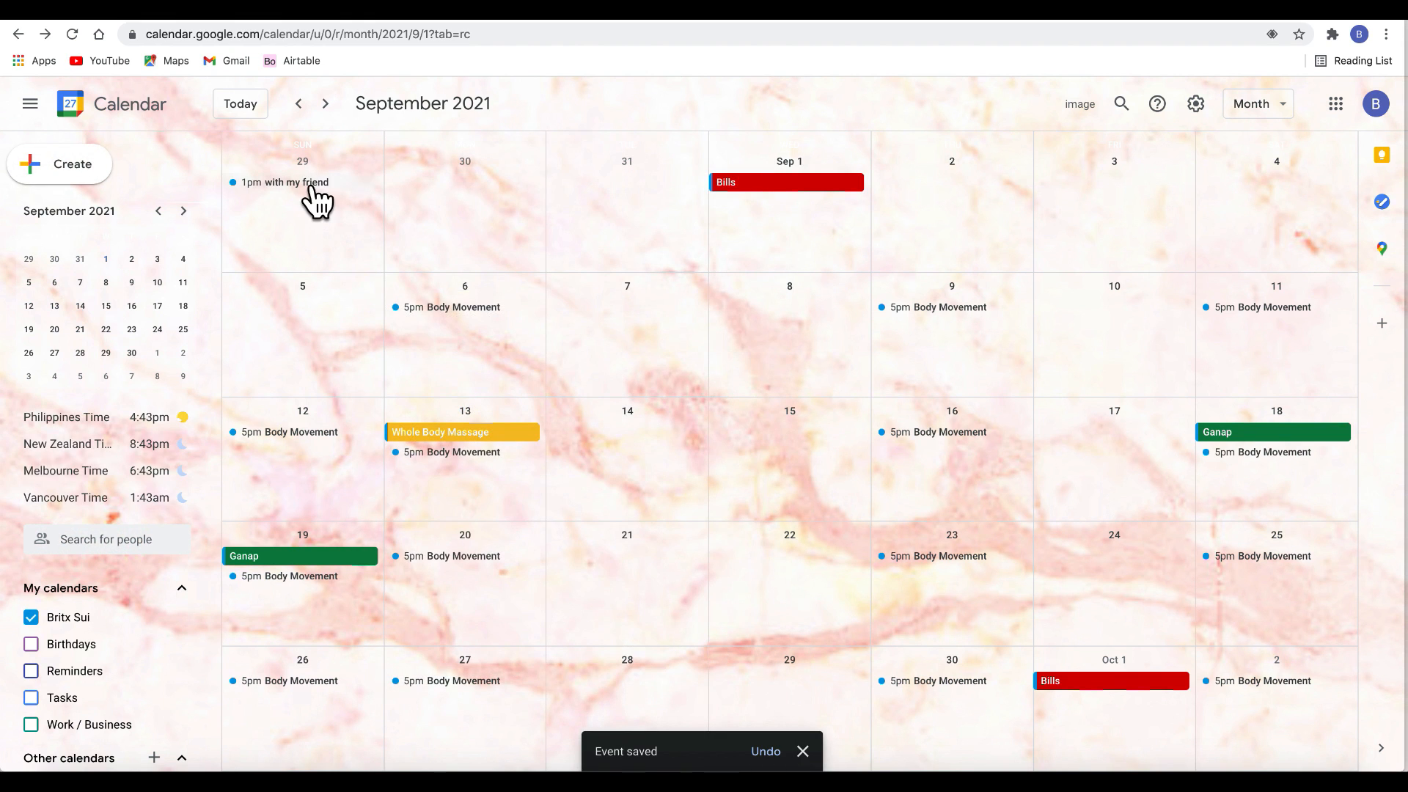
- Edit the "with my friend" event on August 29, change its colour to purple and save it
left_click(317, 188)
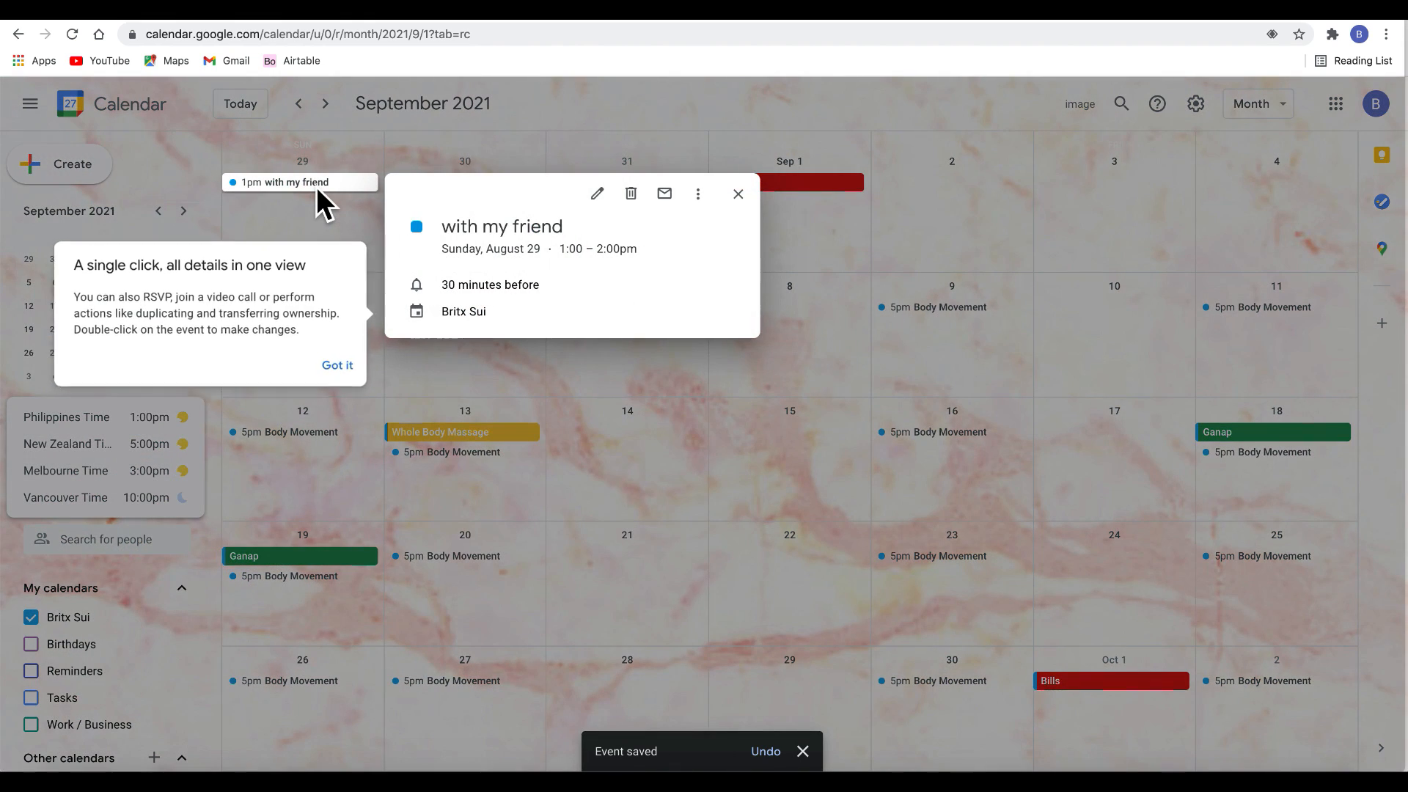
left_click(334, 367)
left_click(599, 194)
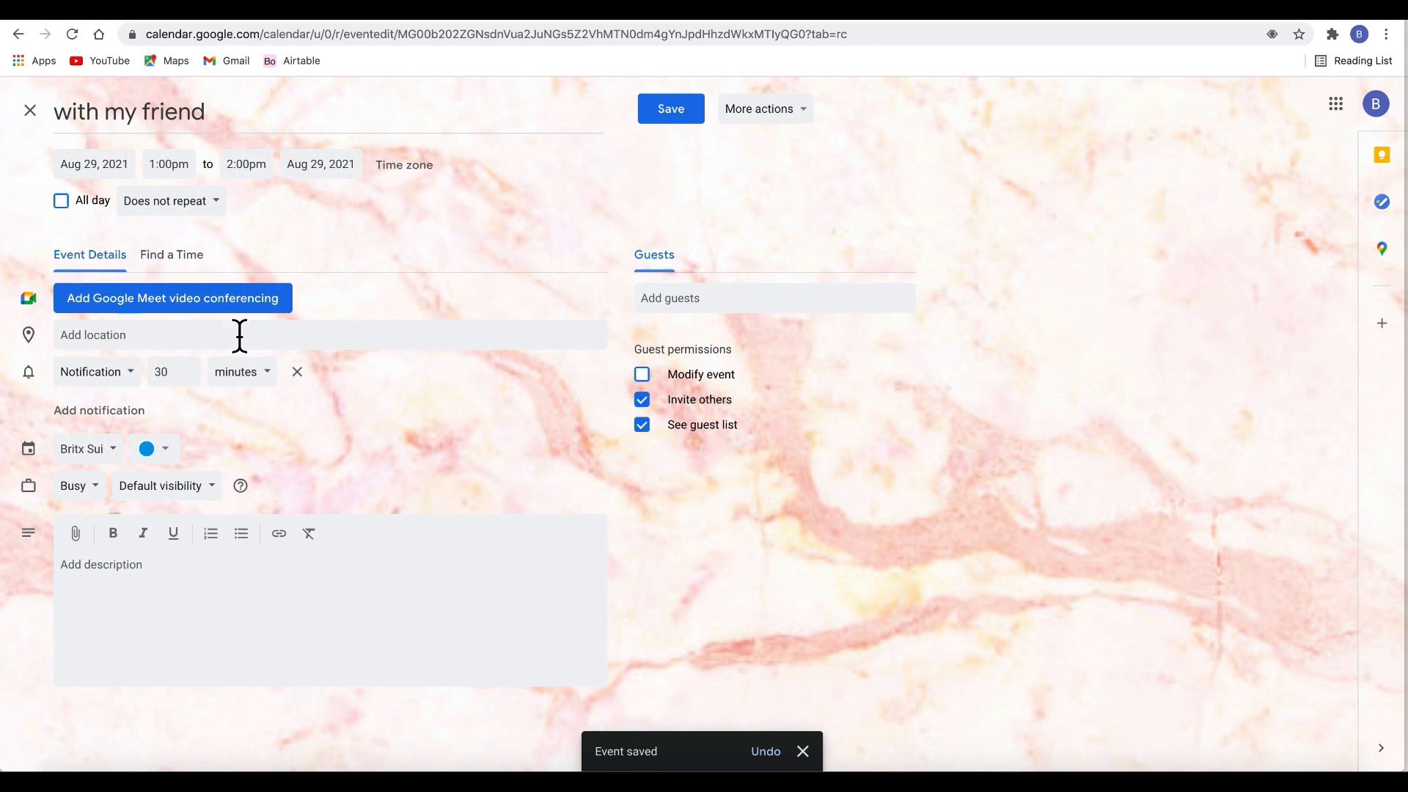
left_click(154, 448)
left_click(173, 544)
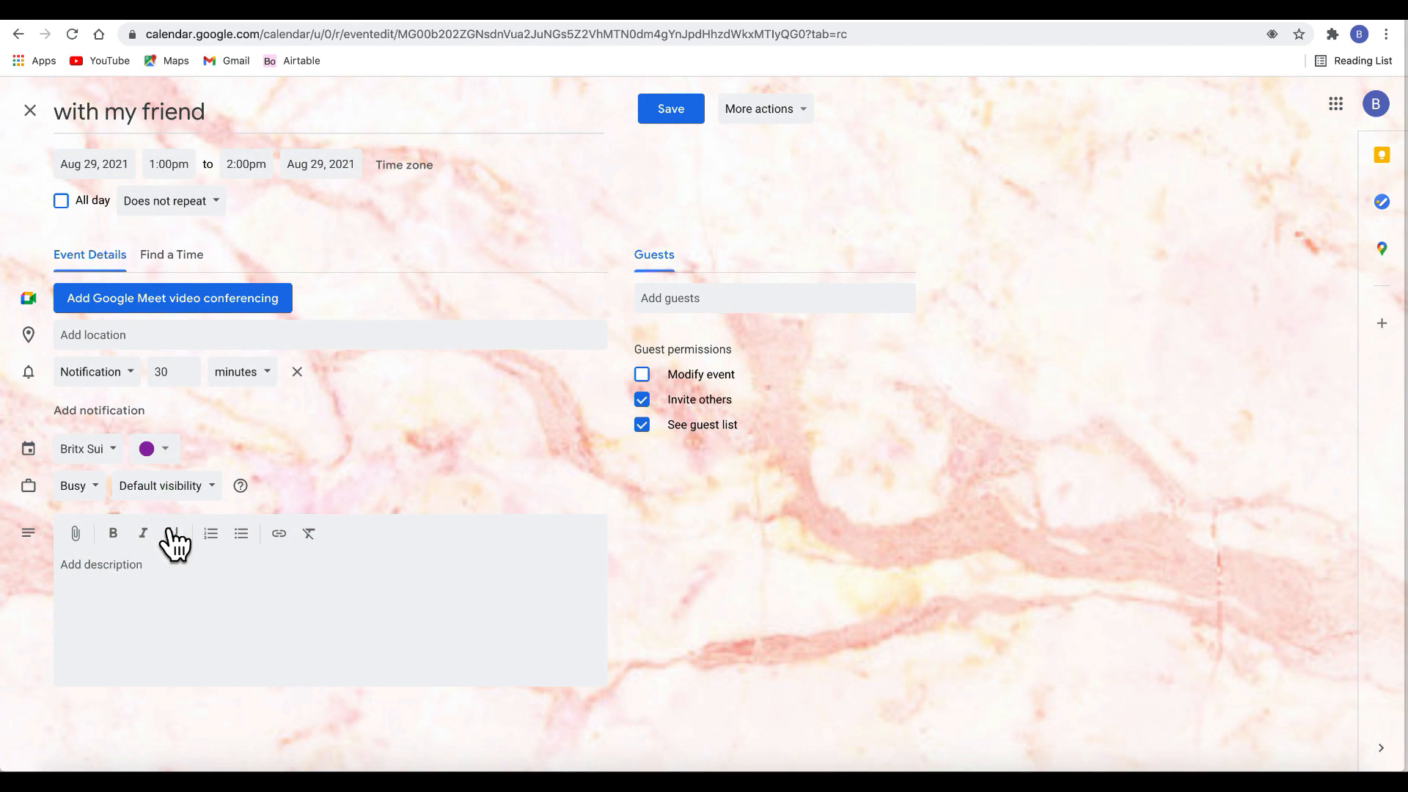
left_click(662, 112)
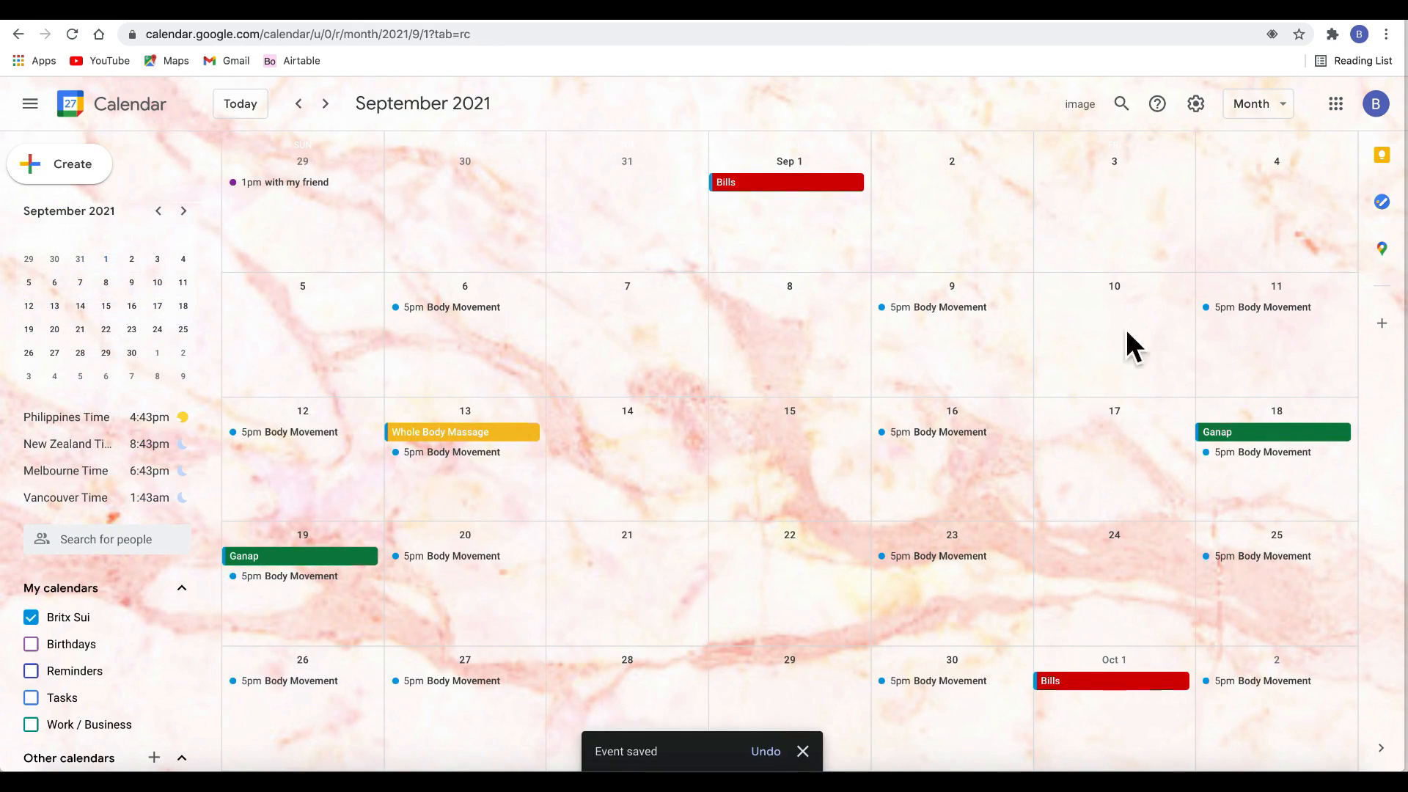
- Reassign the September 18–19 Ganap event to the Birthdays calendar and save it
left_click(1245, 435)
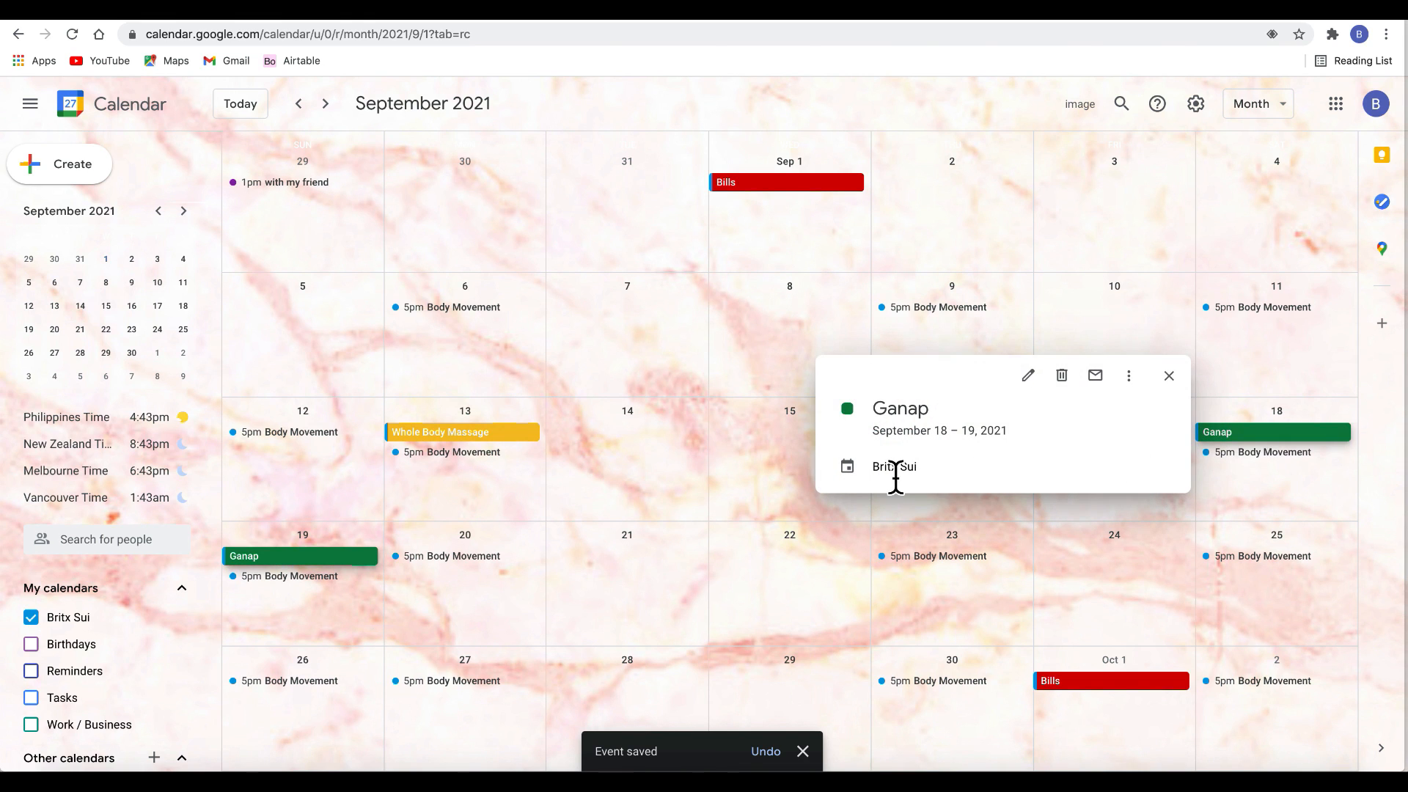
left_click(1028, 377)
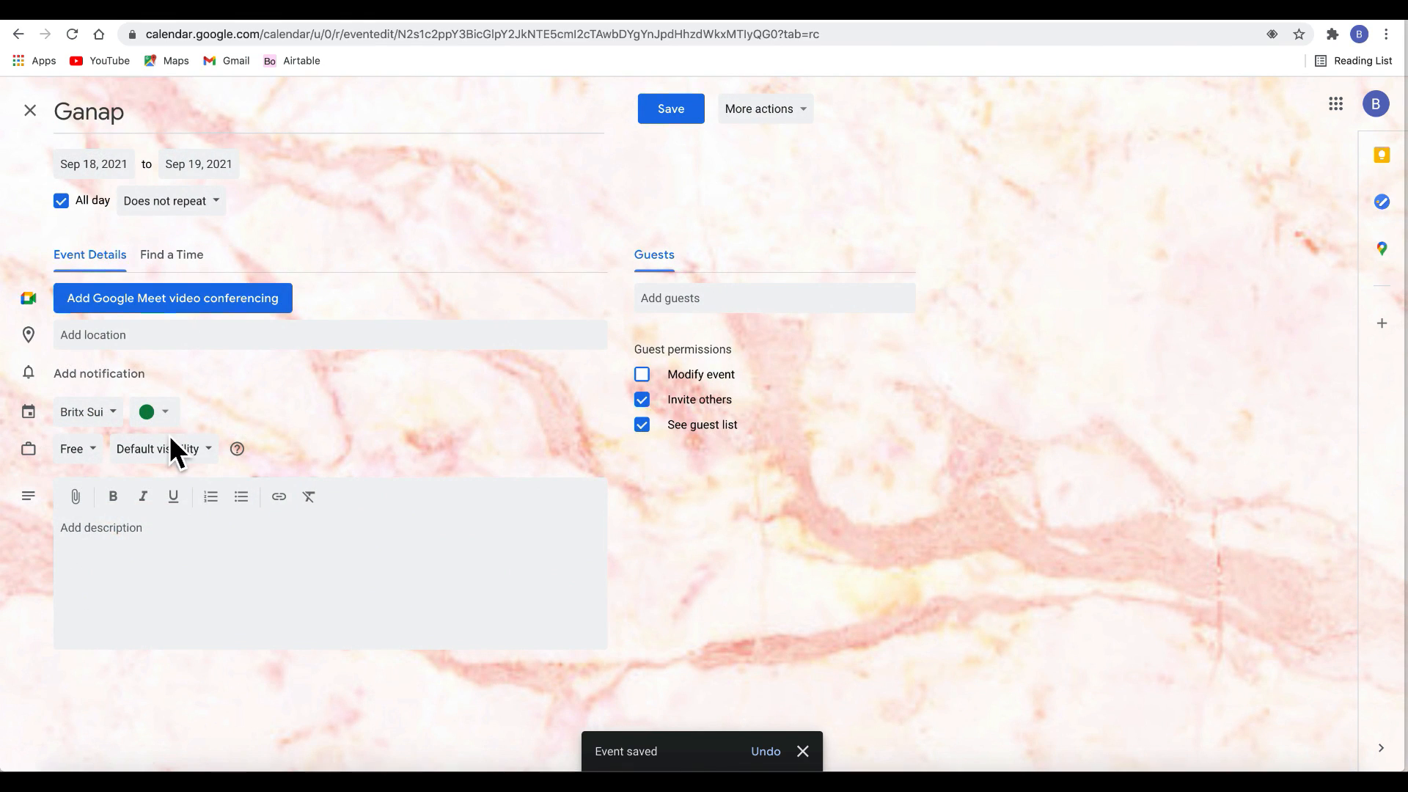
left_click(97, 416)
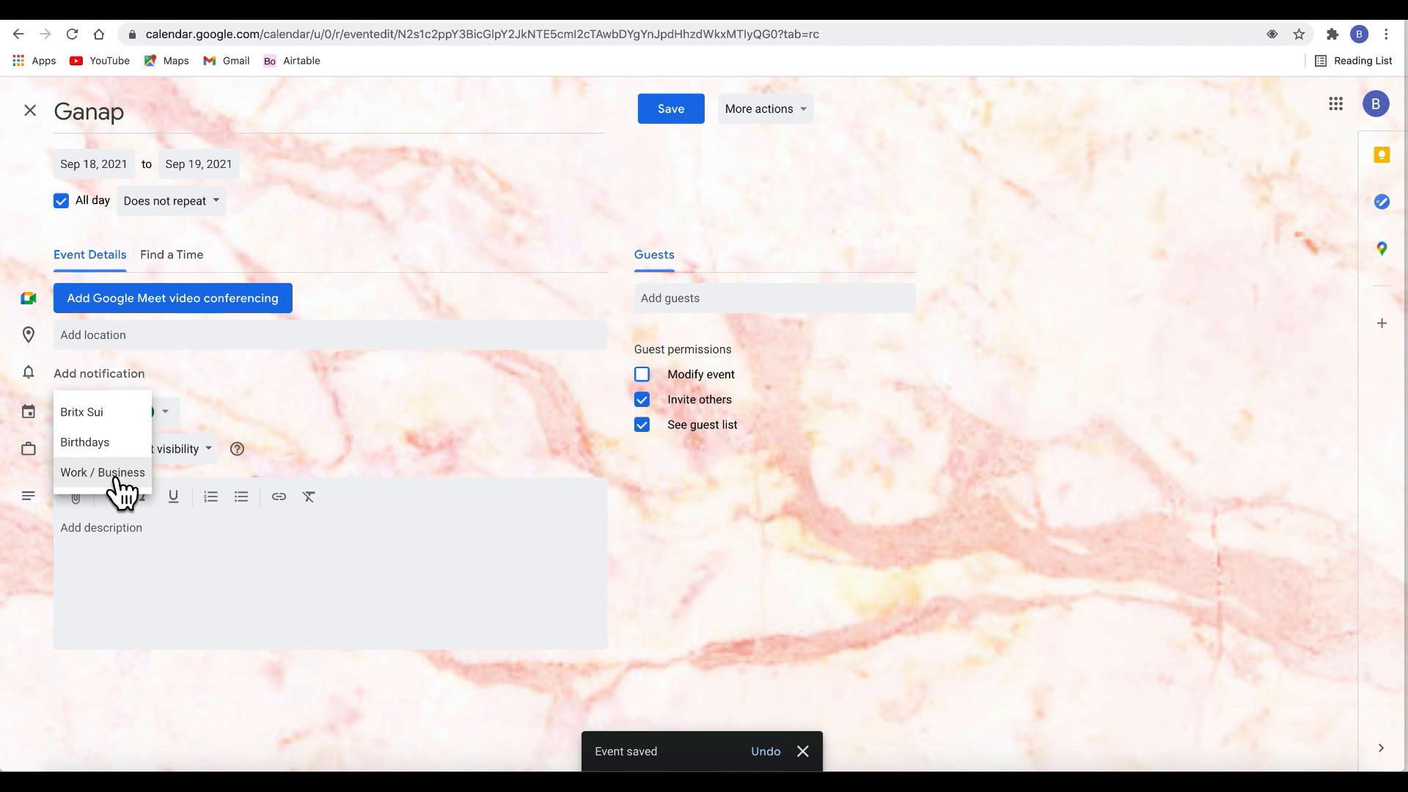
left_click(112, 447)
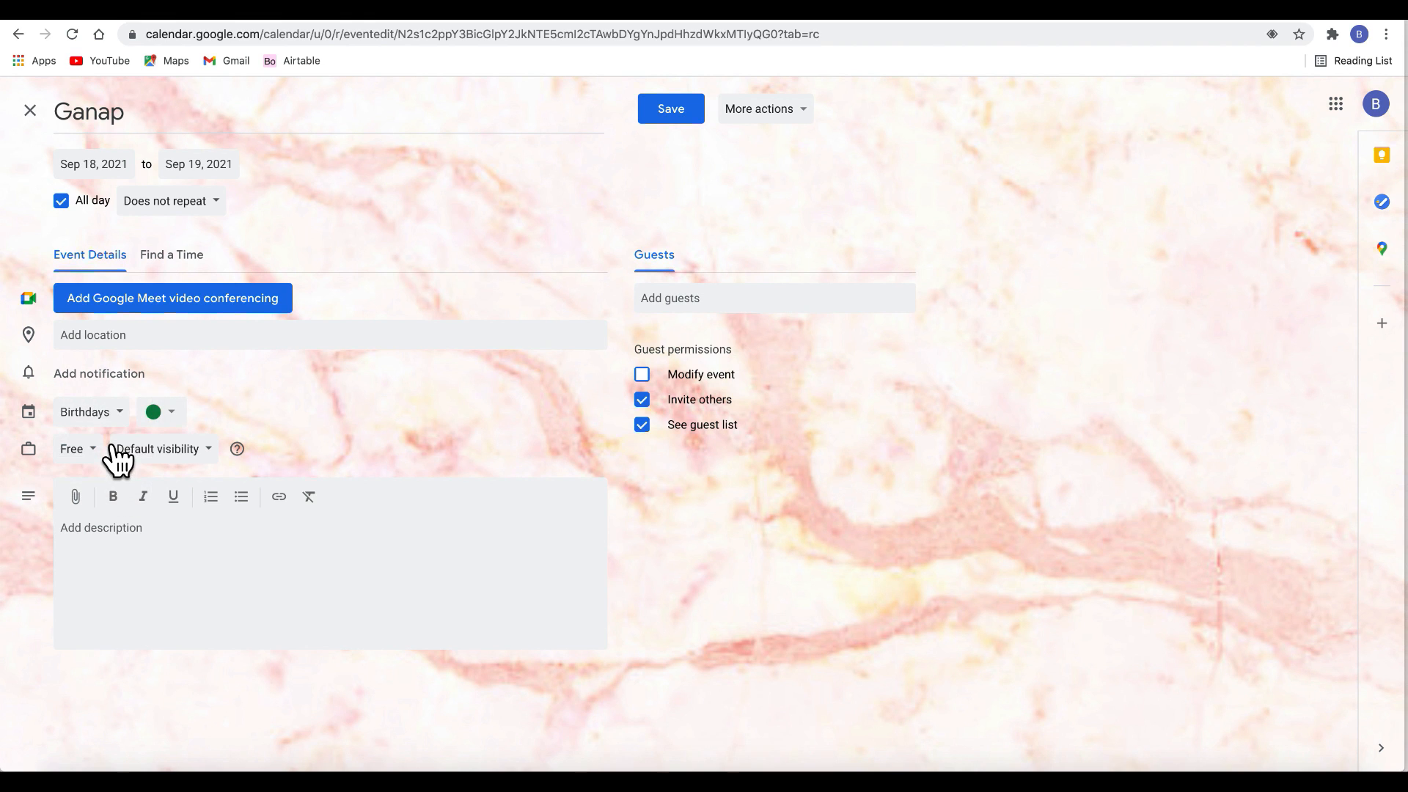
left_click(671, 115)
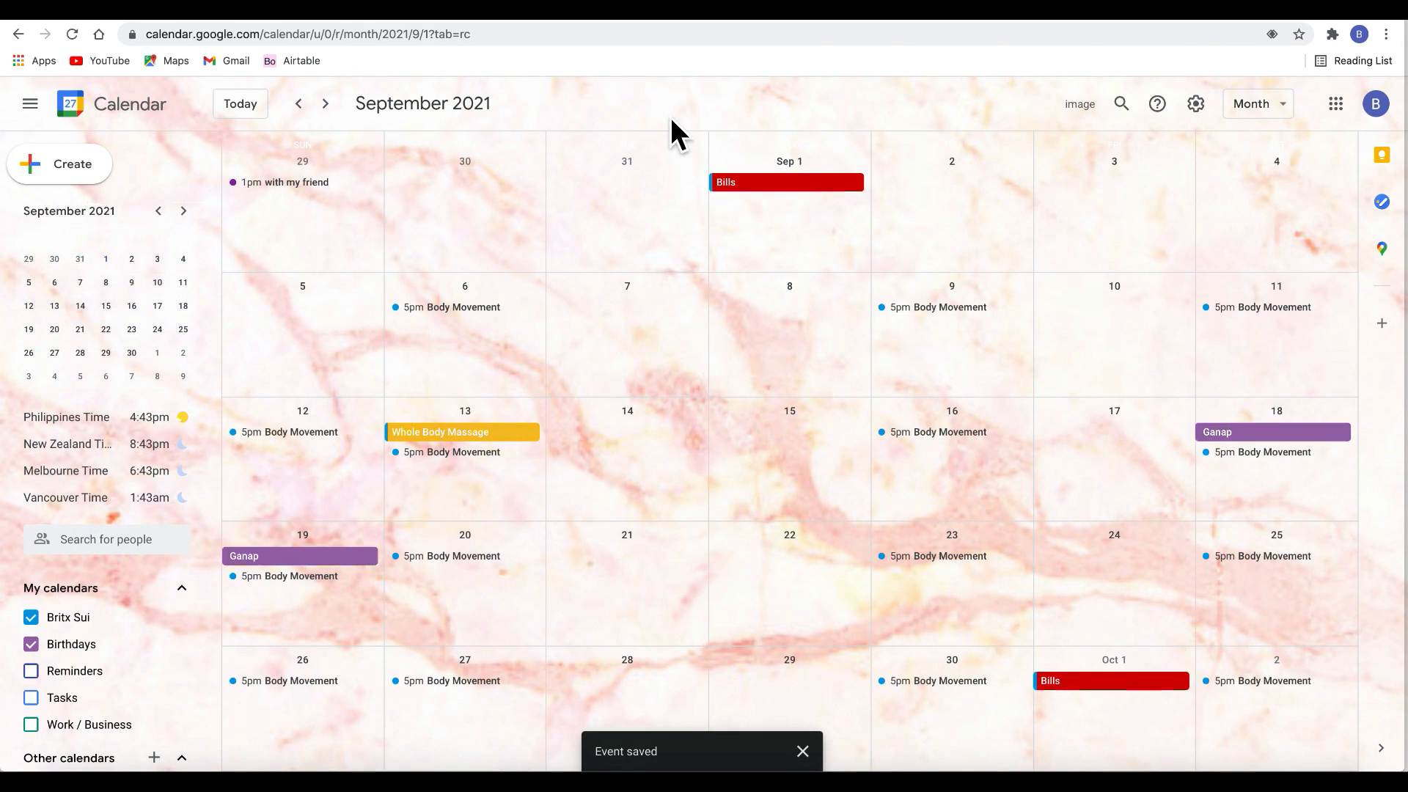
- Rename the Birthdays calendar as "Birthdays / Special Events" in its settings and return to the month view
left_click(181, 645)
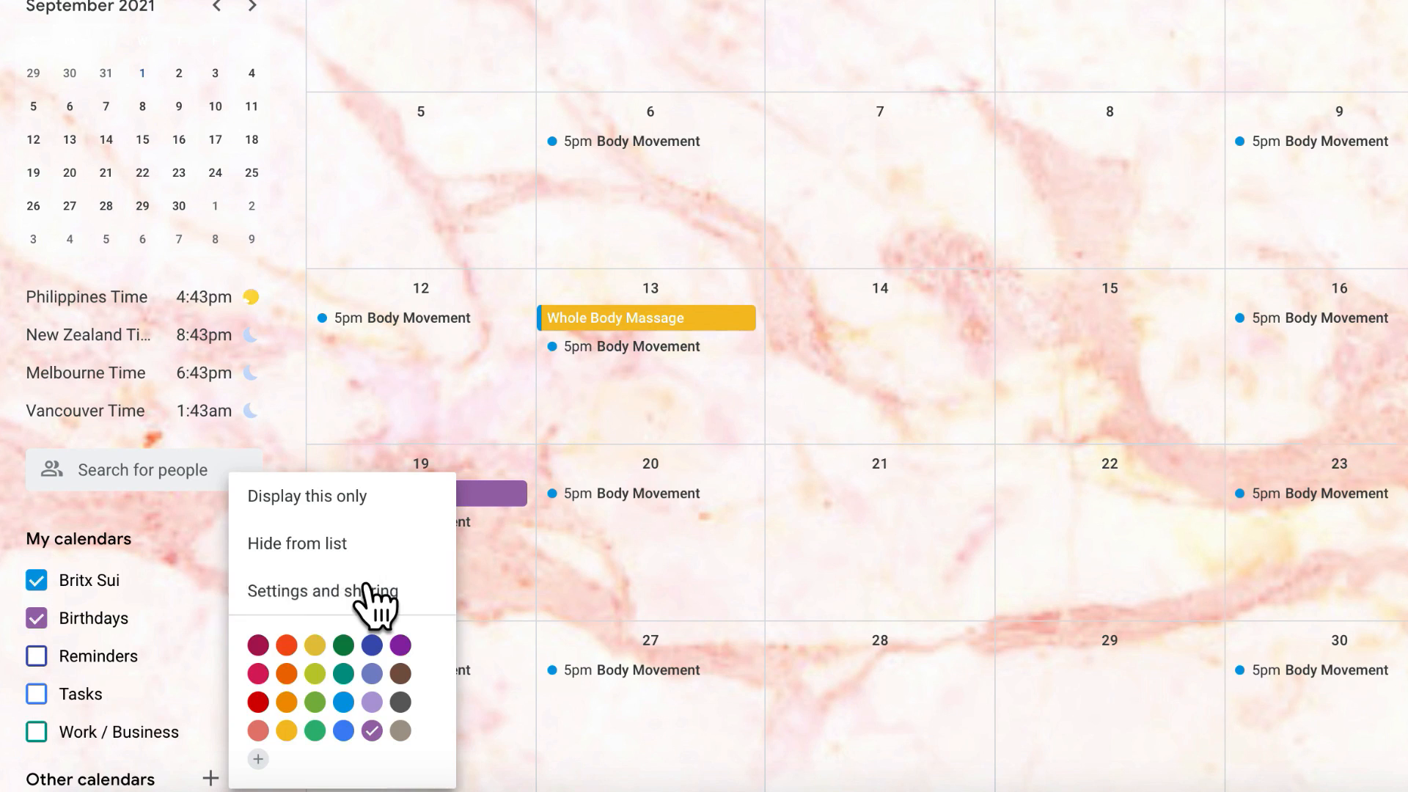
left_click(272, 631)
left_click(437, 213)
type("/ Spe")
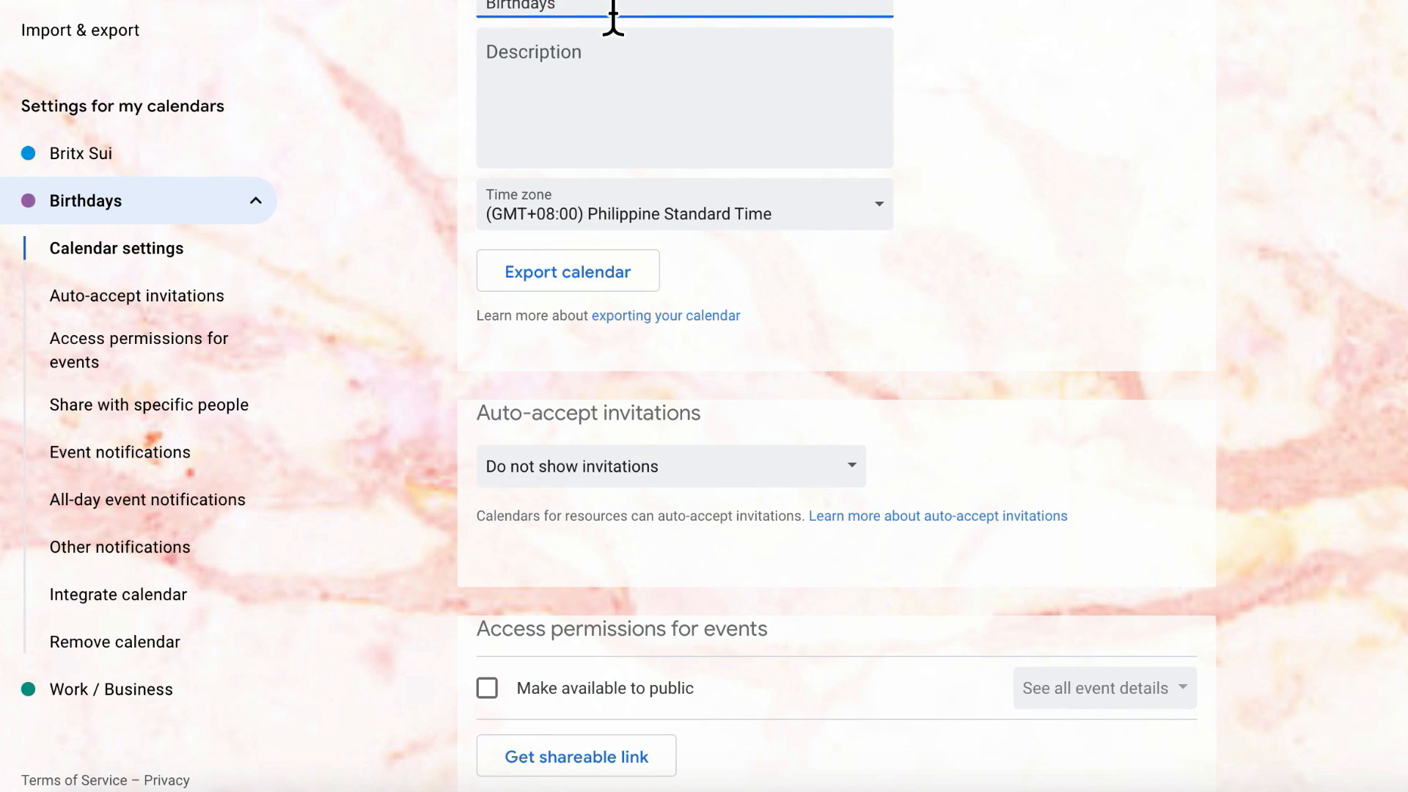
type("cial E")
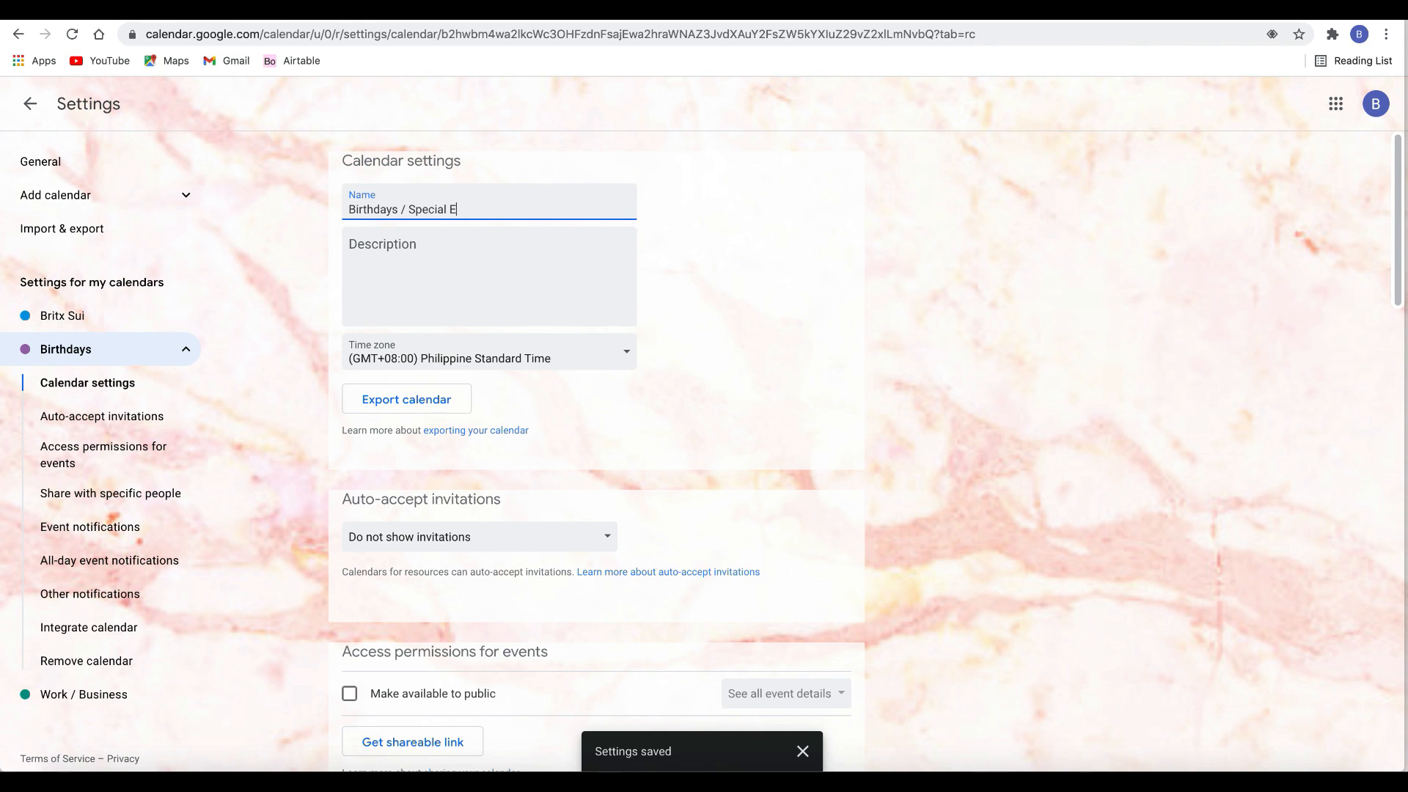
type("vents")
left_click(29, 103)
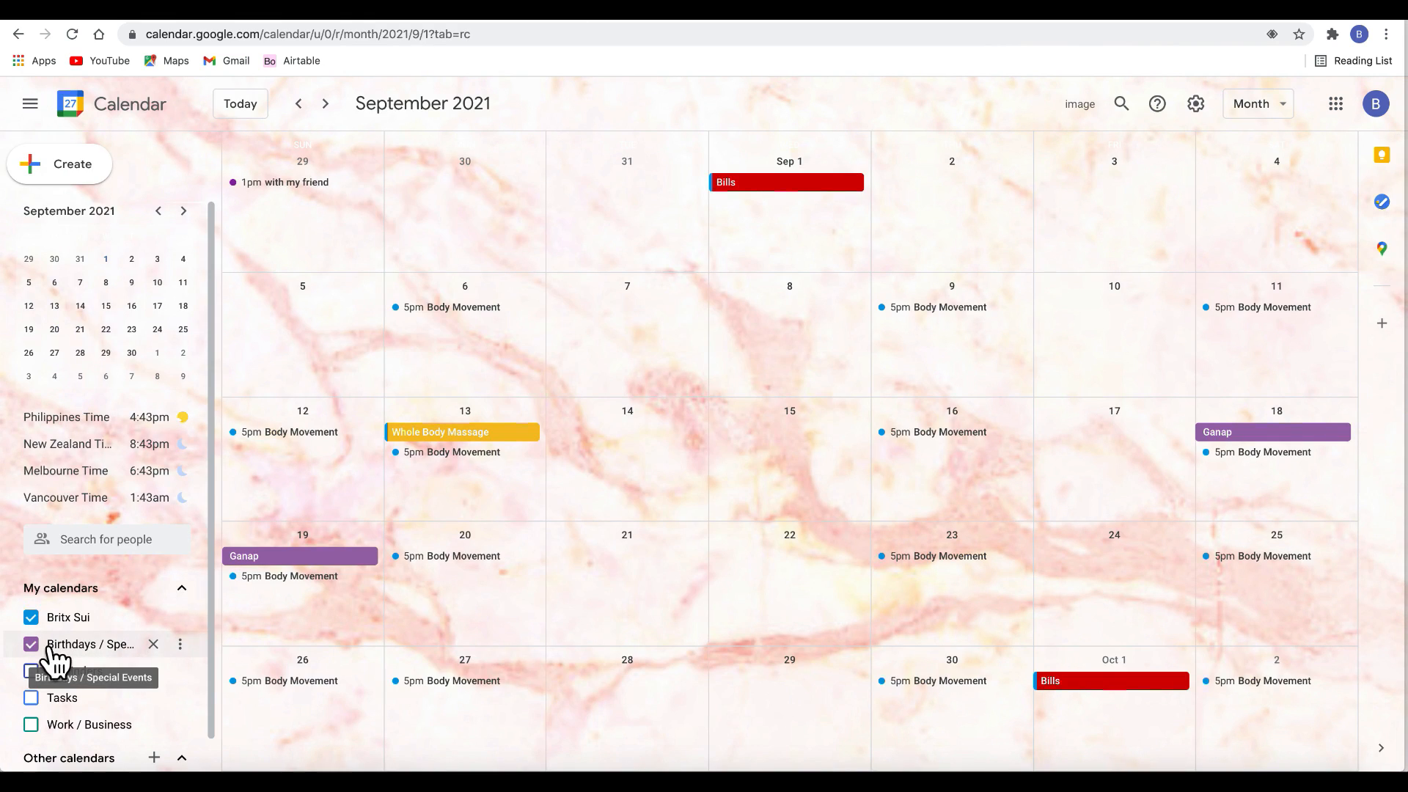
- Hide and show the Birthdays / Special Events calendar to check which events belong to it
left_click(31, 645)
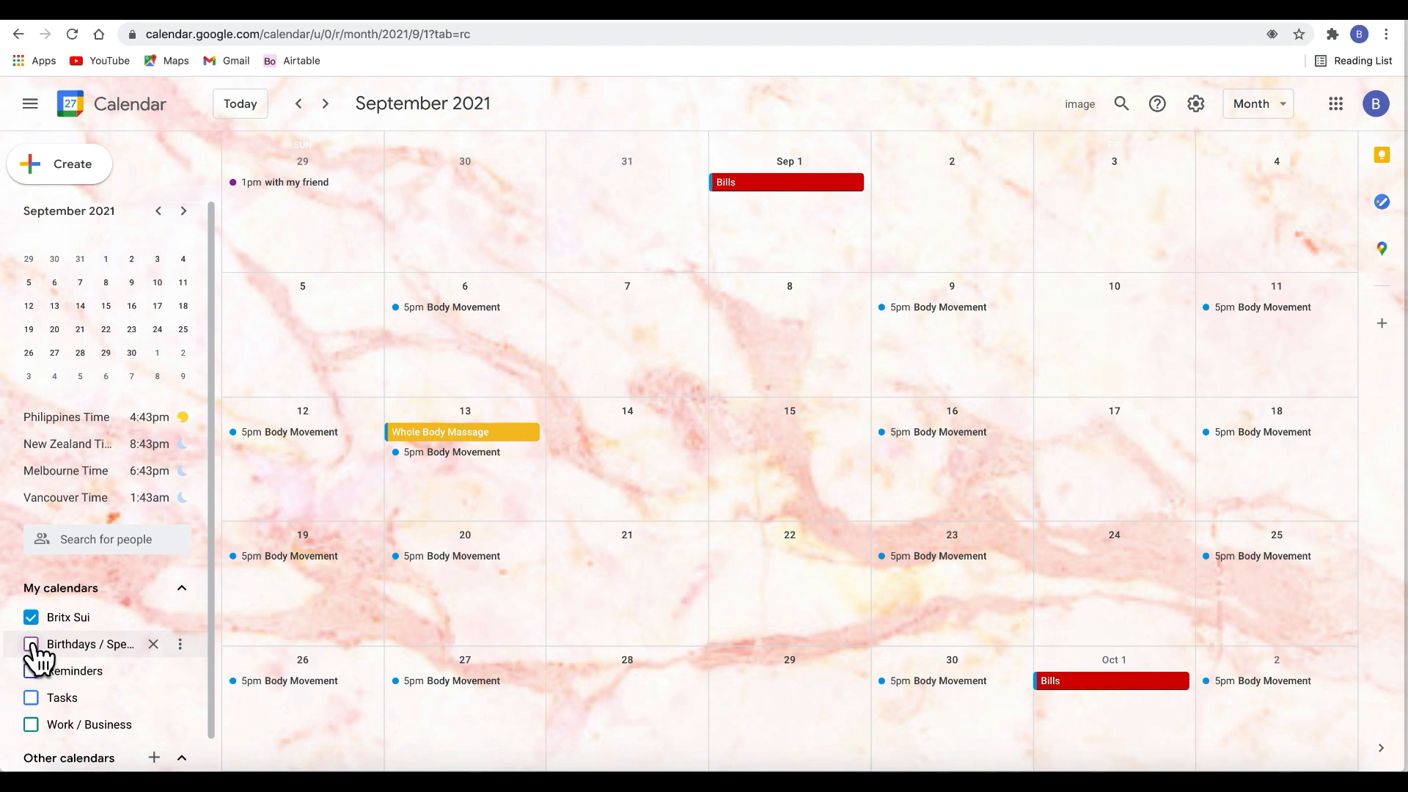
left_click(31, 645)
left_click(31, 645)
left_click(31, 644)
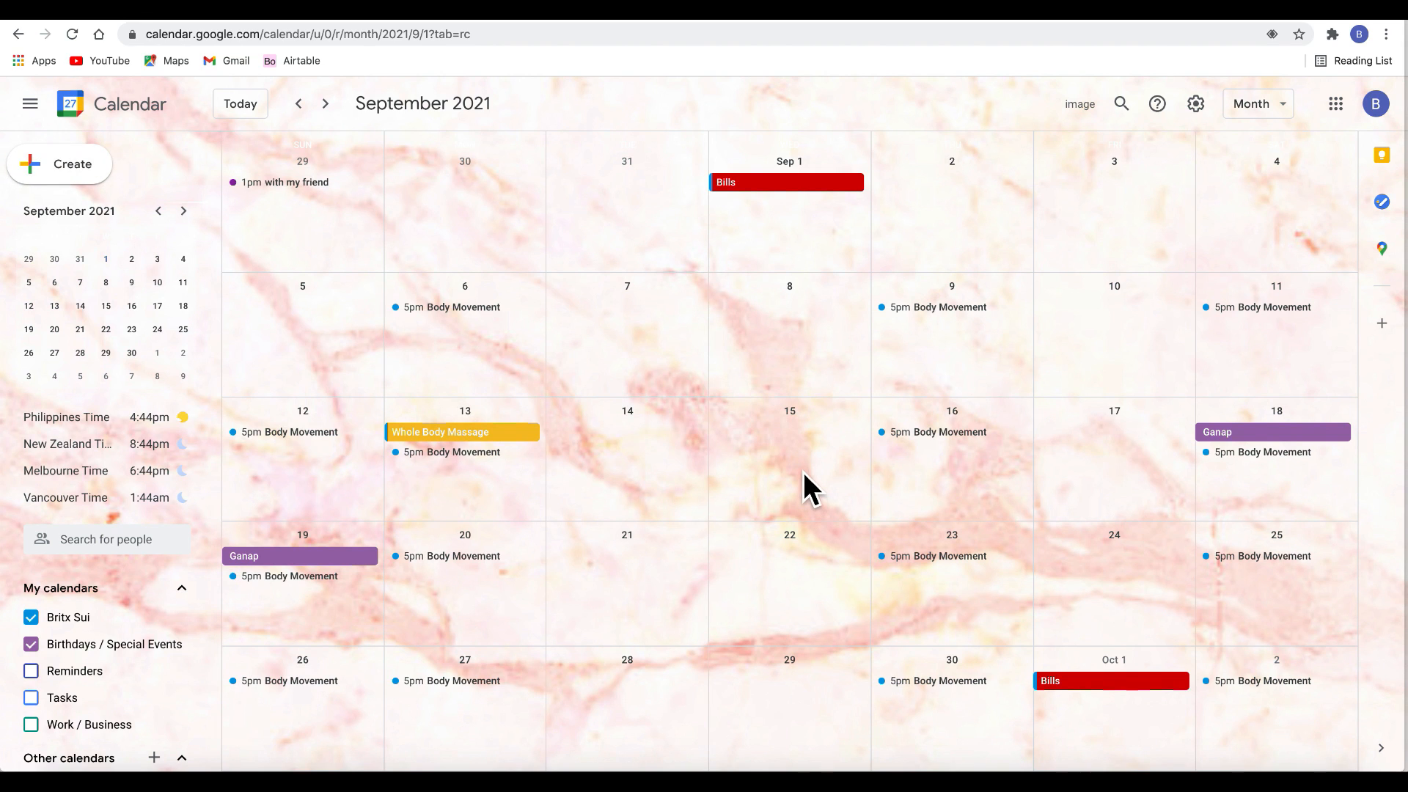
- Create an all-day event titled "Video" on September 15, 2021 in the Work / Business calendar and save it
double_click(801, 451)
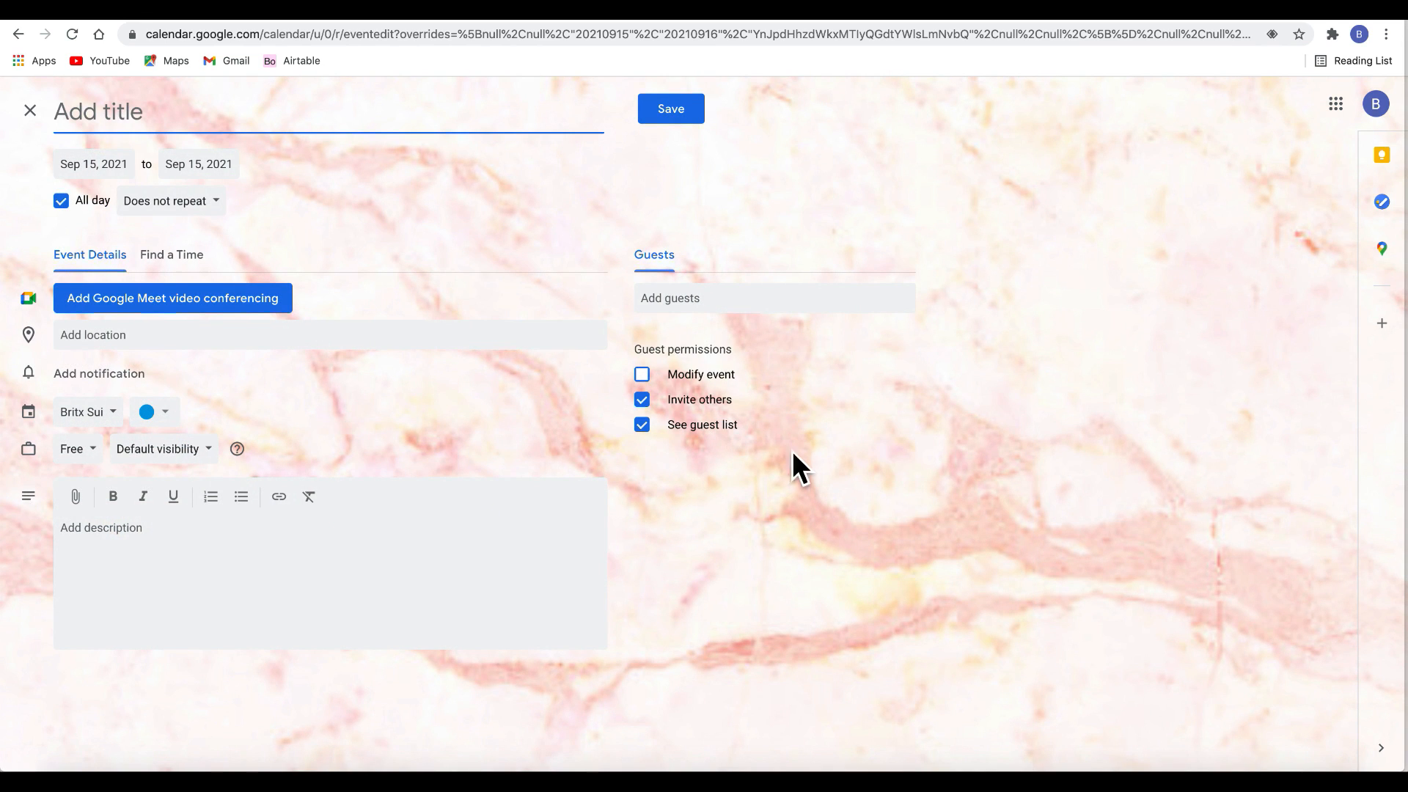
type("Video")
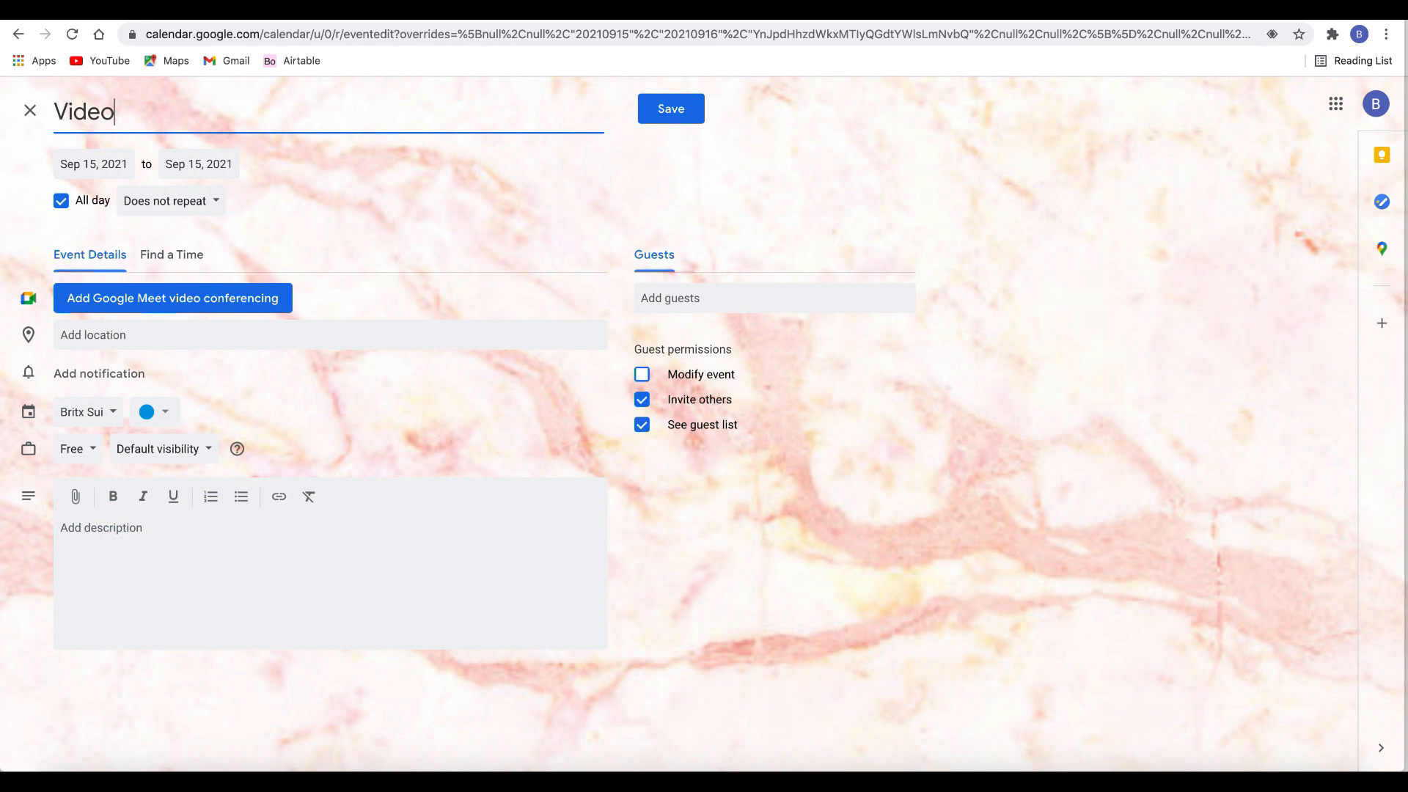
left_click(82, 412)
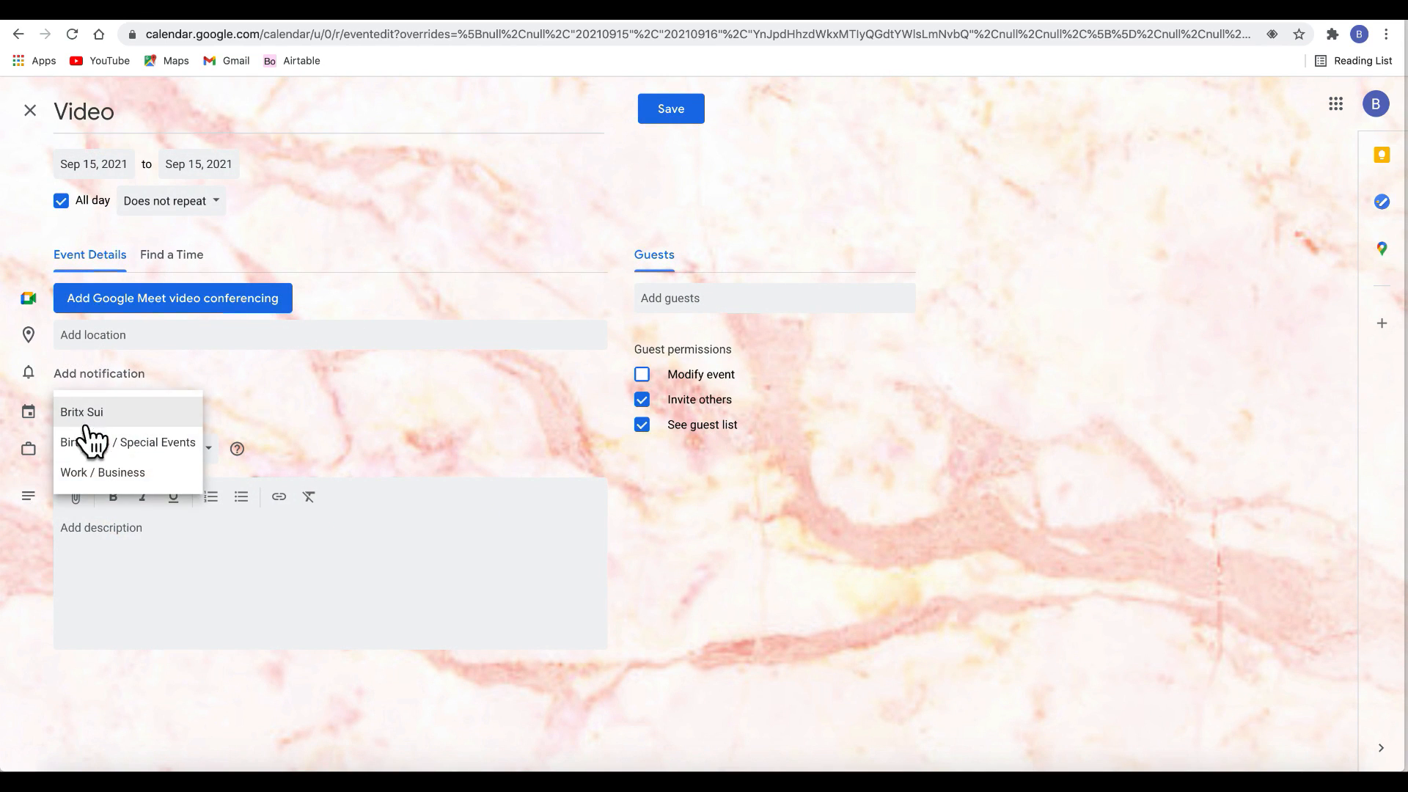
left_click(126, 475)
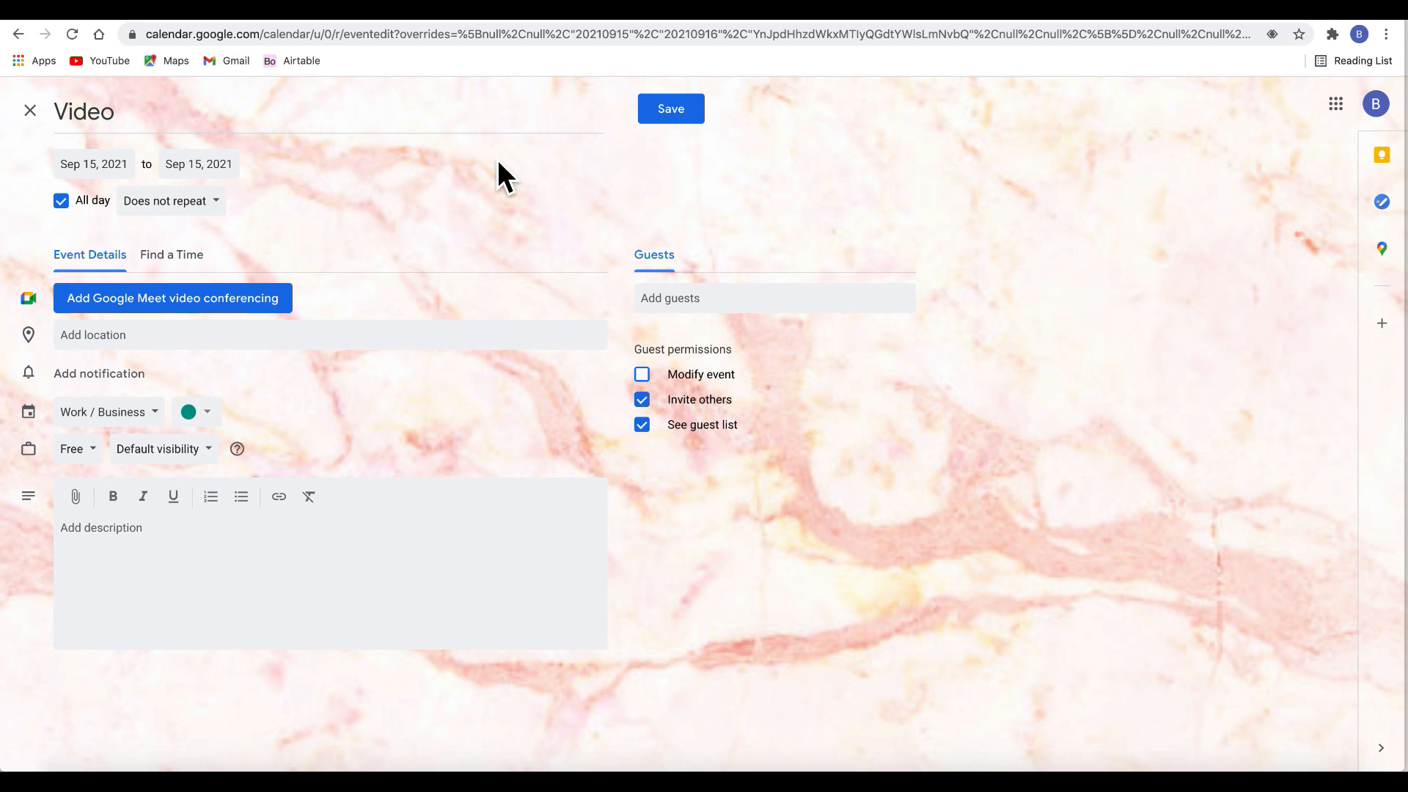
left_click(682, 110)
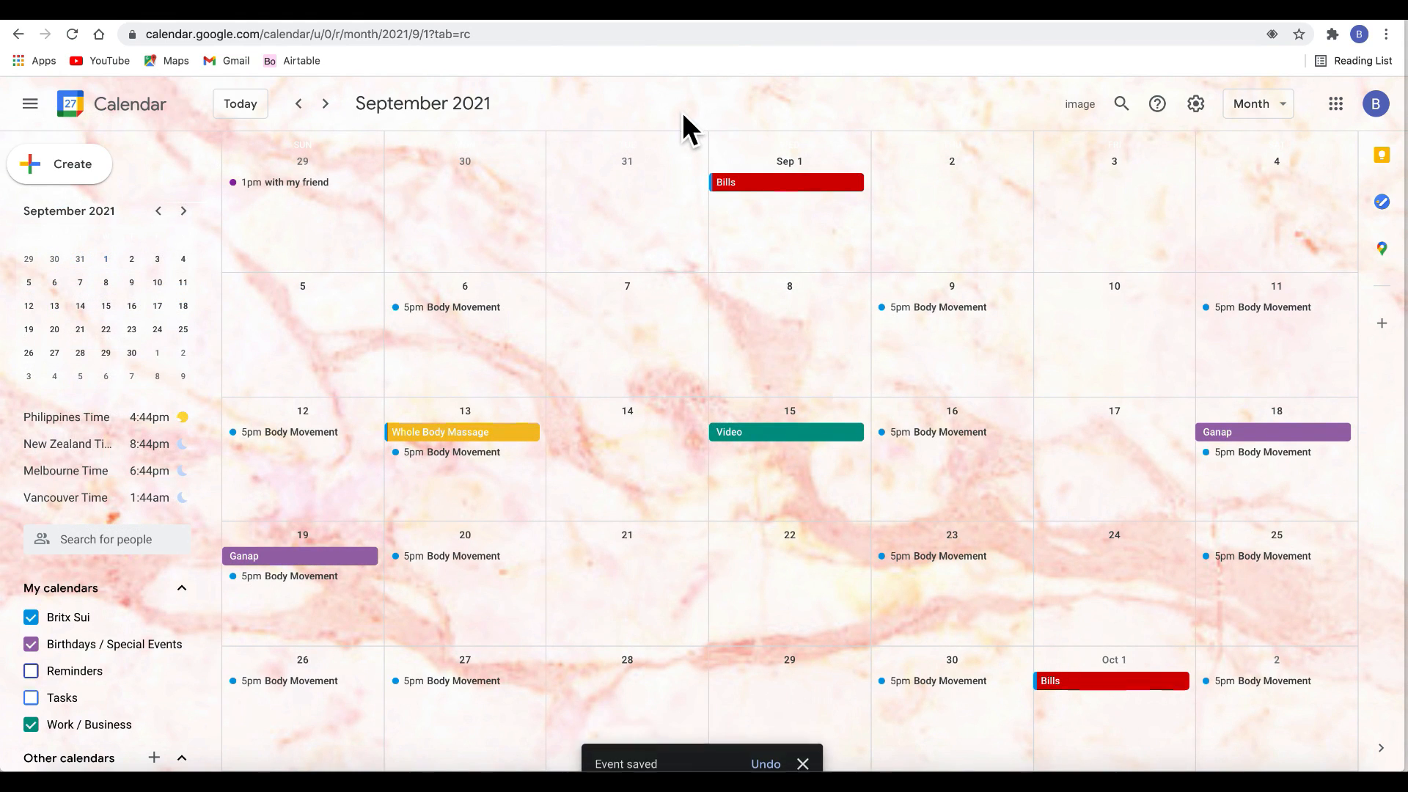
- Toggle the Work / Business calendar's visibility to check its events, leaving the calendar hidden
left_click(31, 726)
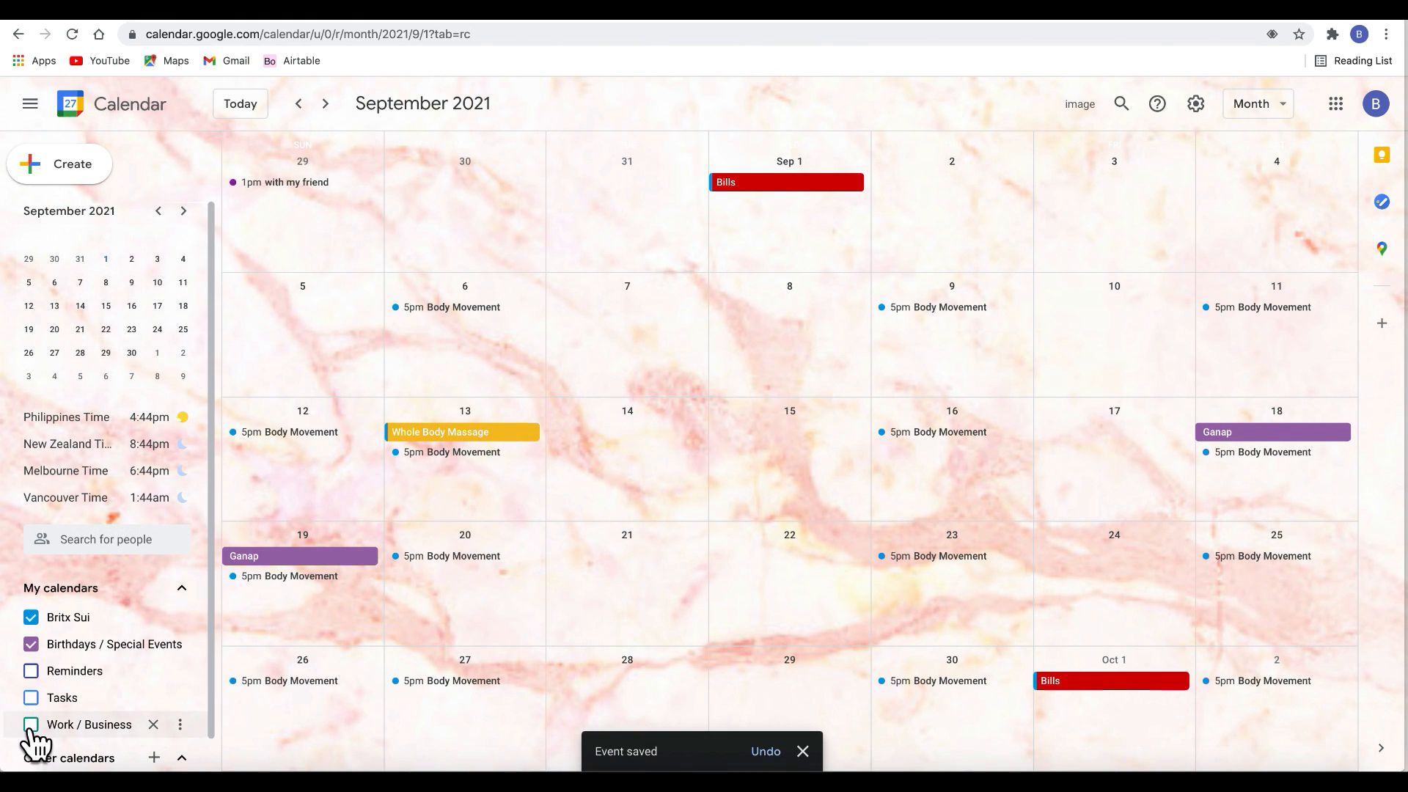
left_click(31, 726)
left_click(31, 726)
left_click(31, 726)
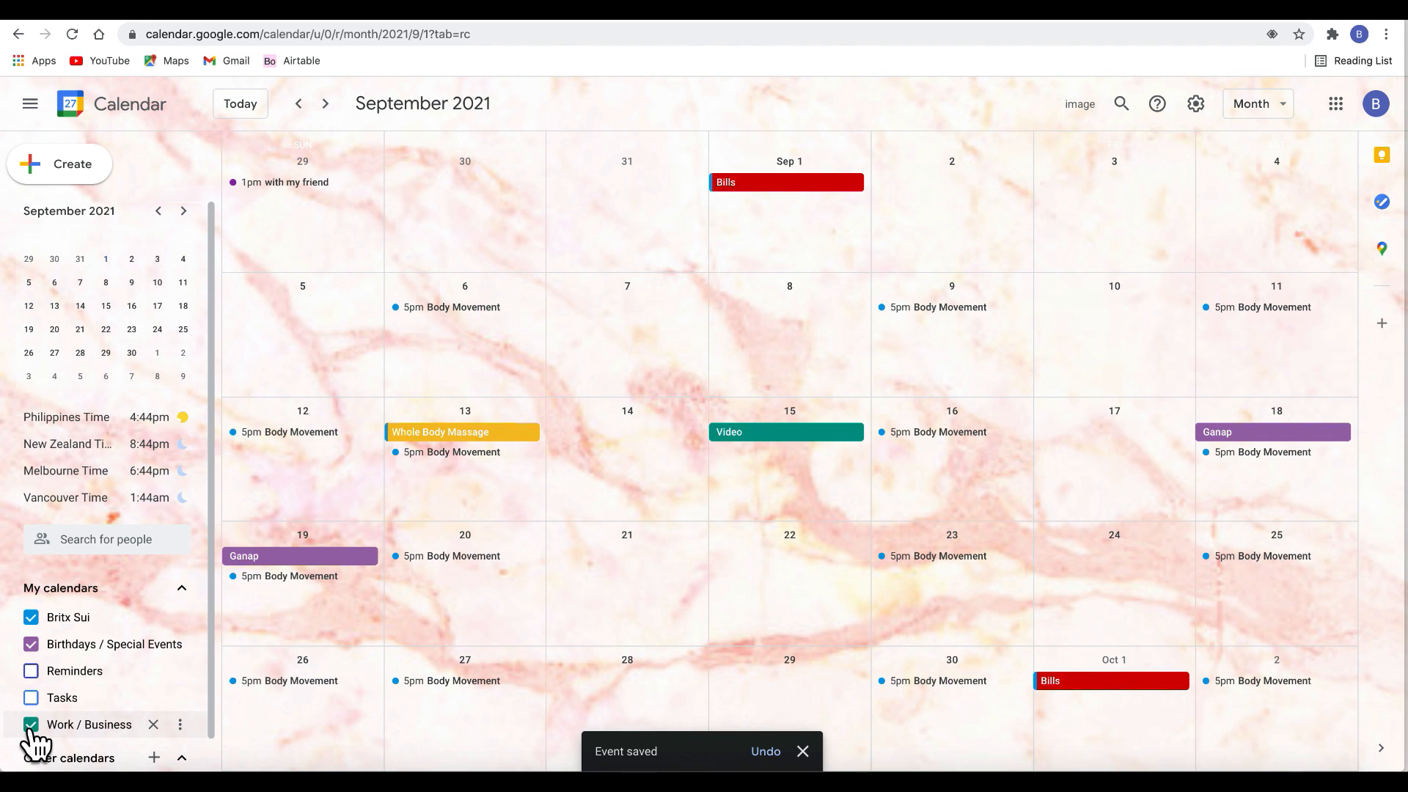
left_click(31, 726)
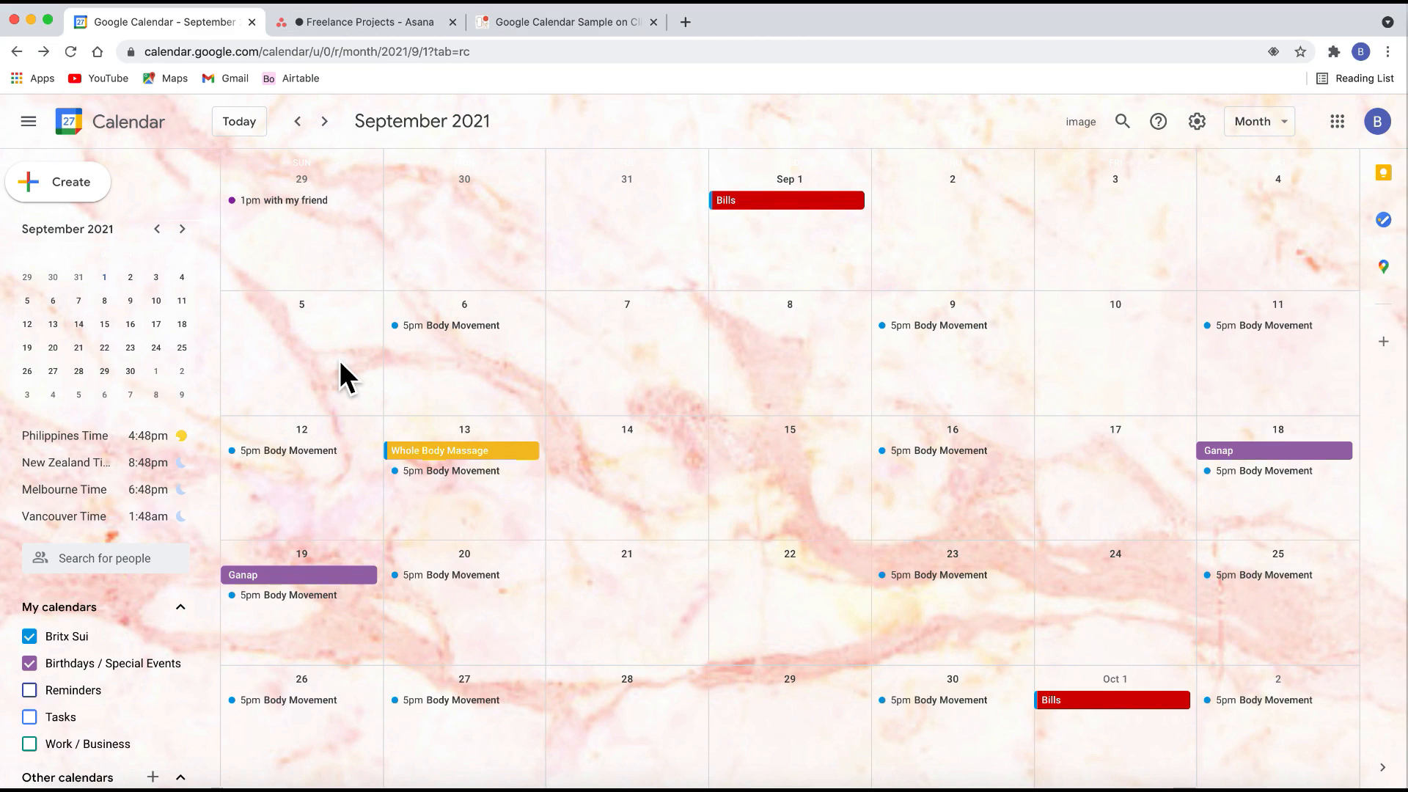
- In Asana, export the Freelance Projects project with Sync to calendar and copy its Google Calendar link
left_click(367, 25)
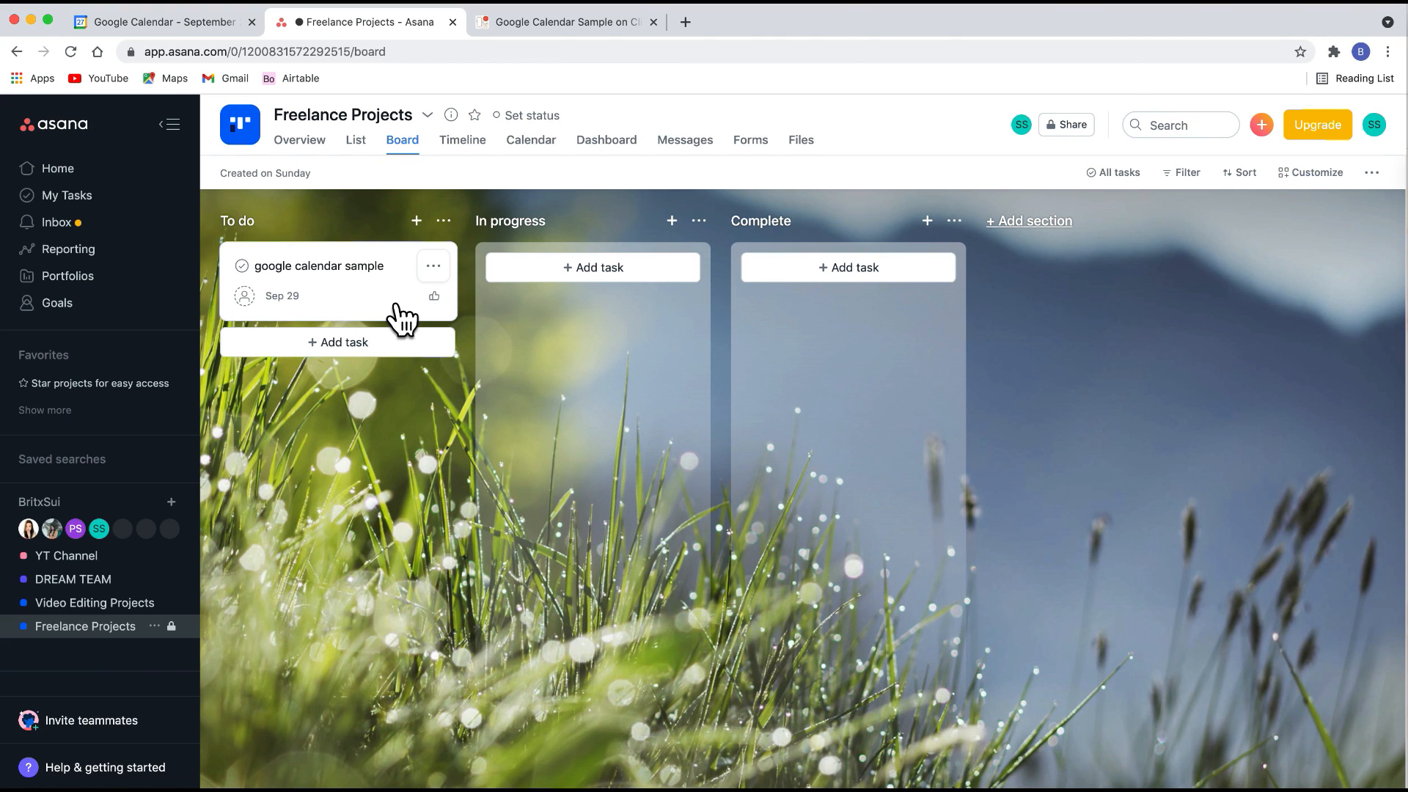
left_click(427, 115)
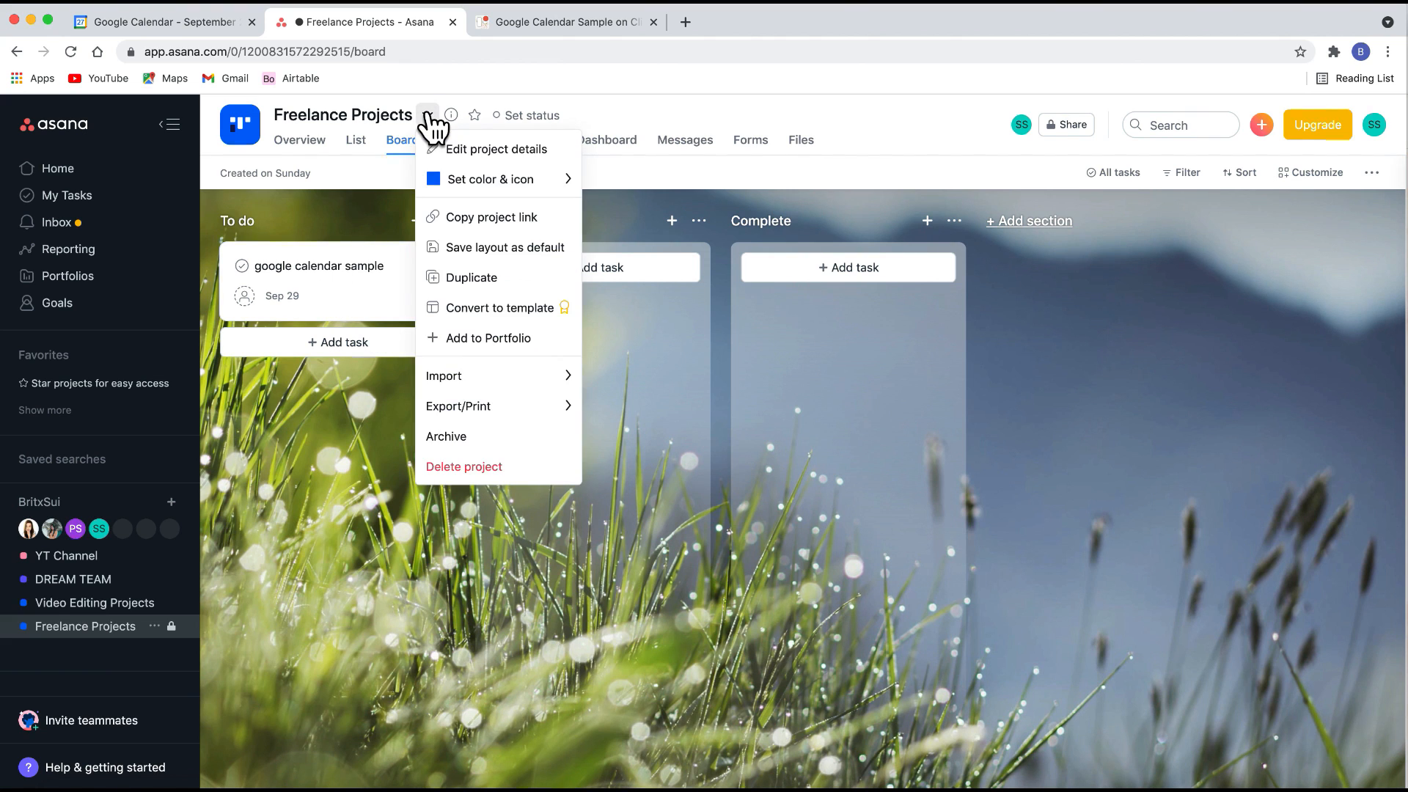
mouse_move(534, 409)
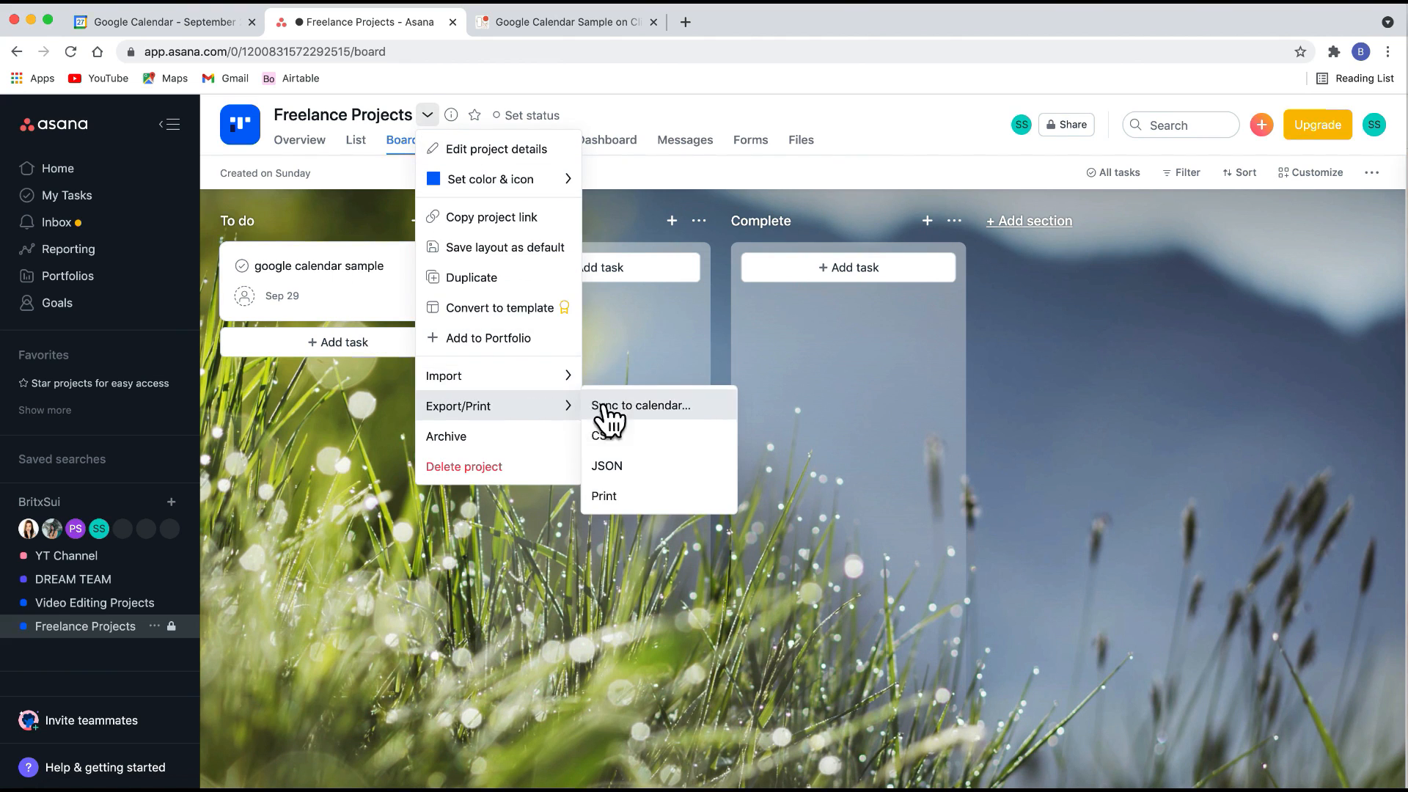
left_click(704, 411)
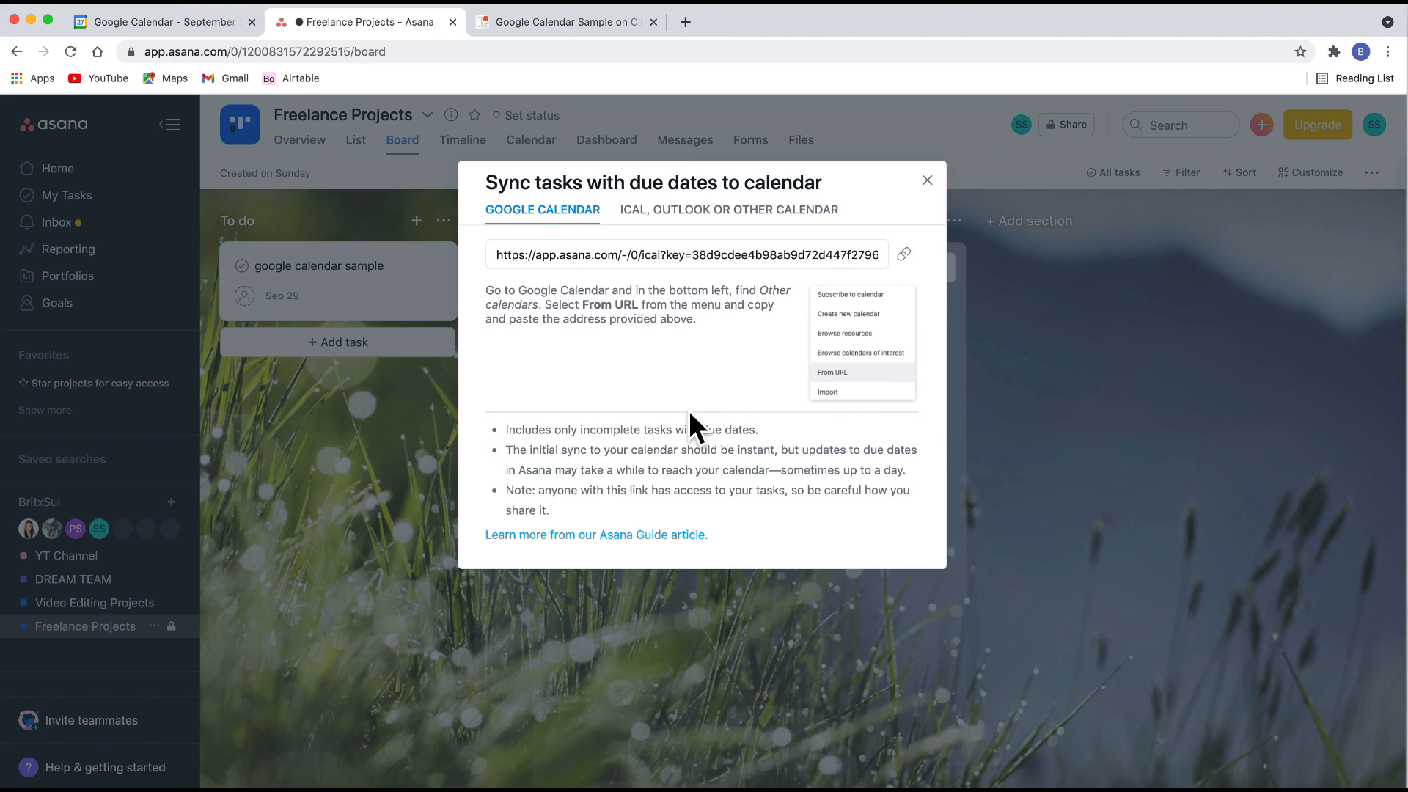
left_click(904, 254)
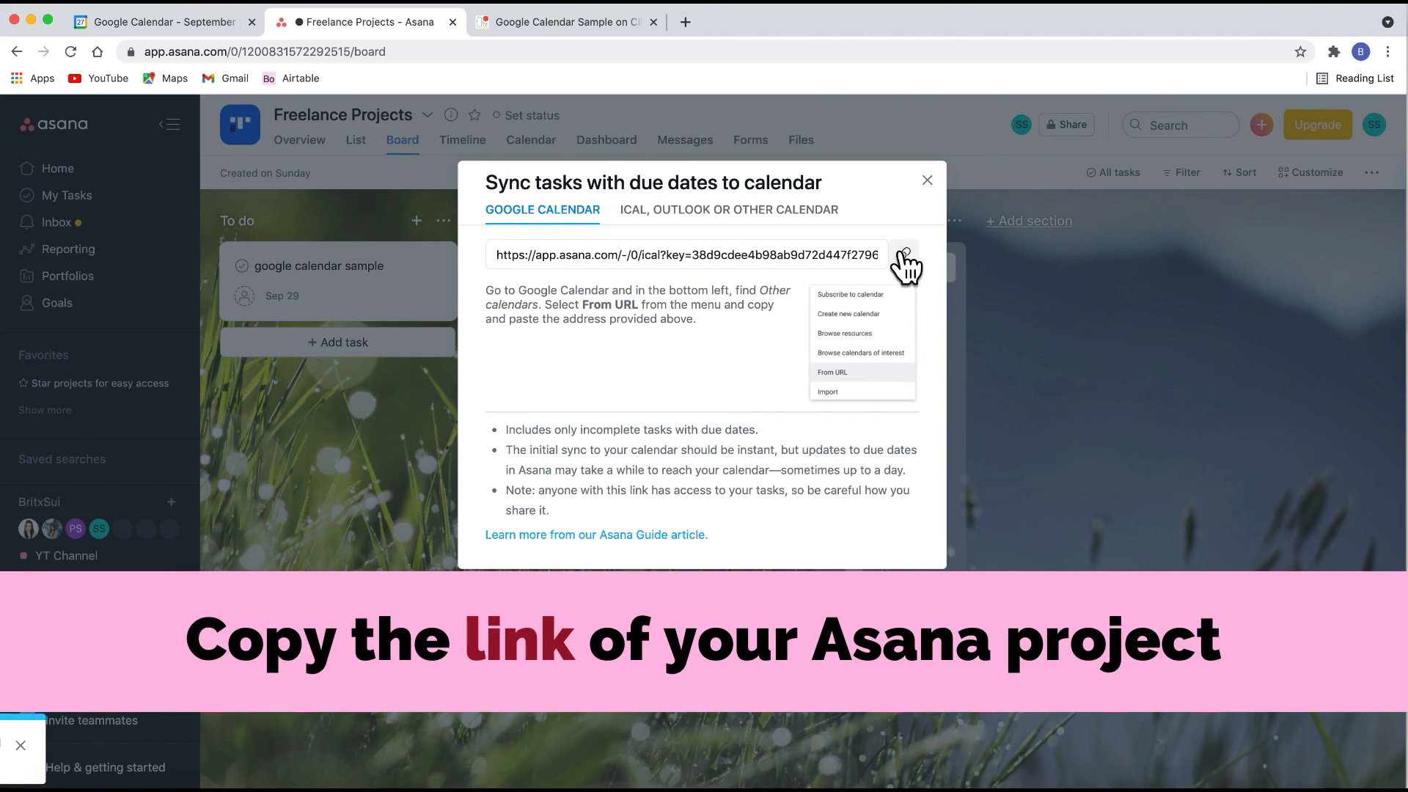
- Switch to Google Calendar, add another calendar from URL using the copied private Asana calendar link, and return to the month view
left_click(222, 19)
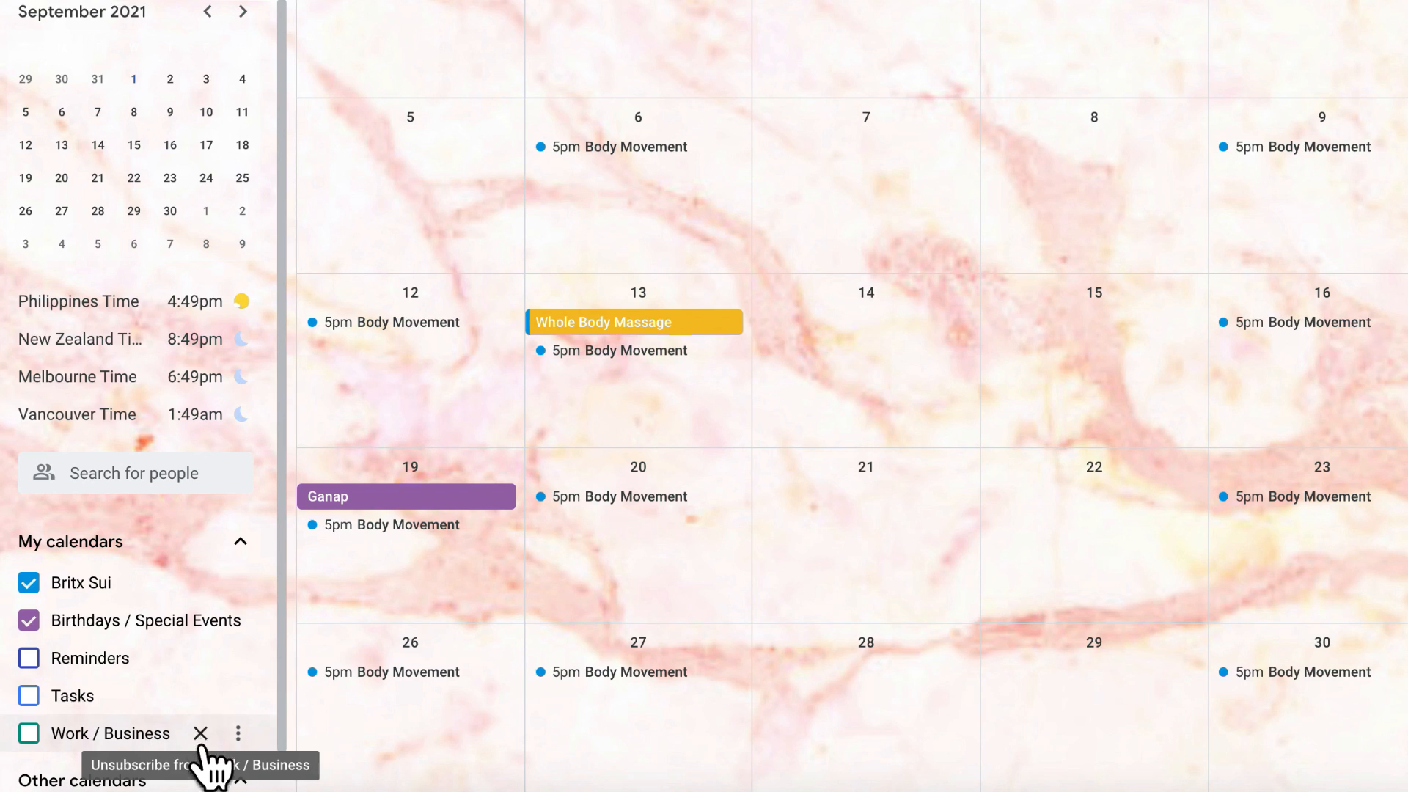
left_click(203, 779)
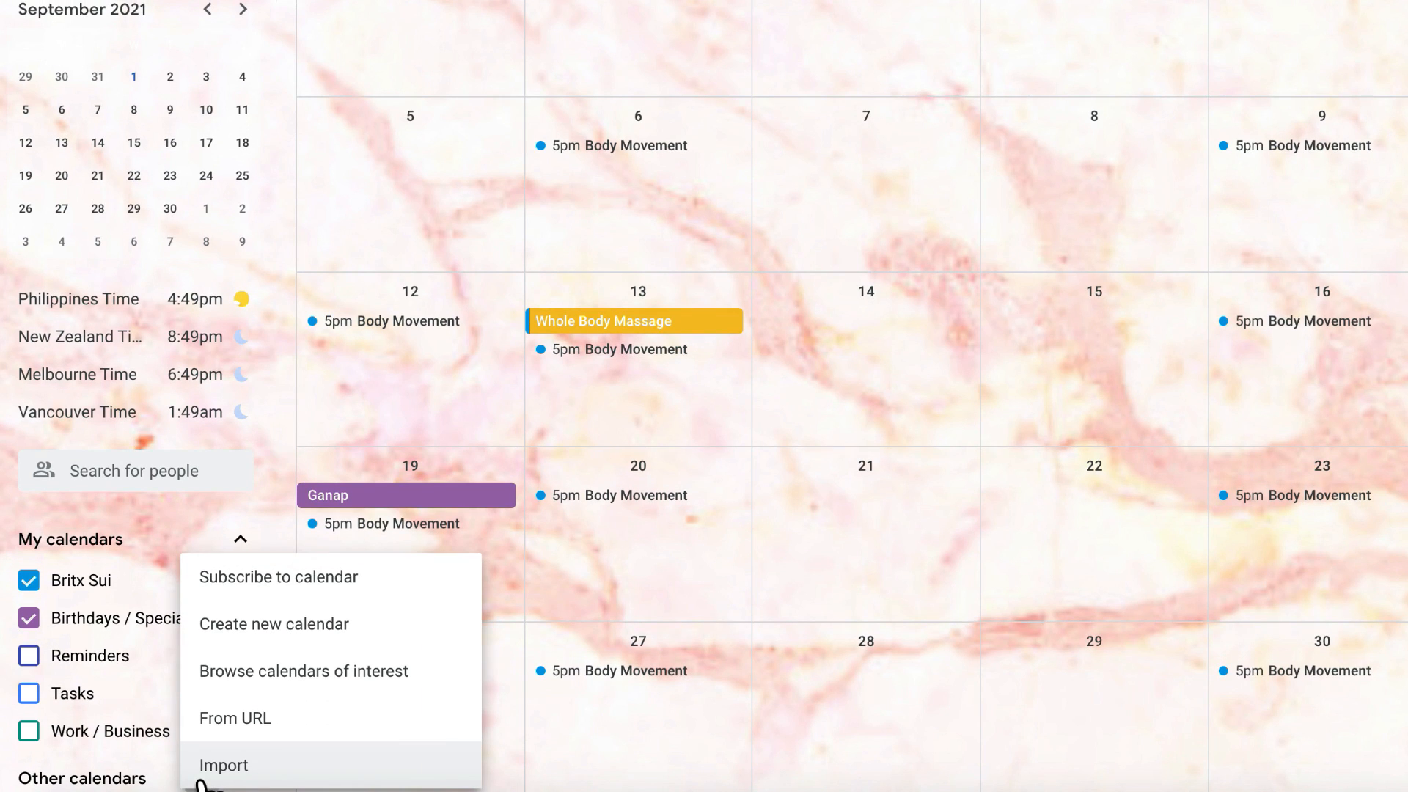
left_click(344, 715)
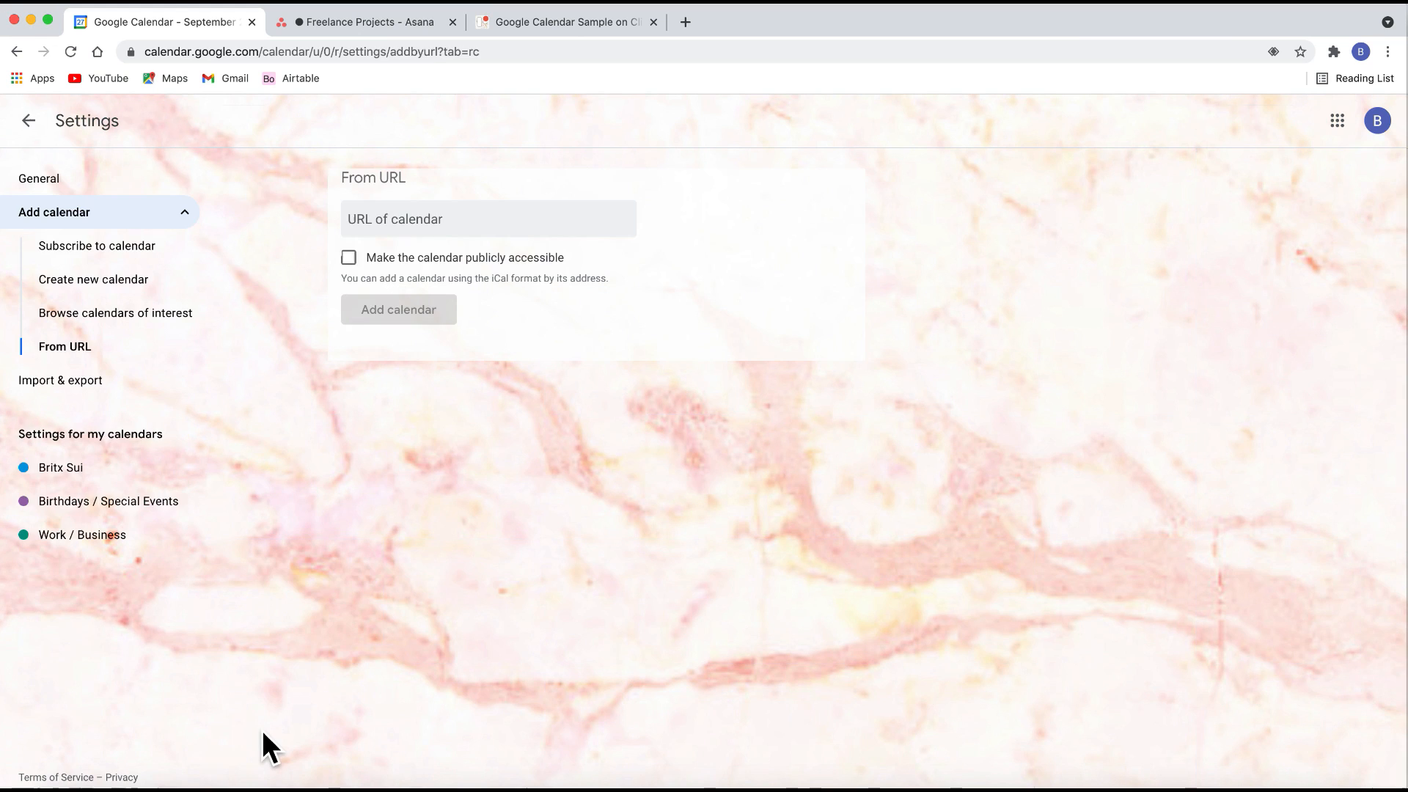
key("super+v")
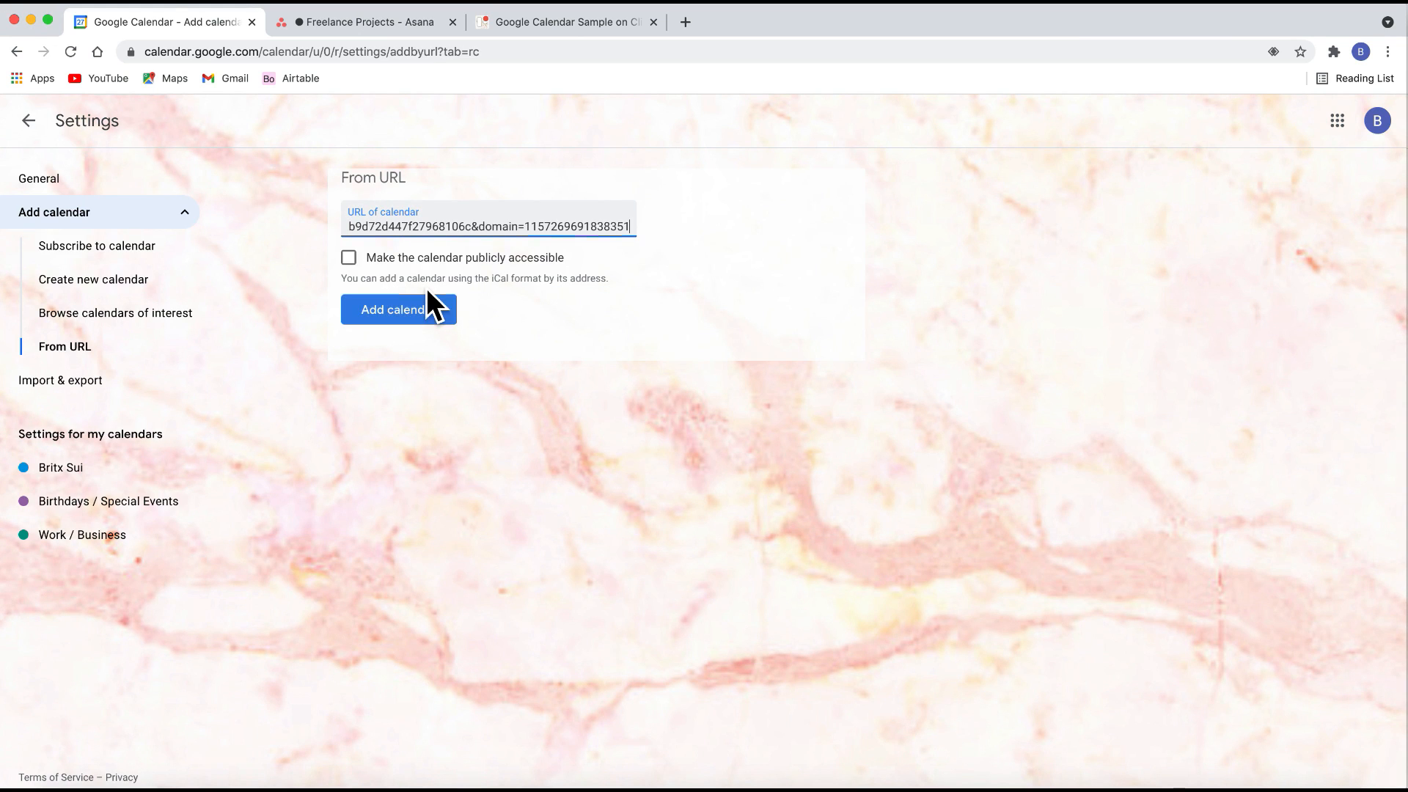
left_click(414, 320)
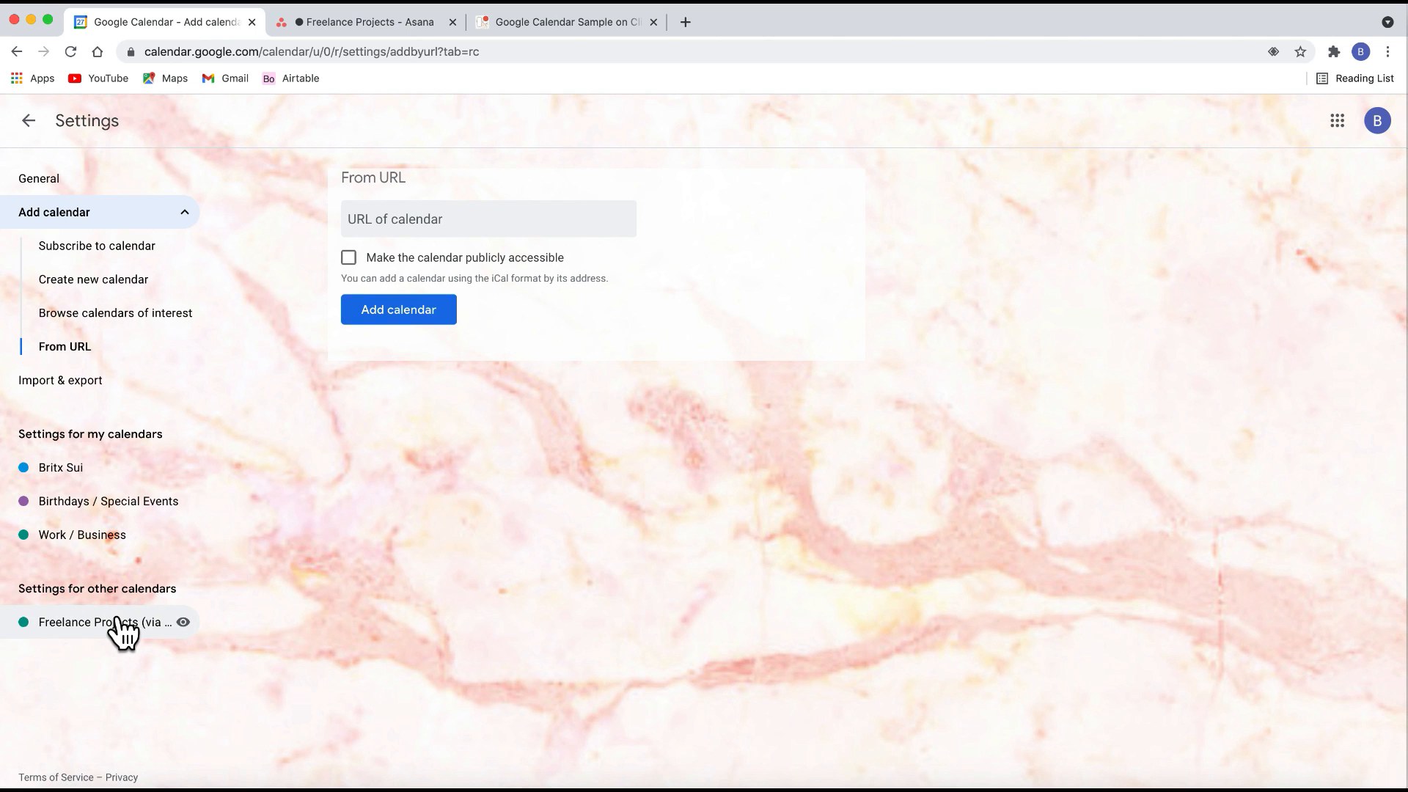
left_click(28, 121)
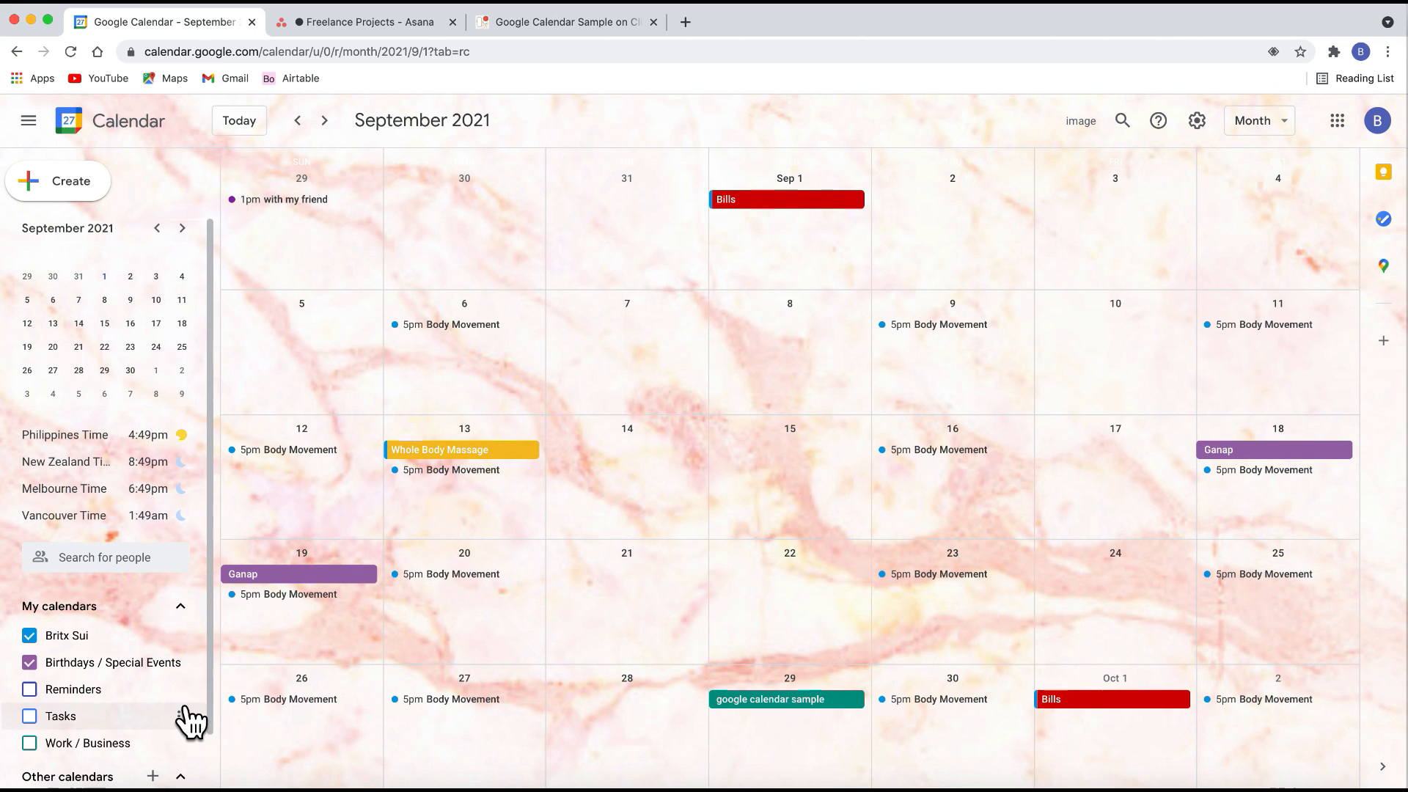
- Compare the synced "google calendar sample" event and calendar entry with the task's due date on the Asana board
scroll(166, 707, "down", 2)
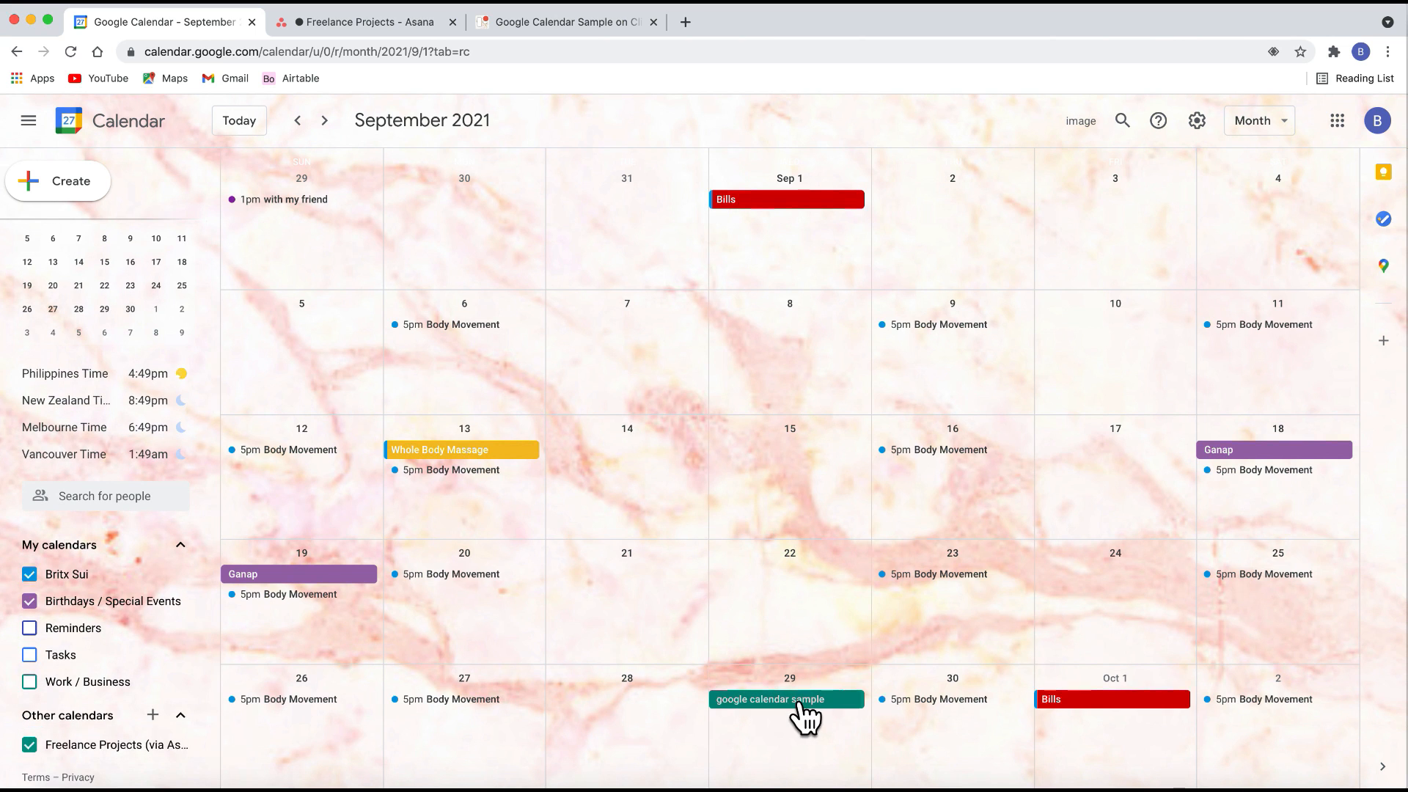
left_click(359, 22)
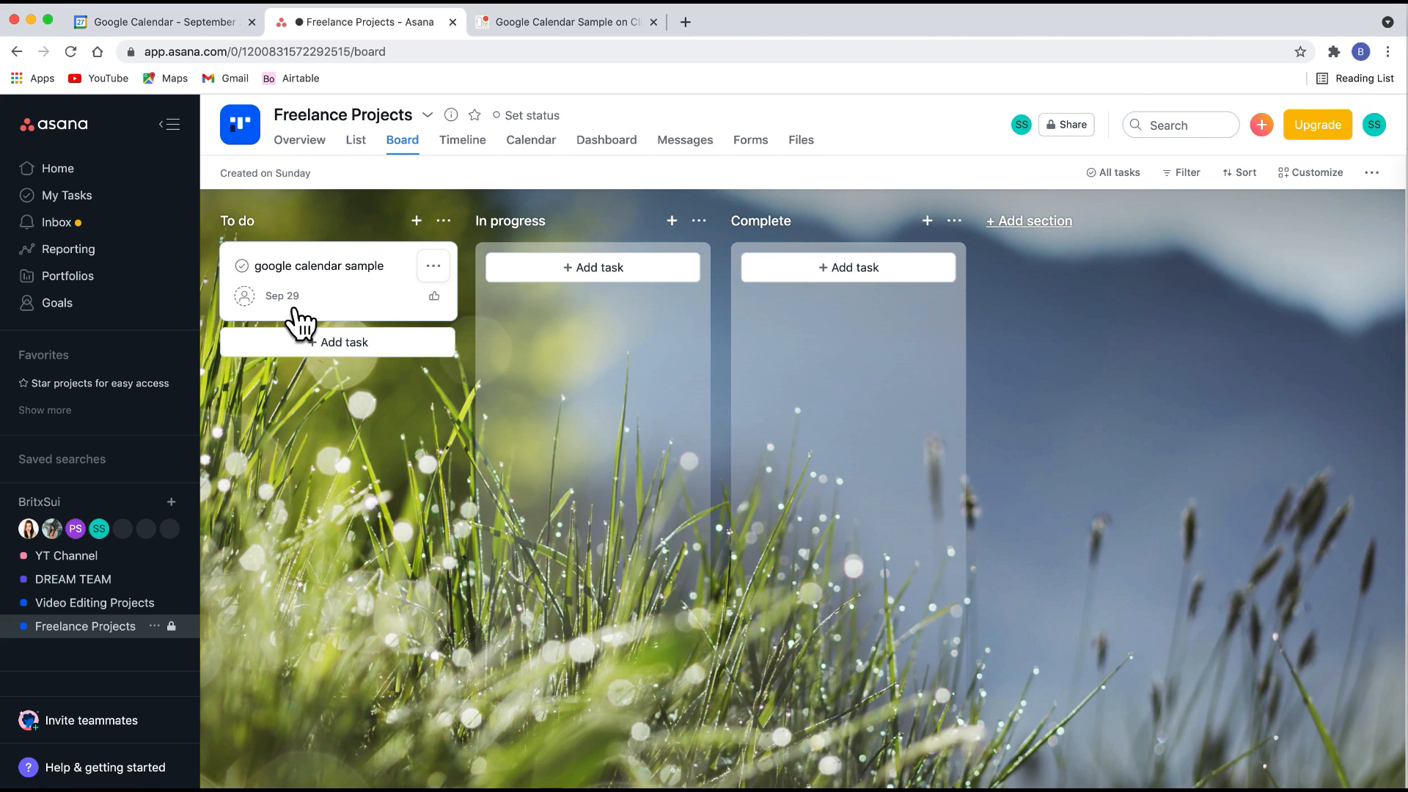
left_click(209, 23)
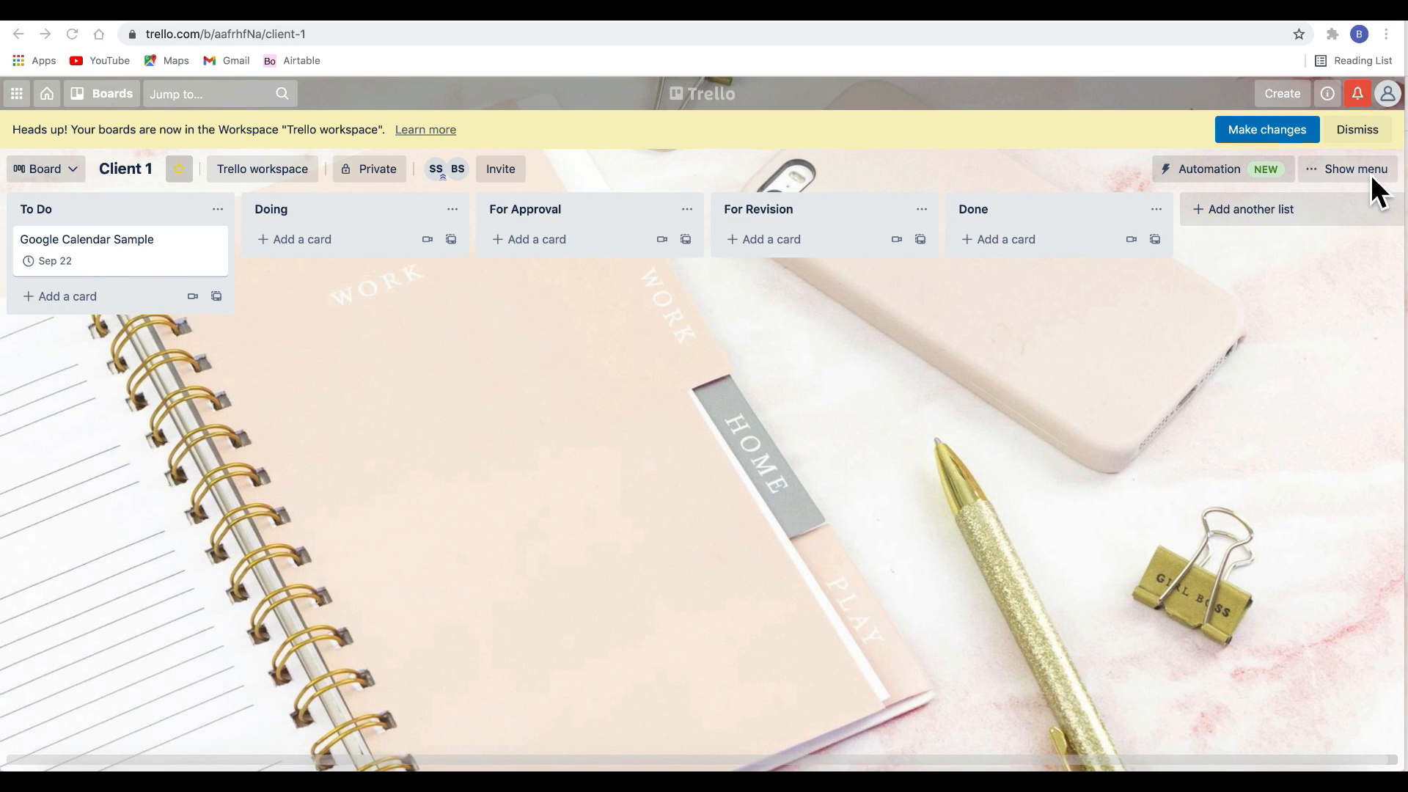
- In Trello, open the Power-Ups directory for the Client 1 board
left_click(1348, 175)
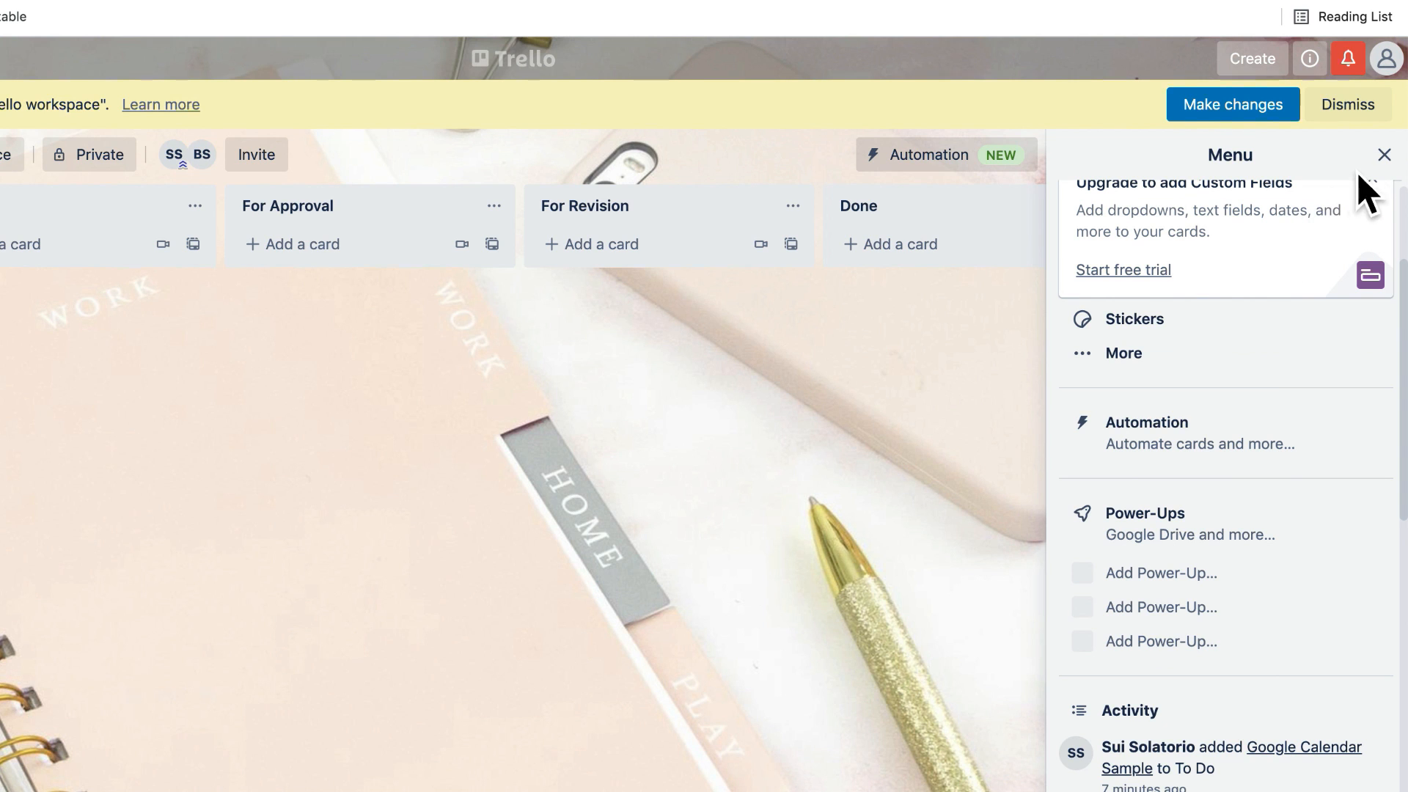
left_click(1383, 156)
left_click(1376, 158)
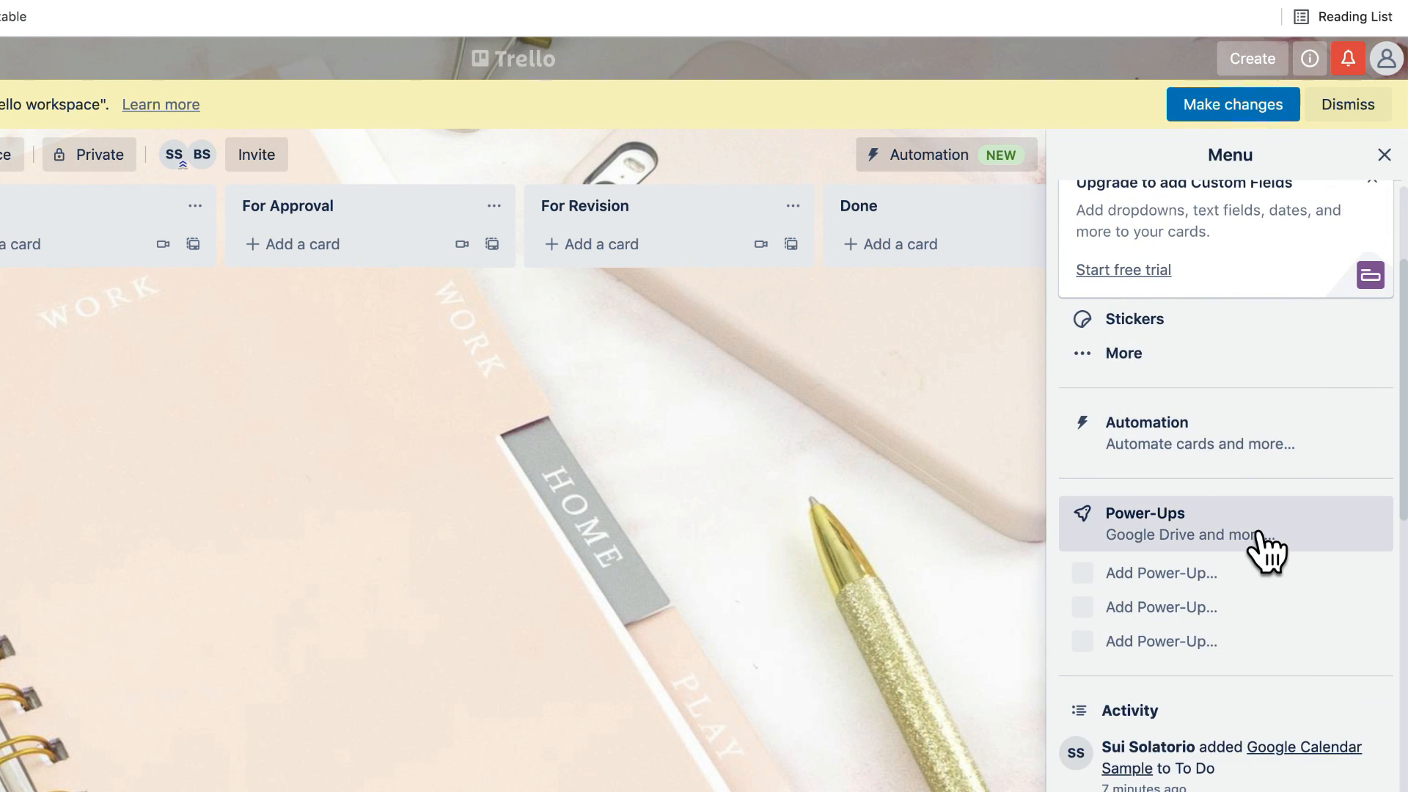
scroll(1320, 770, "down", 2)
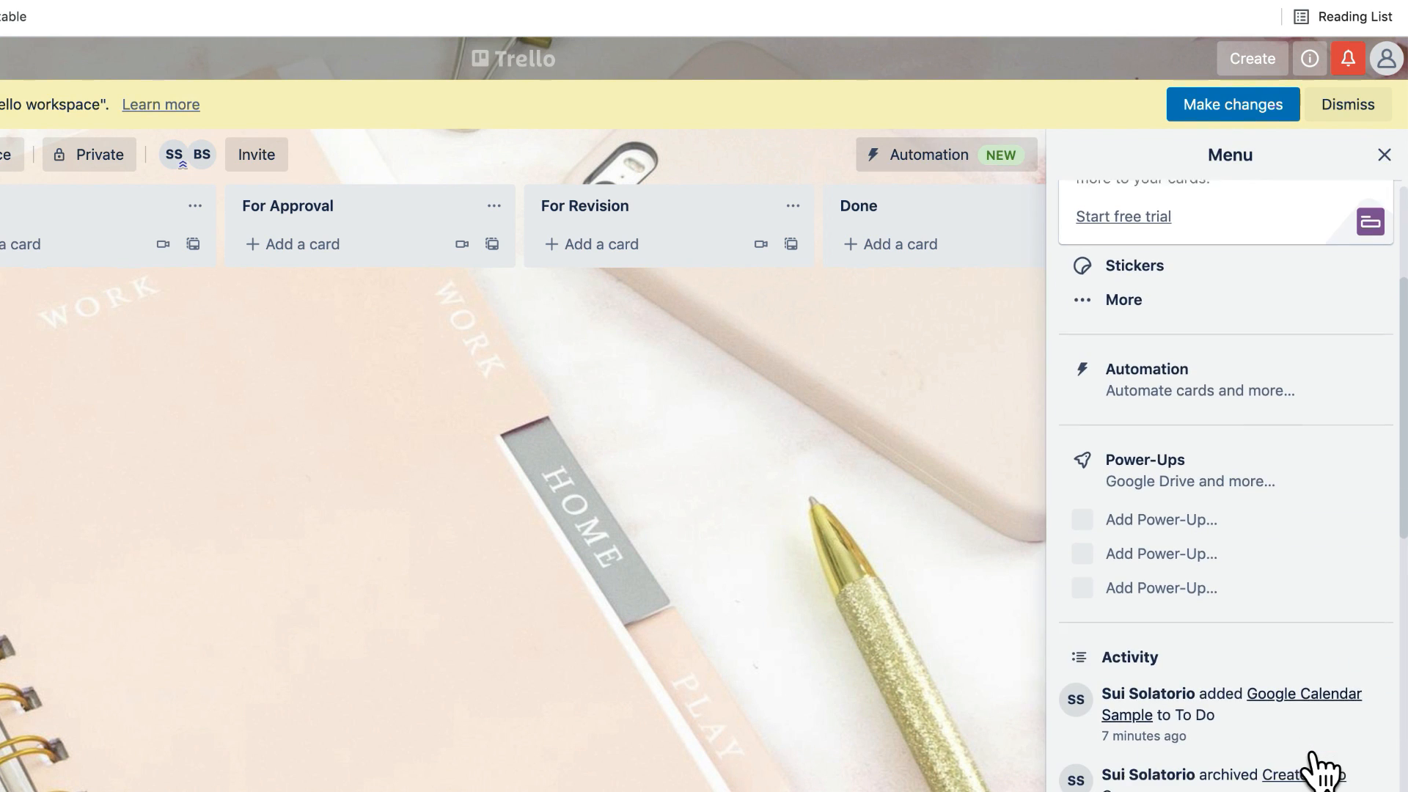
left_click(1214, 451)
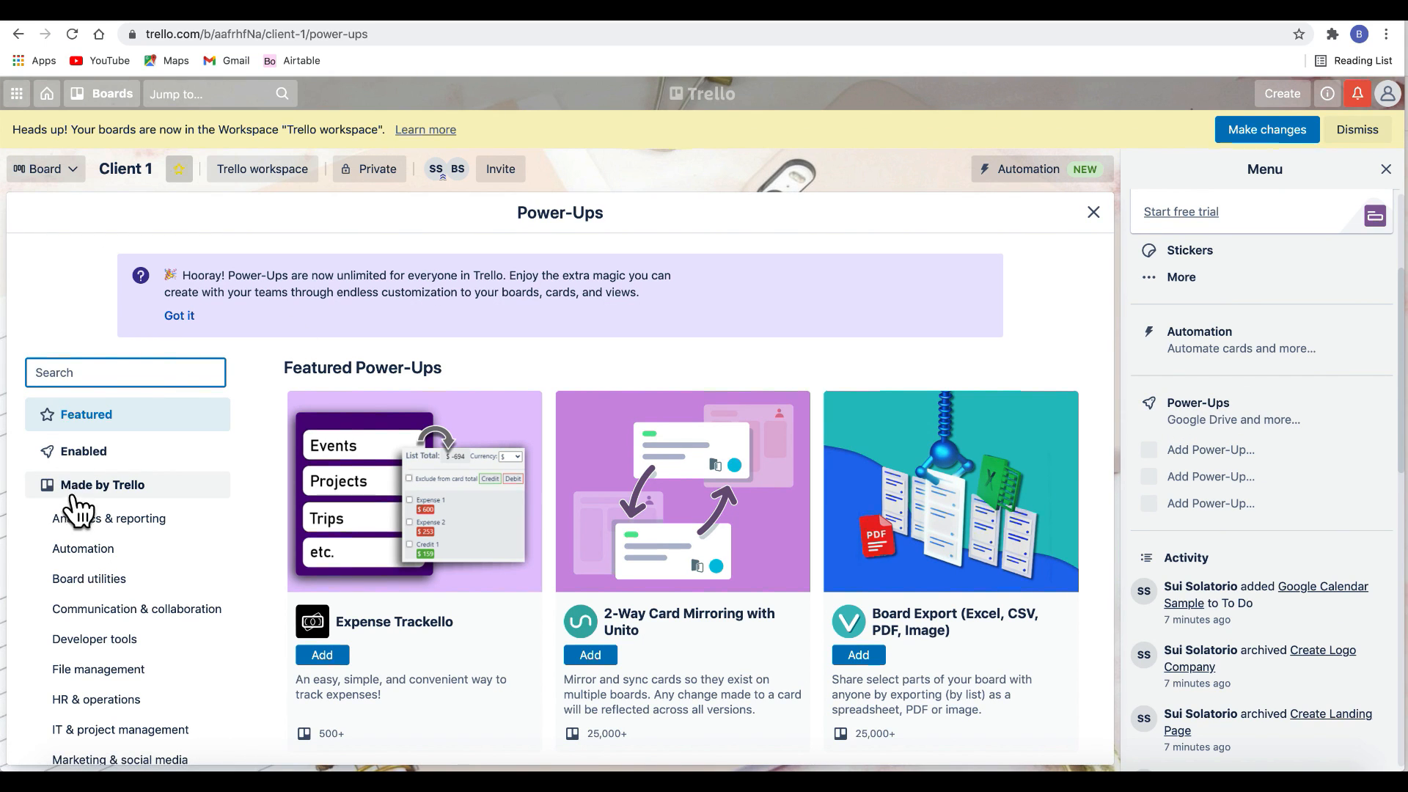
- Search the Power-Ups for "icalen" and add the Calendar Power-Up to the Client 1 board
scroll(1247, 597, "down", 2)
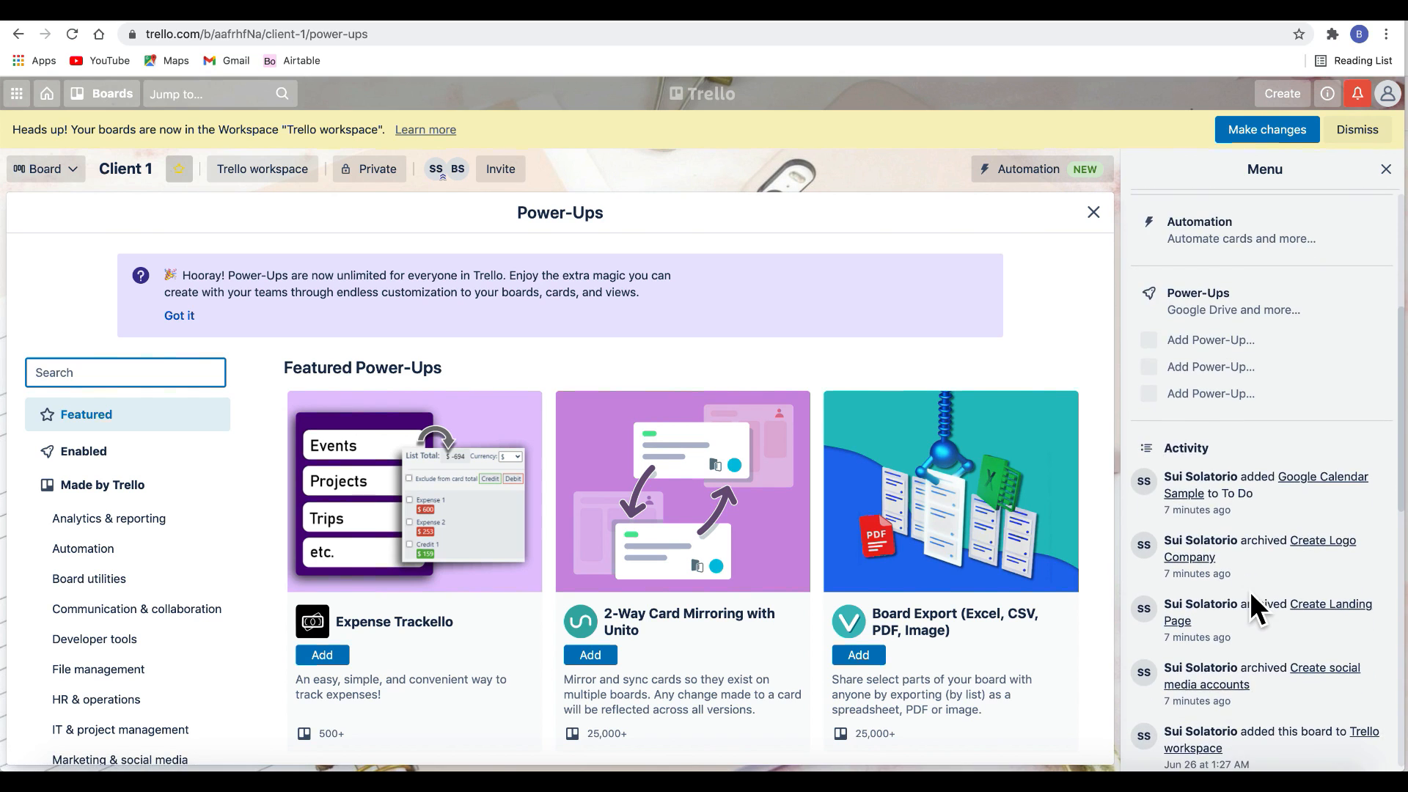
scroll(1249, 591, "up", 5)
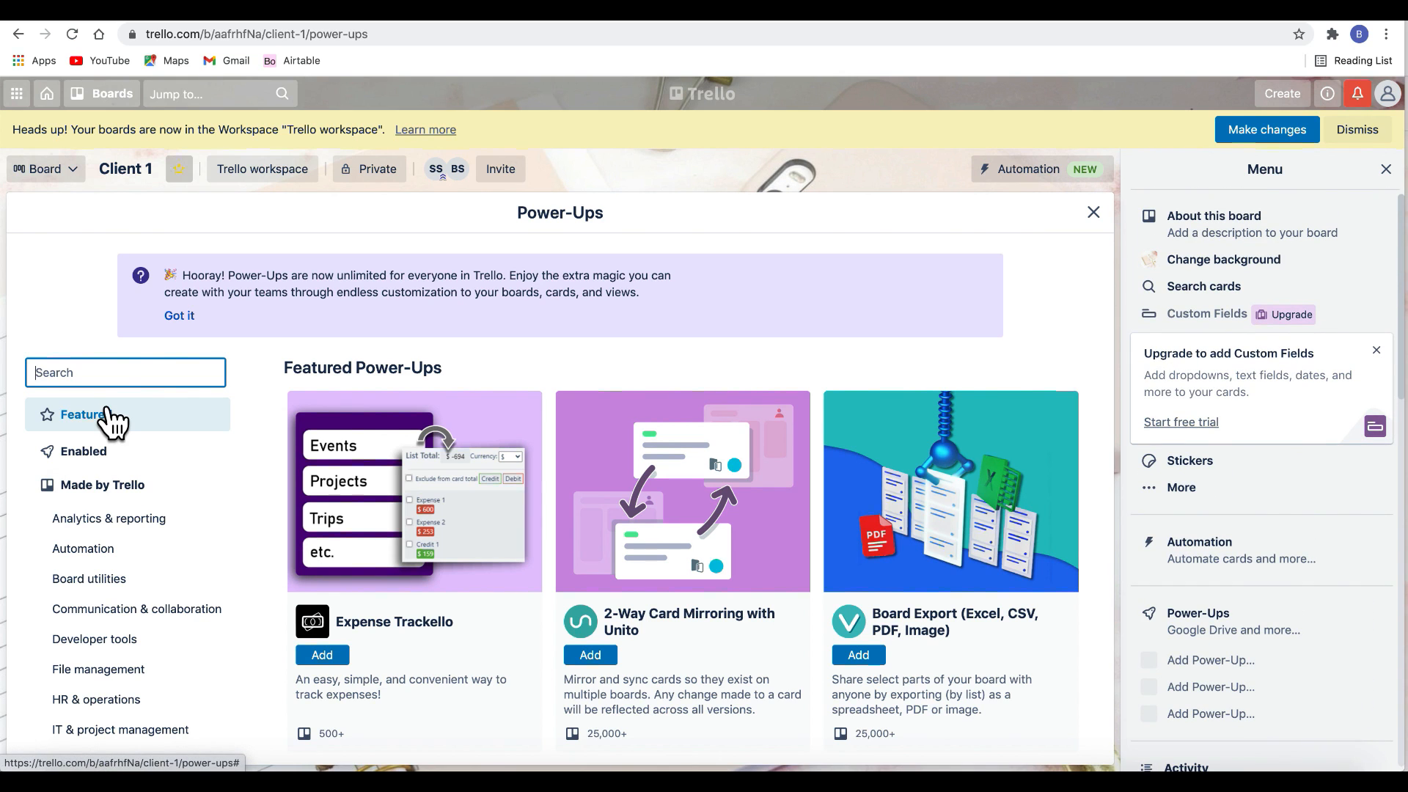
left_click(36, 373)
type("ic")
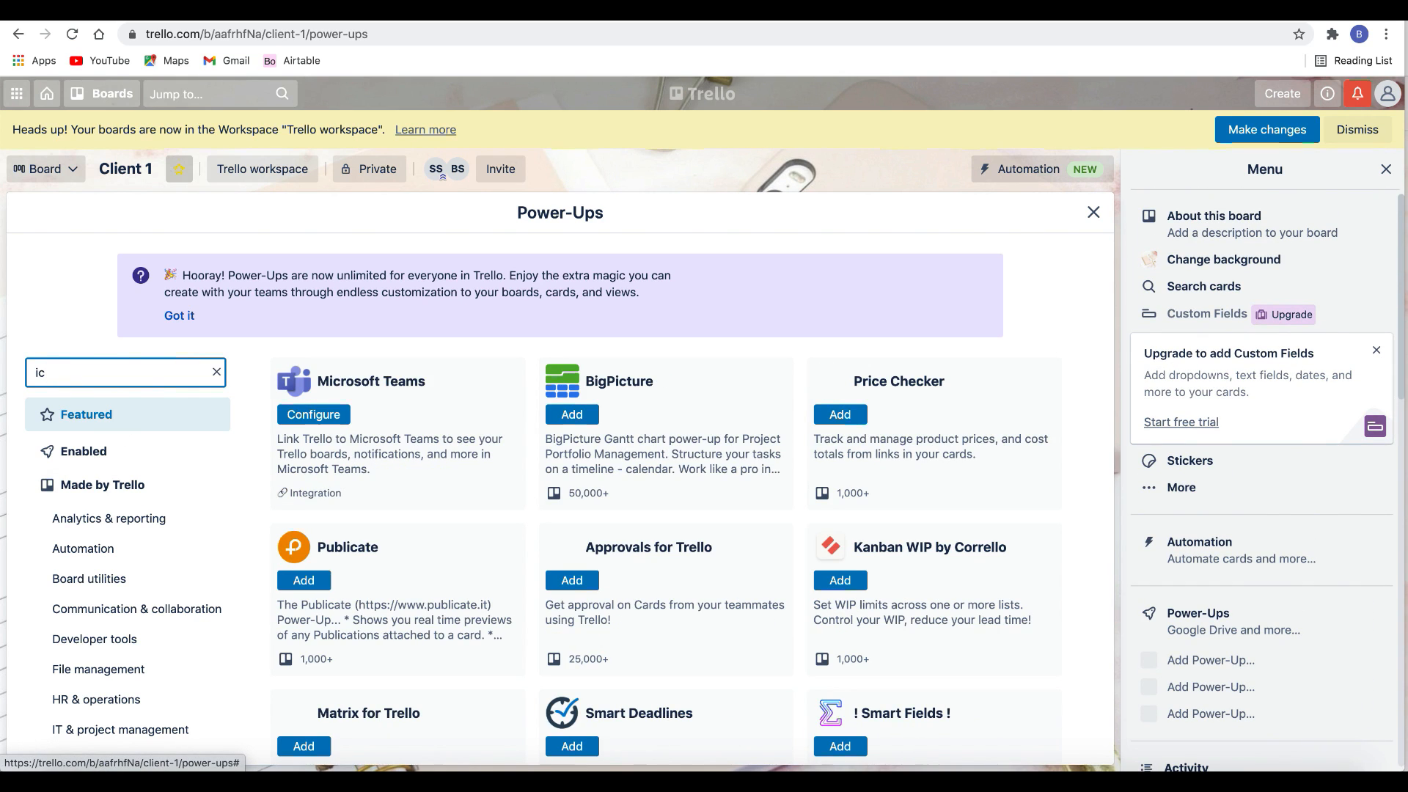
type("alen")
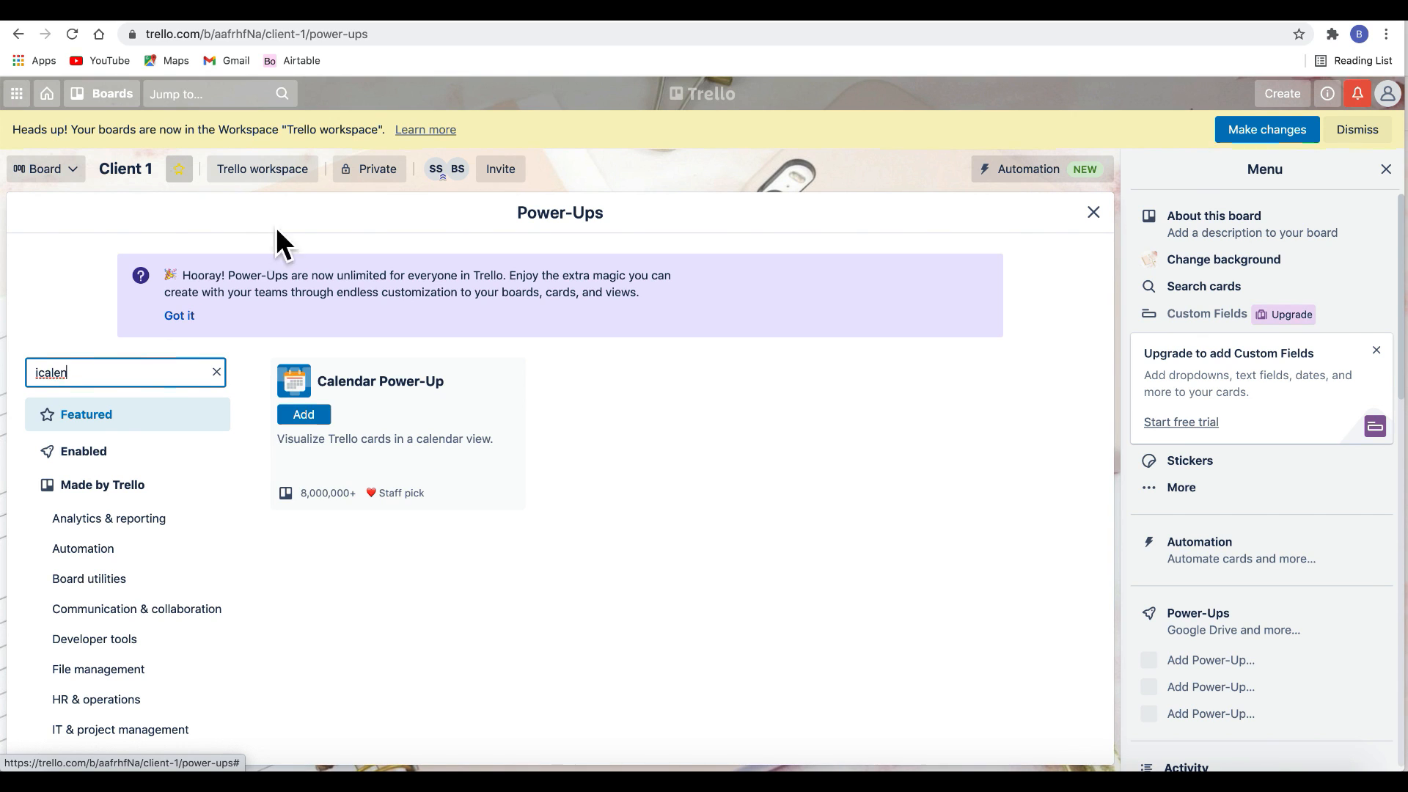
left_click(306, 414)
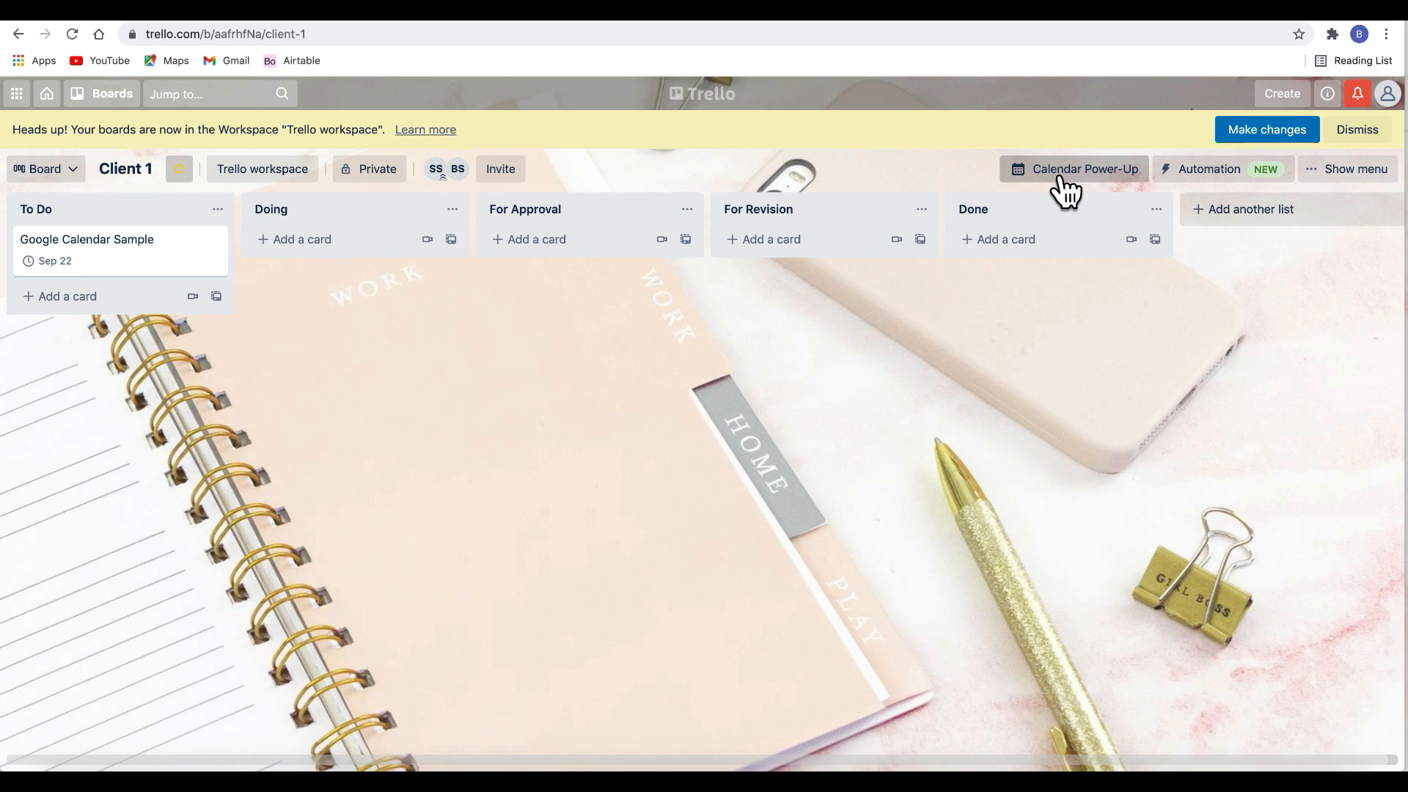
- Enable sync in the Calendar Power-Up settings of the Client 1 board and select its iCalendar feed link for copying
left_click(1067, 189)
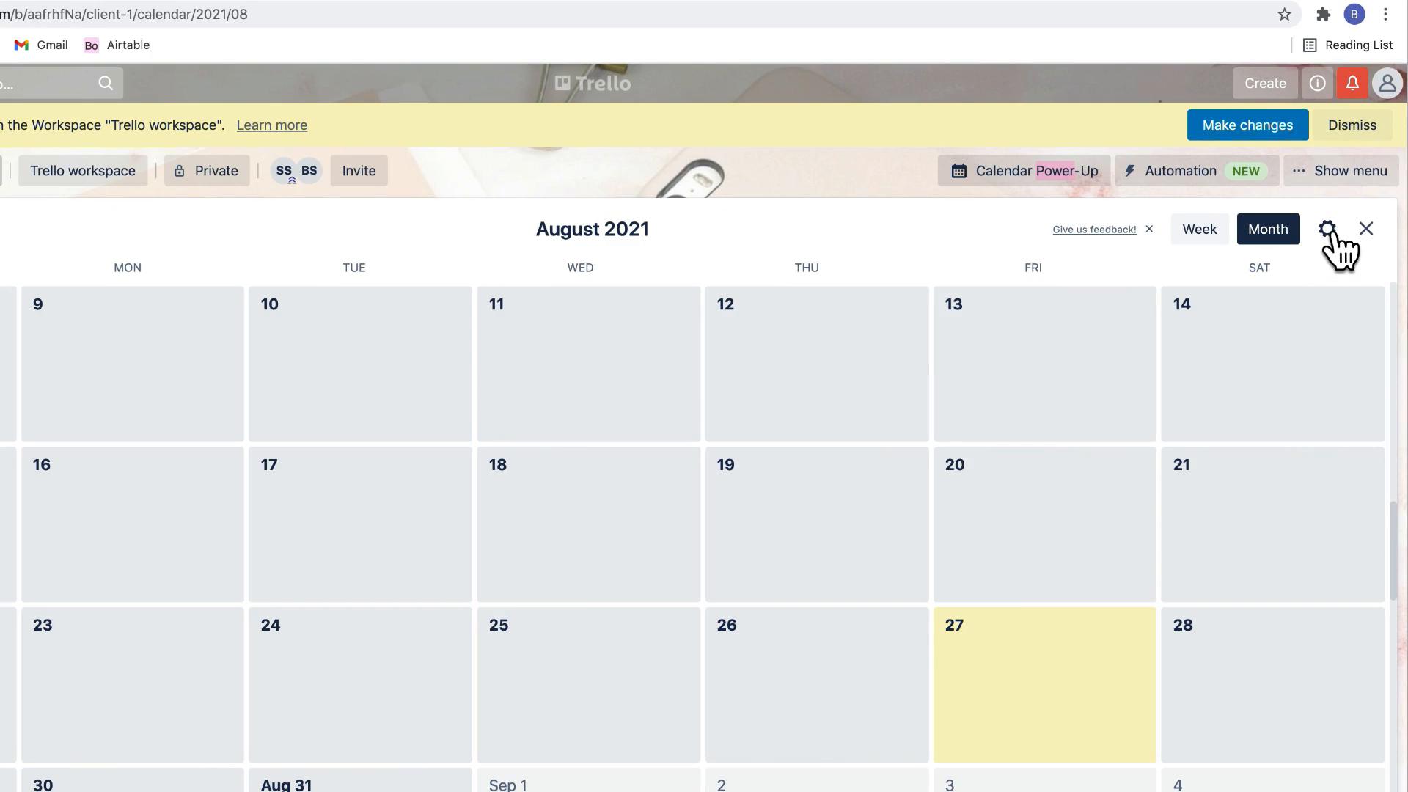
left_click(1328, 229)
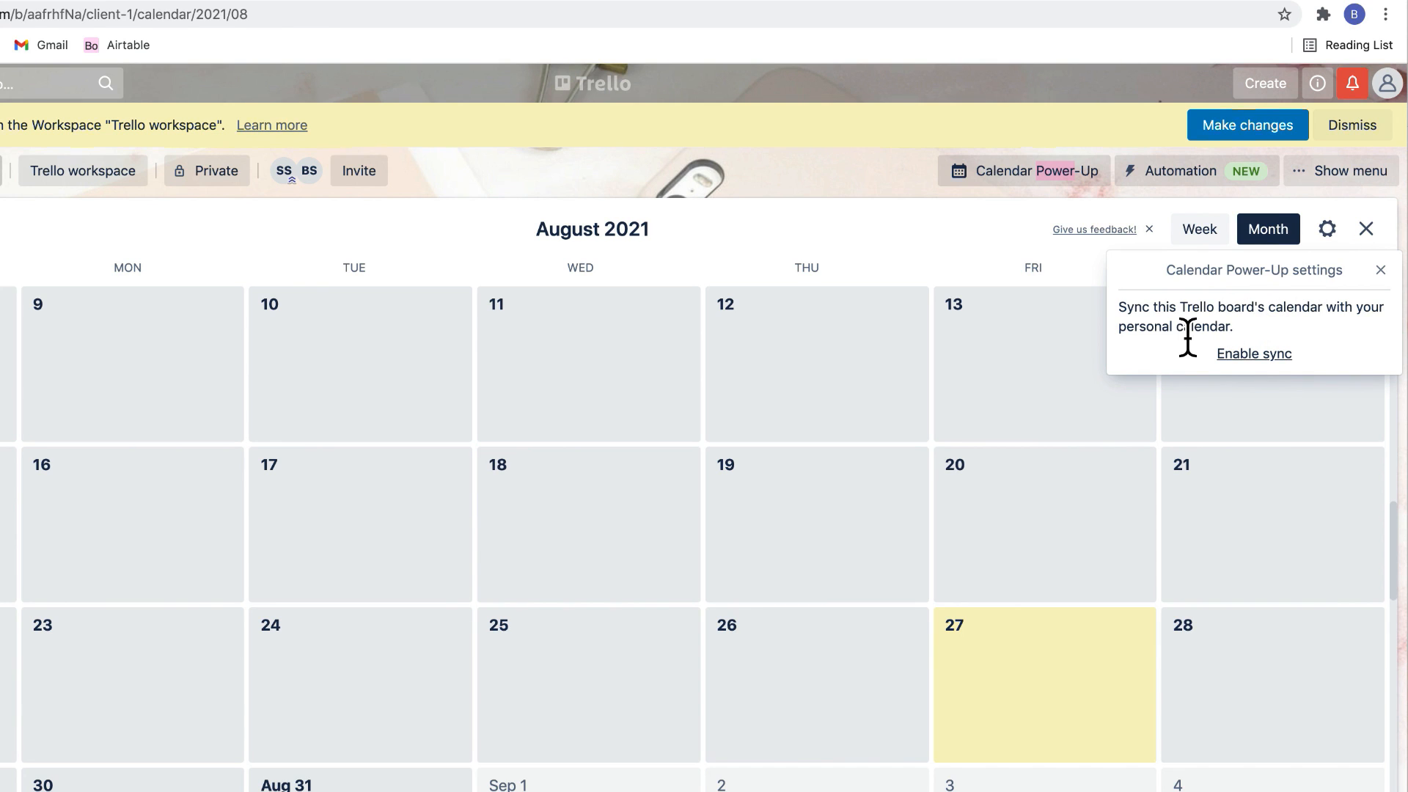
left_click(1239, 326)
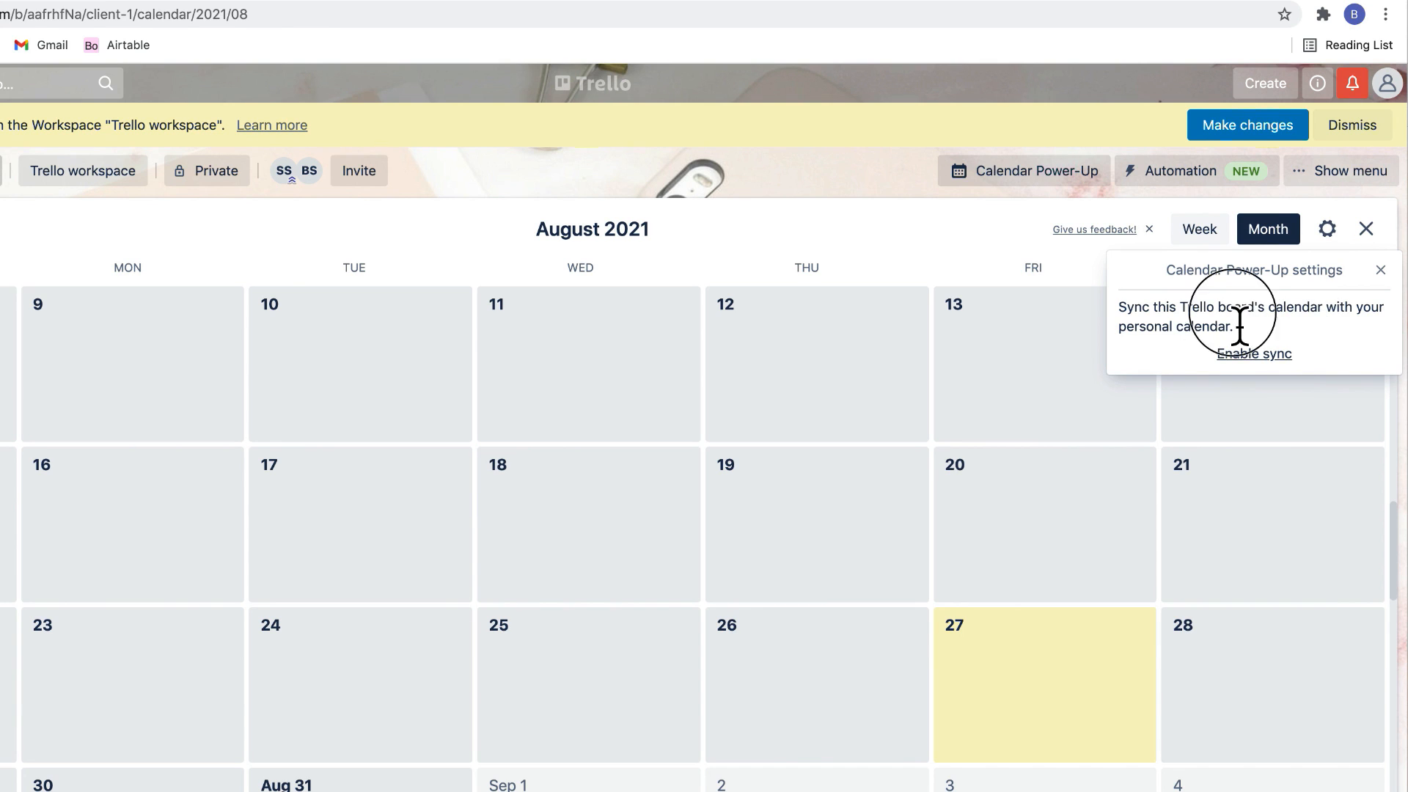
left_click(1277, 357)
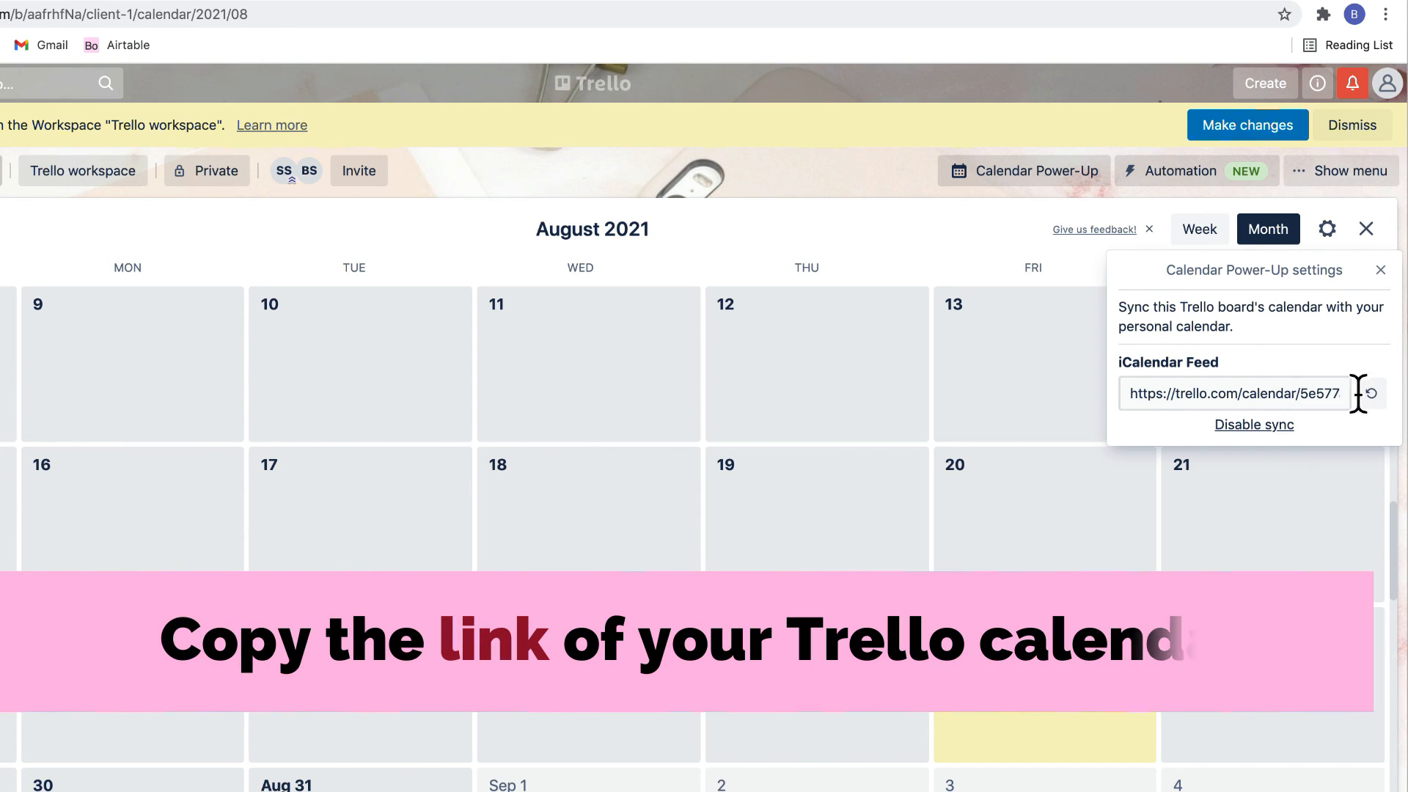
left_click(1303, 403)
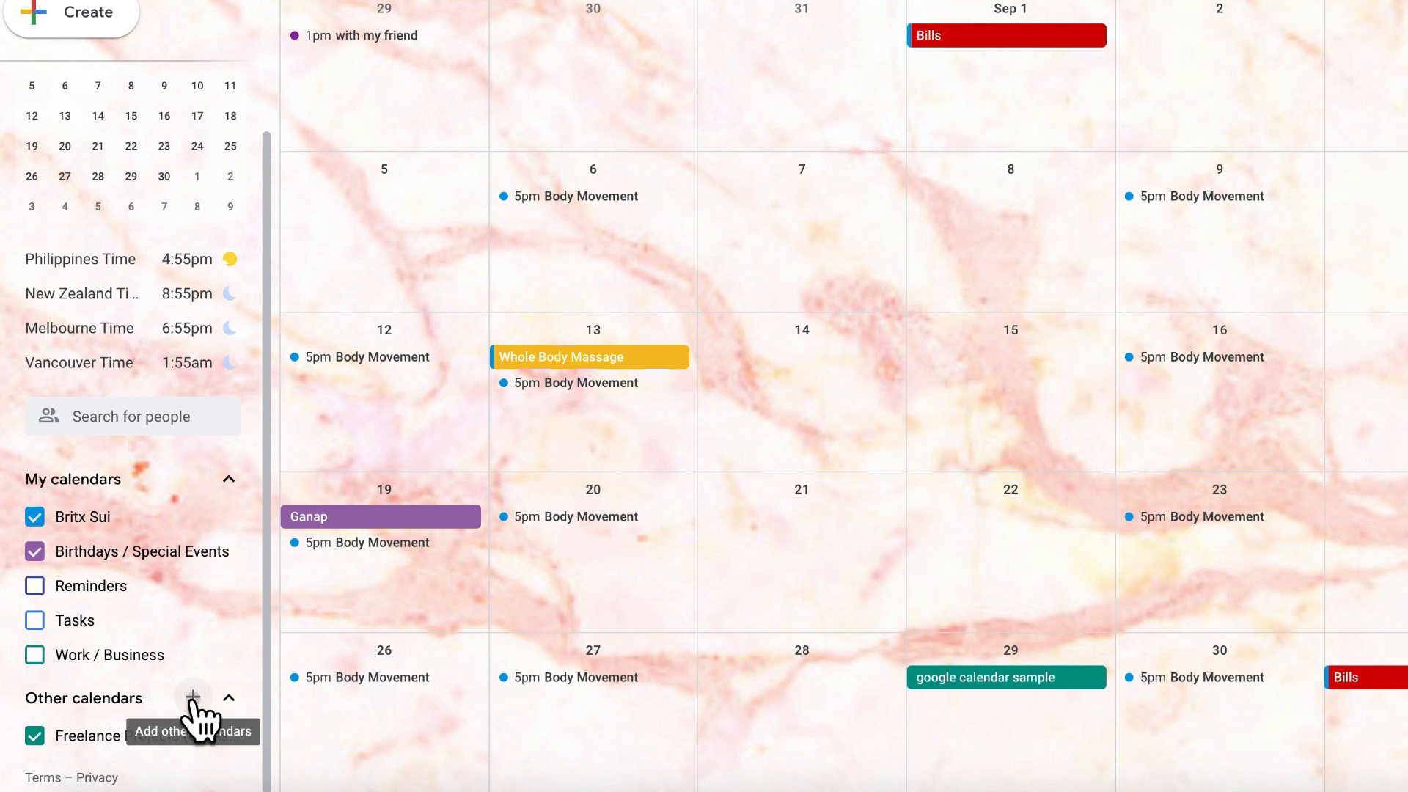
- In Google Calendar, add another calendar from URL using the private Trello iCalendar feed link and return to the month view
left_click(192, 697)
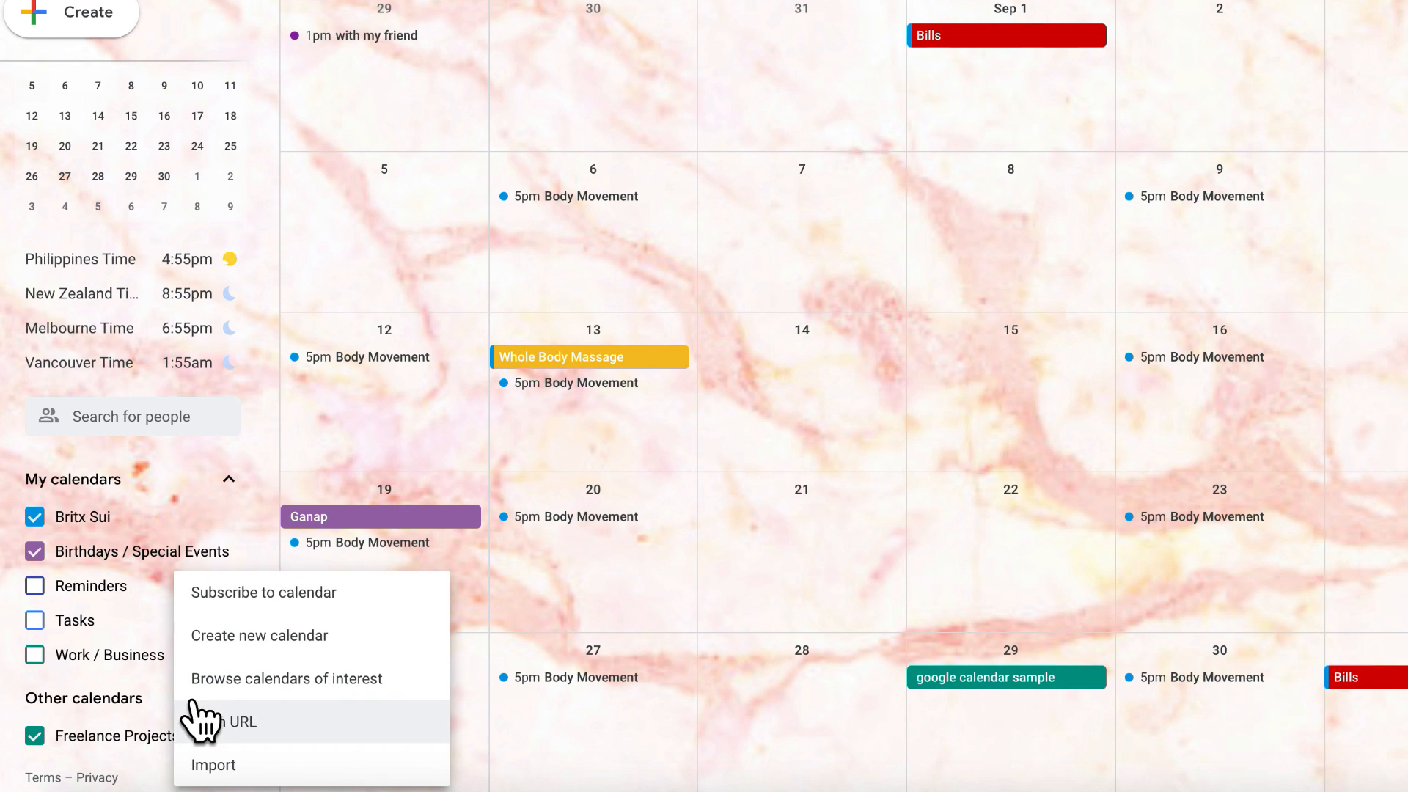
left_click(275, 723)
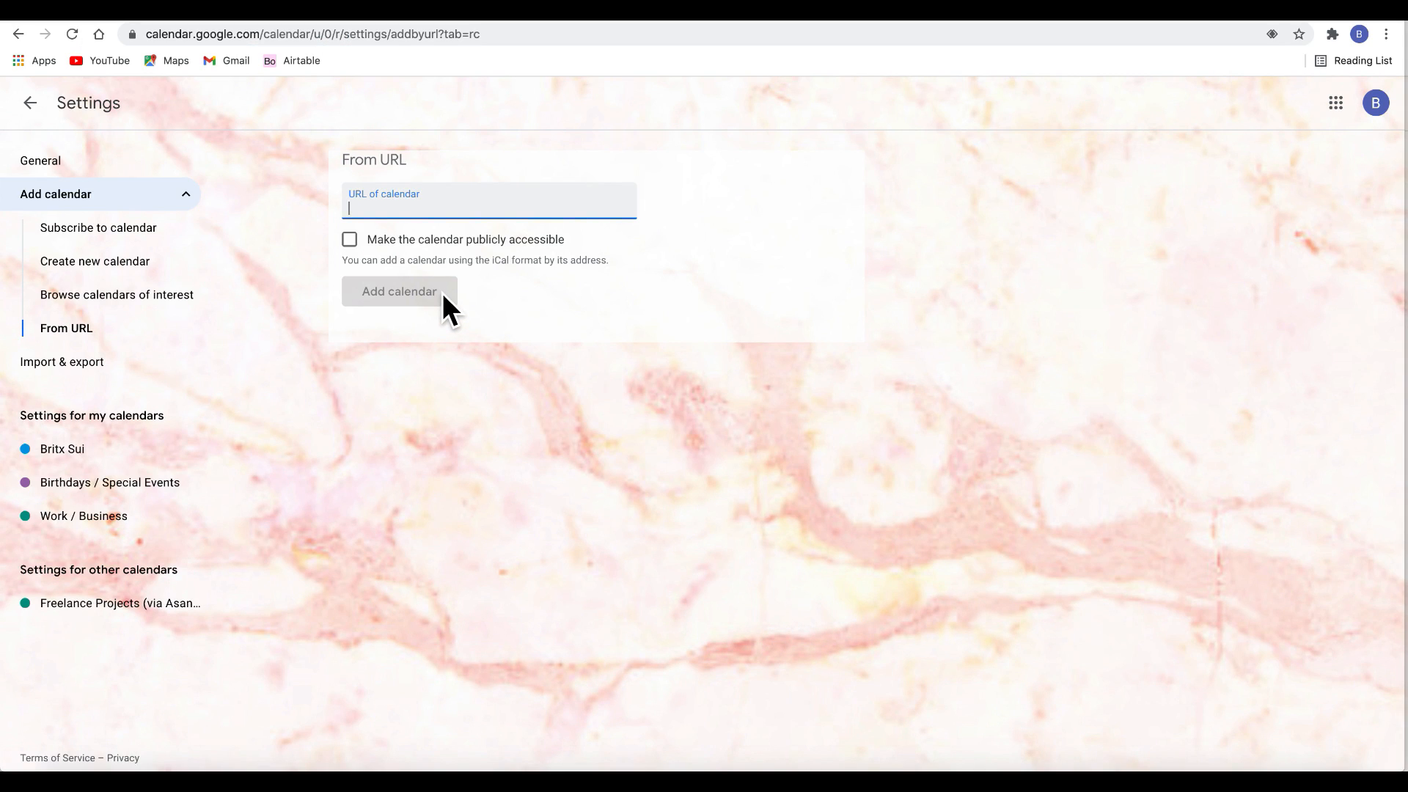
key("ctrl+v")
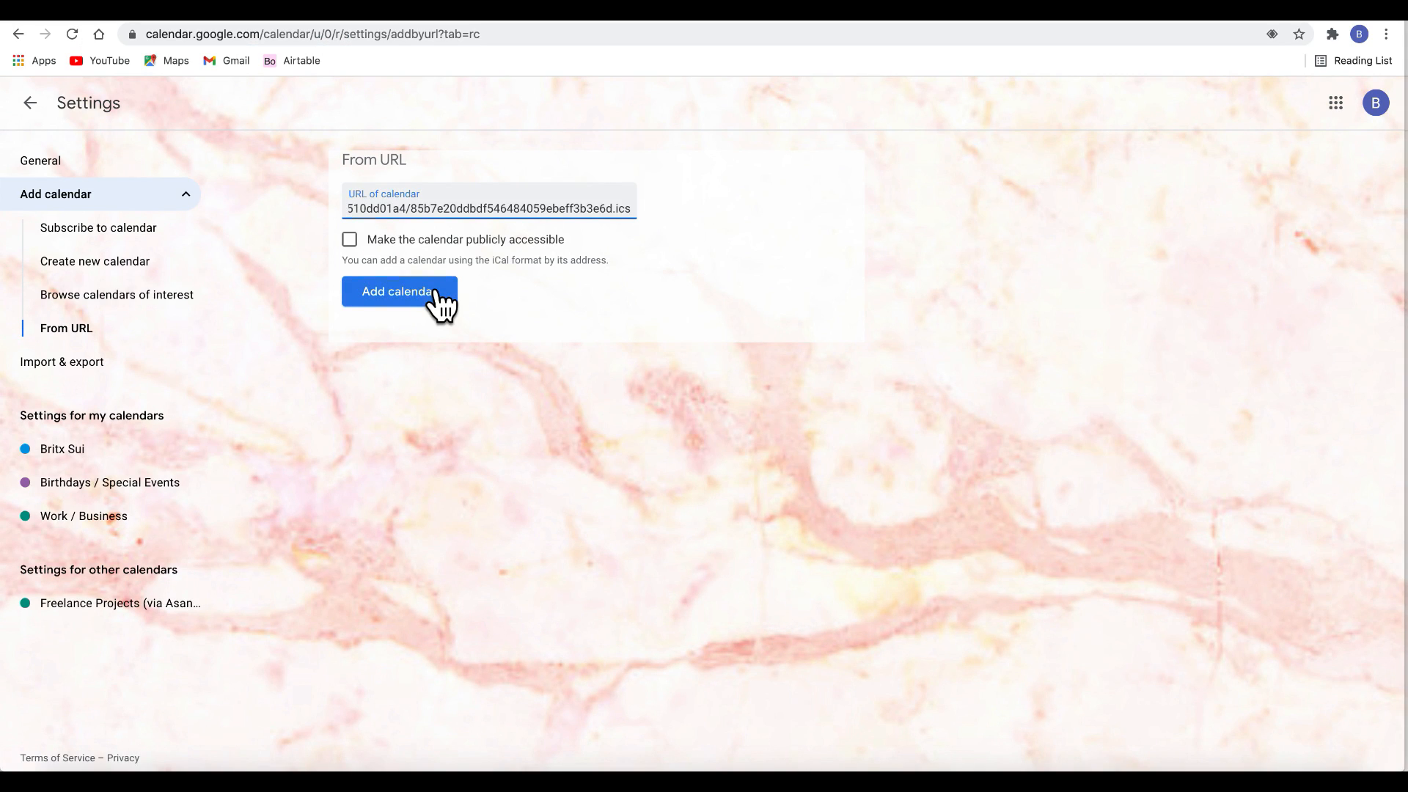
left_click(438, 292)
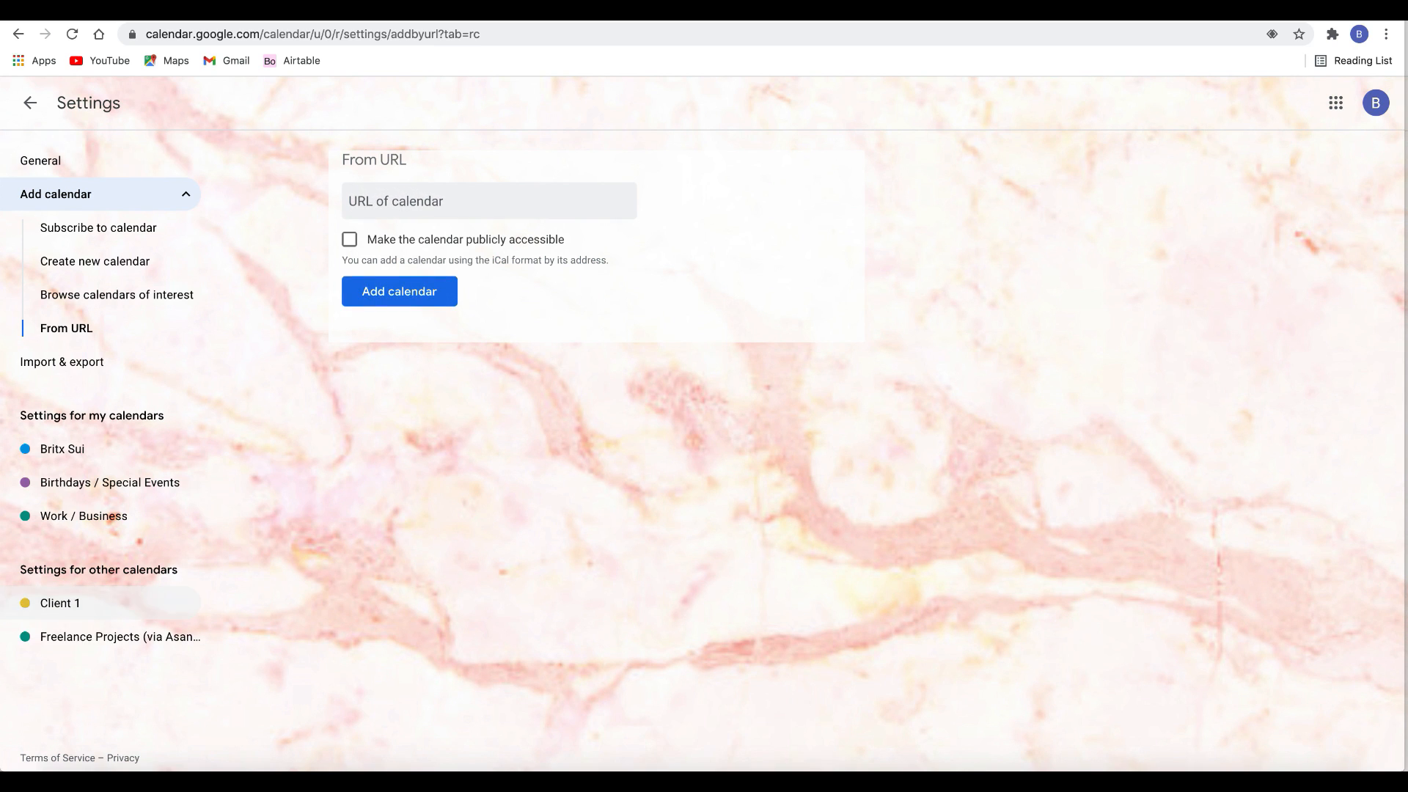
left_click(29, 102)
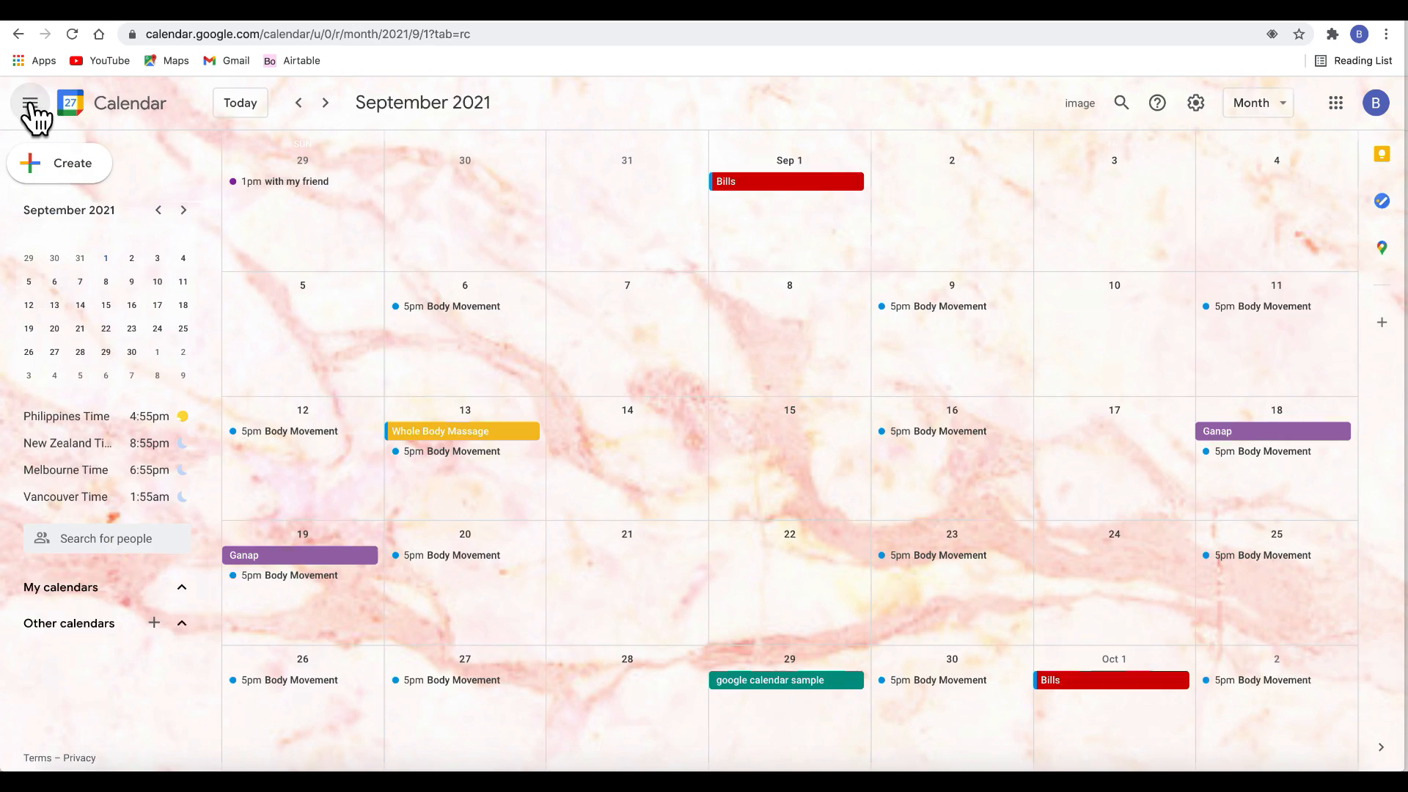
- Compare the Google Calendar Sample card's due date in Trello with its synced event and the Client 1 entry in Google Calendar
left_click(337, 22)
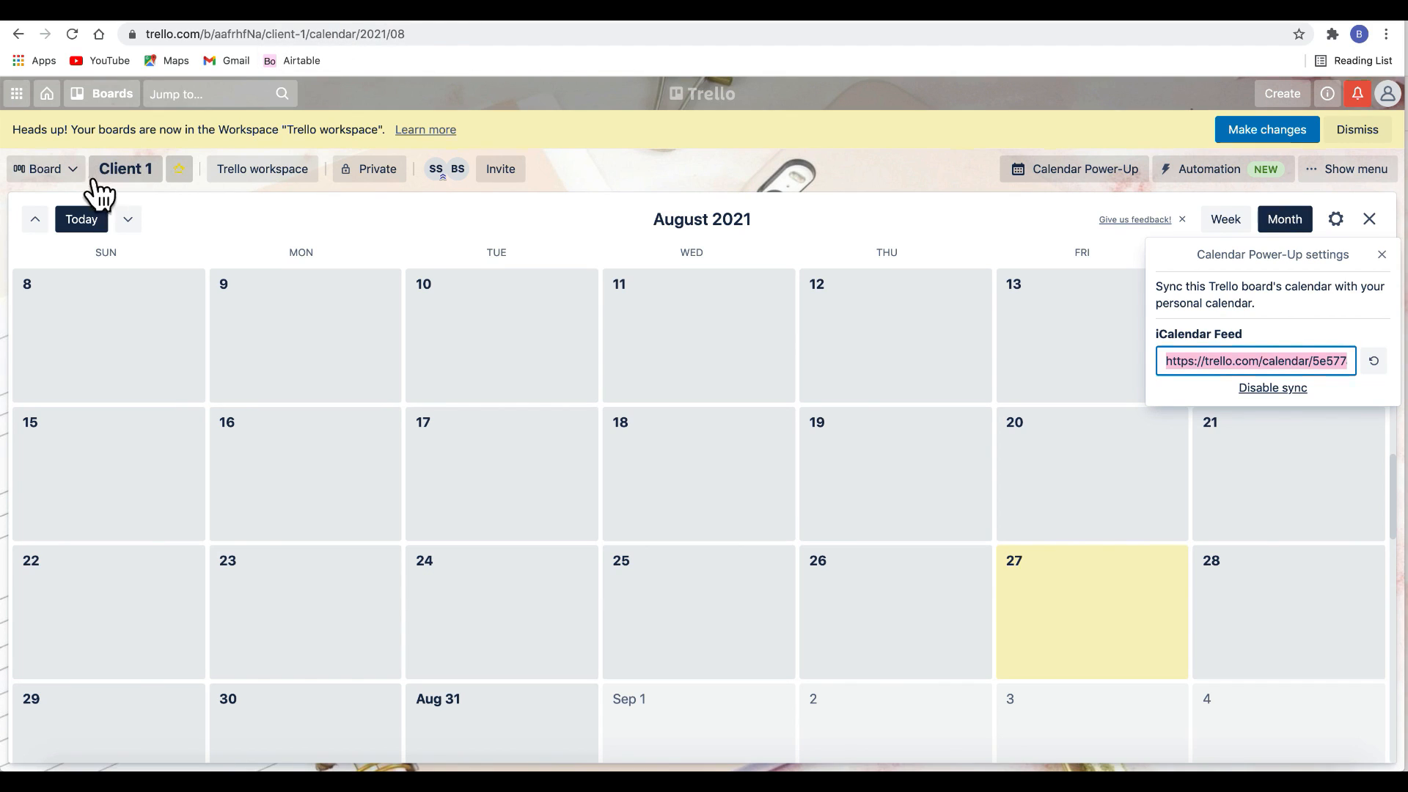
left_click(1369, 229)
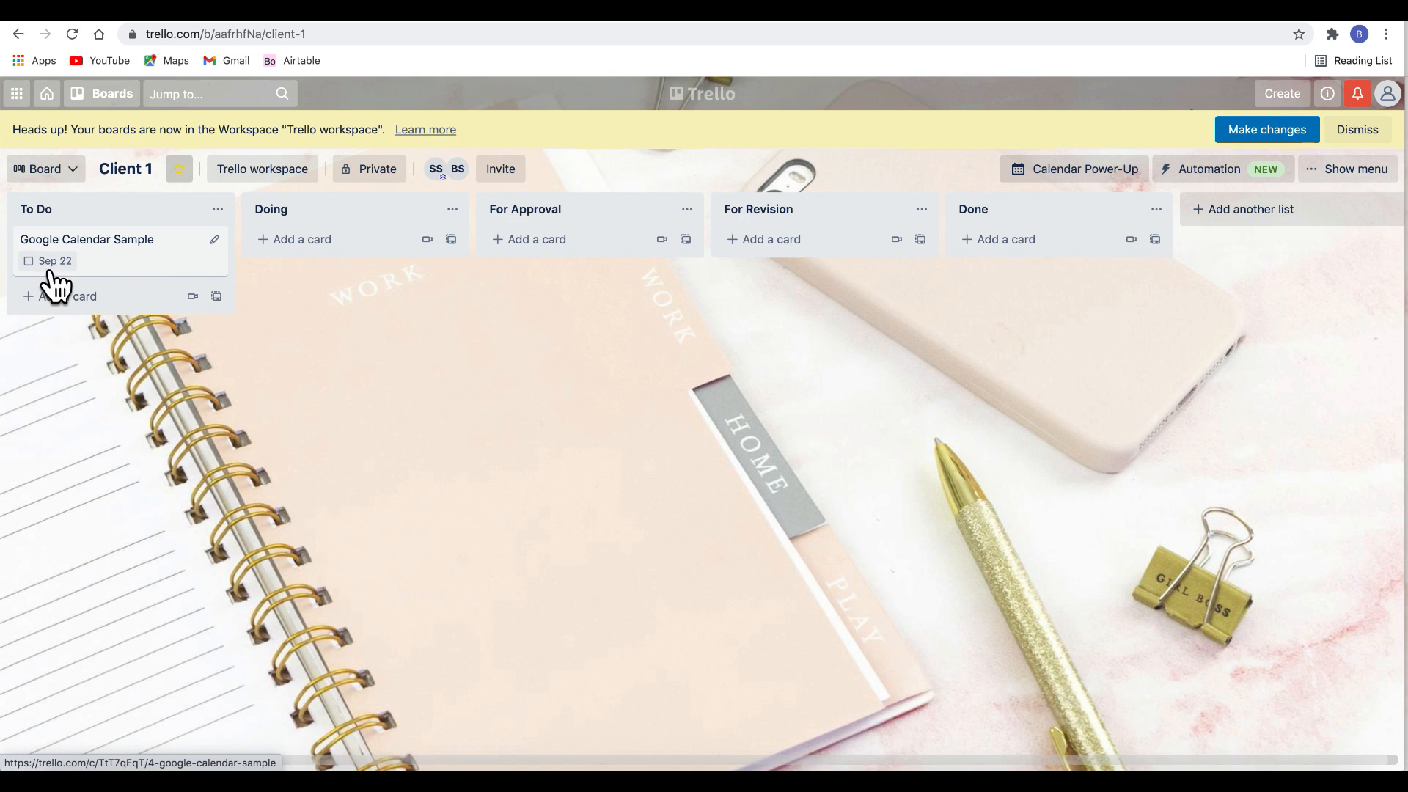
left_click(165, 19)
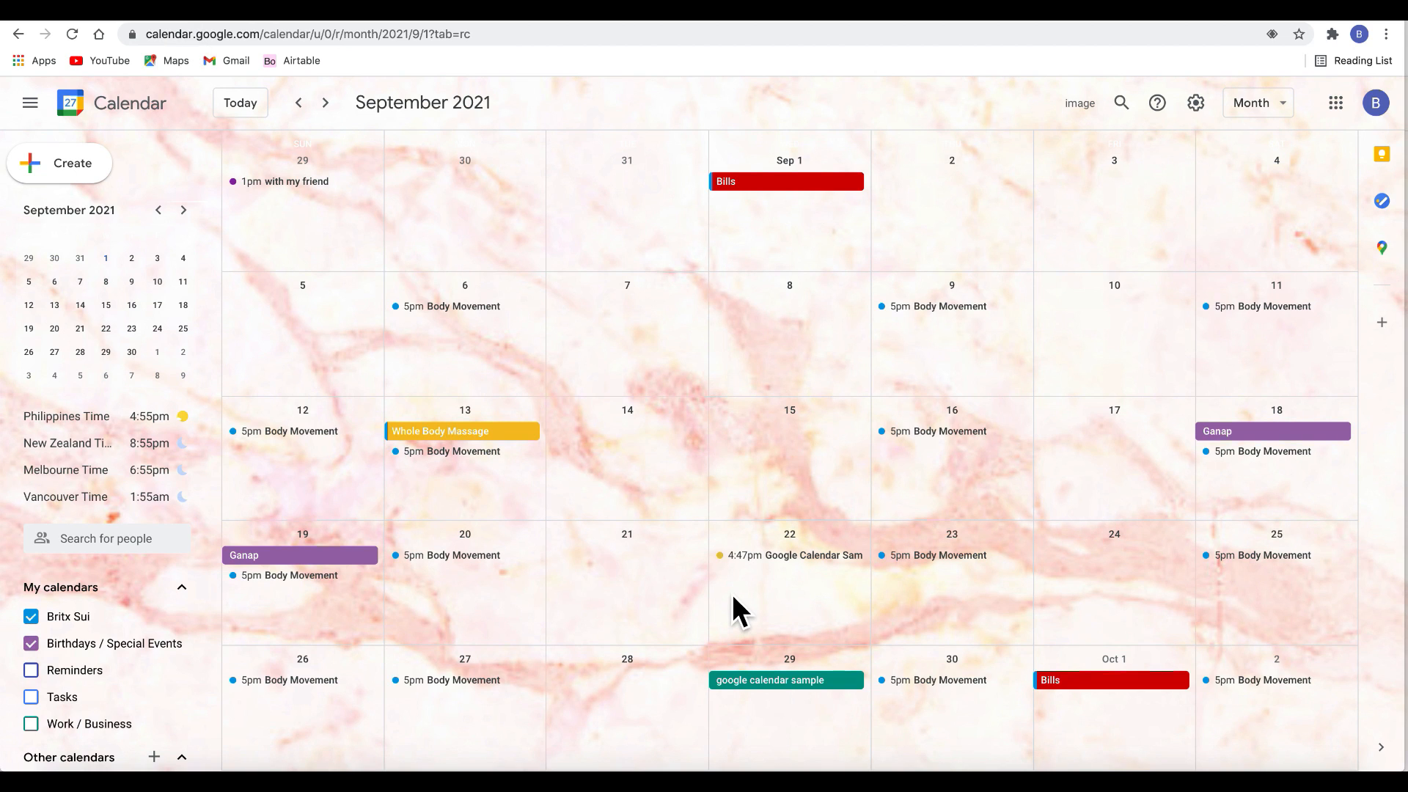
left_click(799, 558)
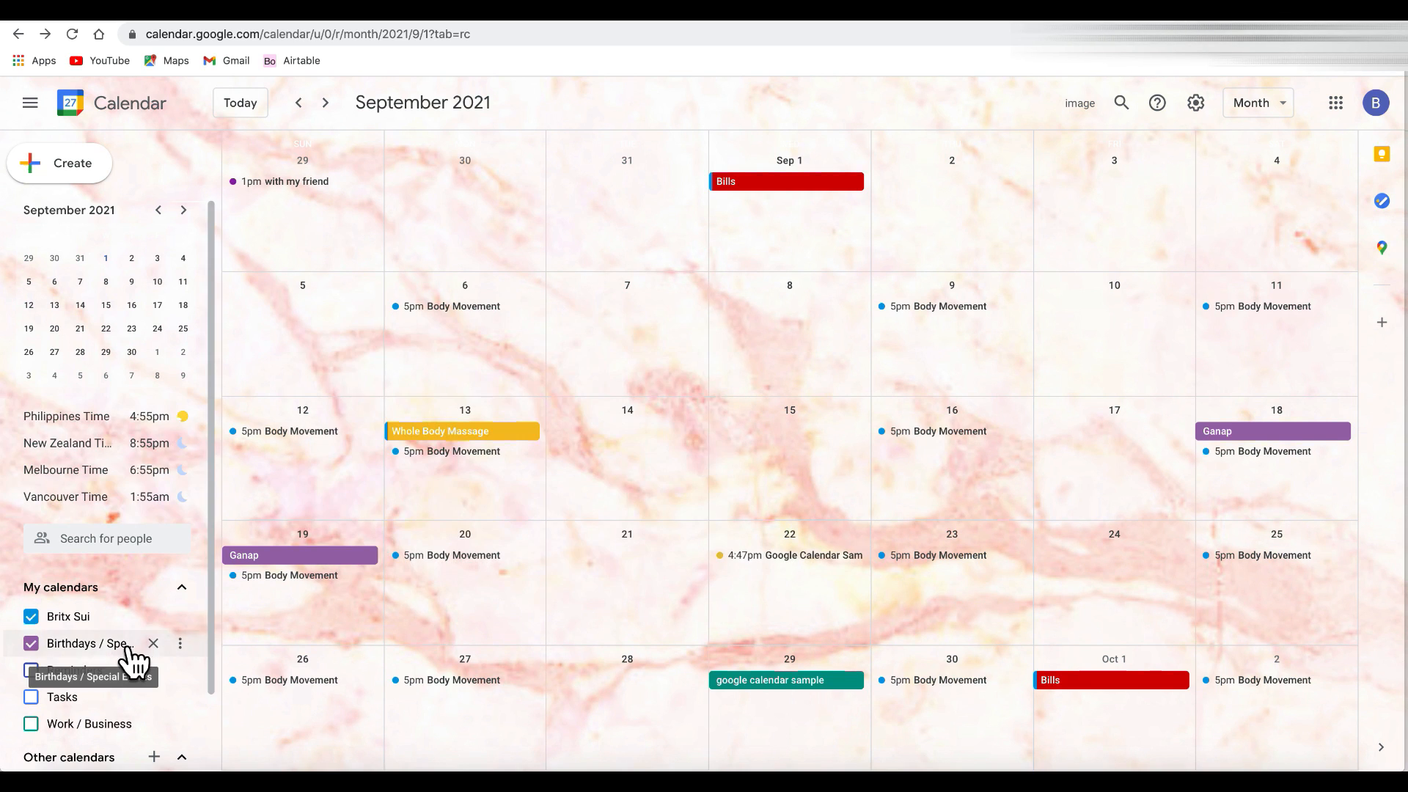
scroll(128, 648, "down", 2)
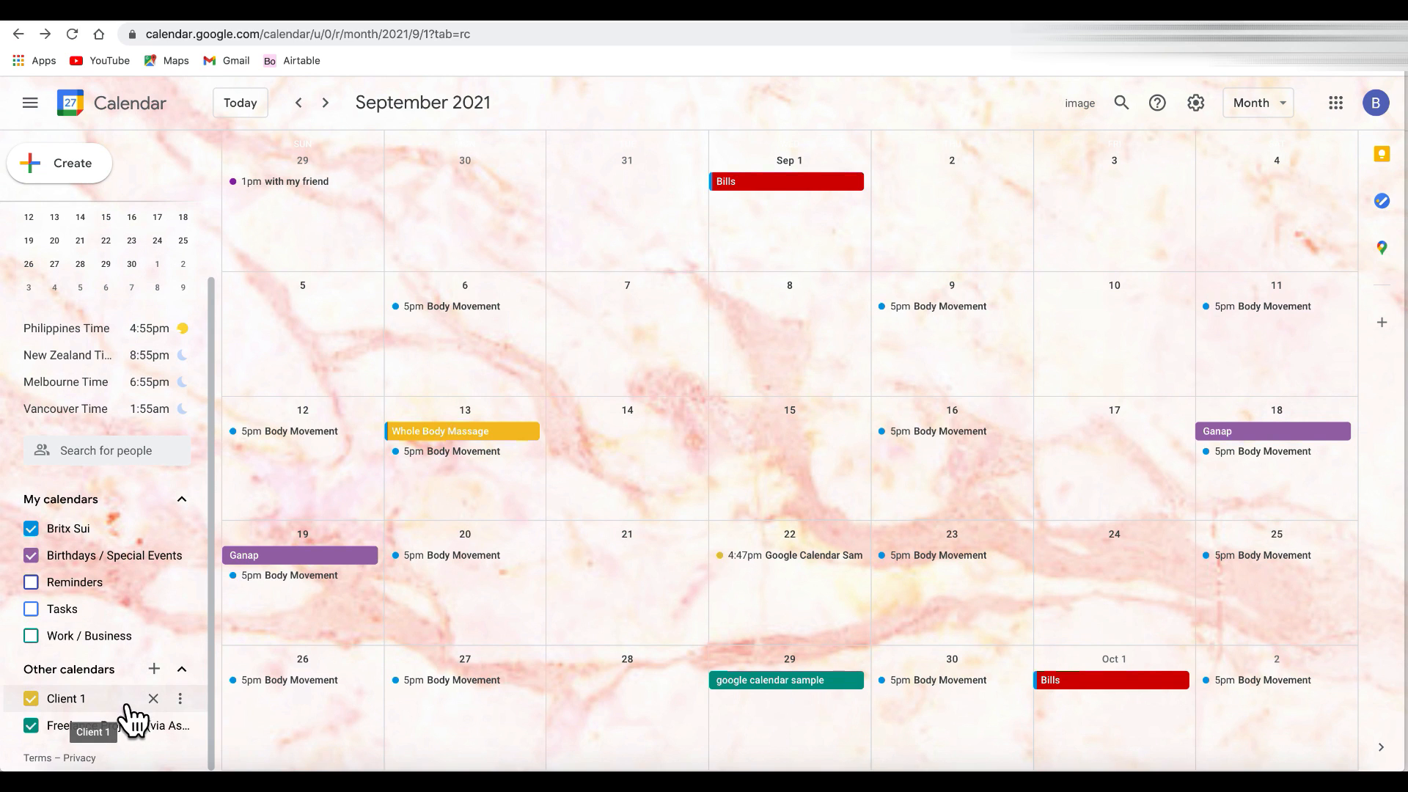